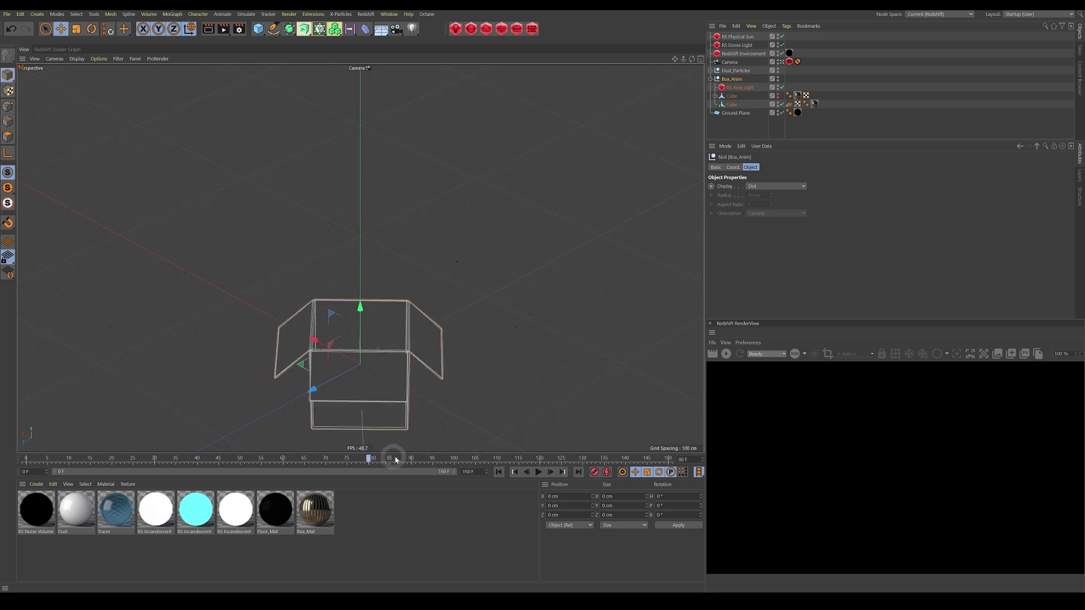
Step: Inspect the Jiggle deformer under the first Cube and the Alembic Cube's settings, scrubbing the box animation back to frame 79
click(715, 96)
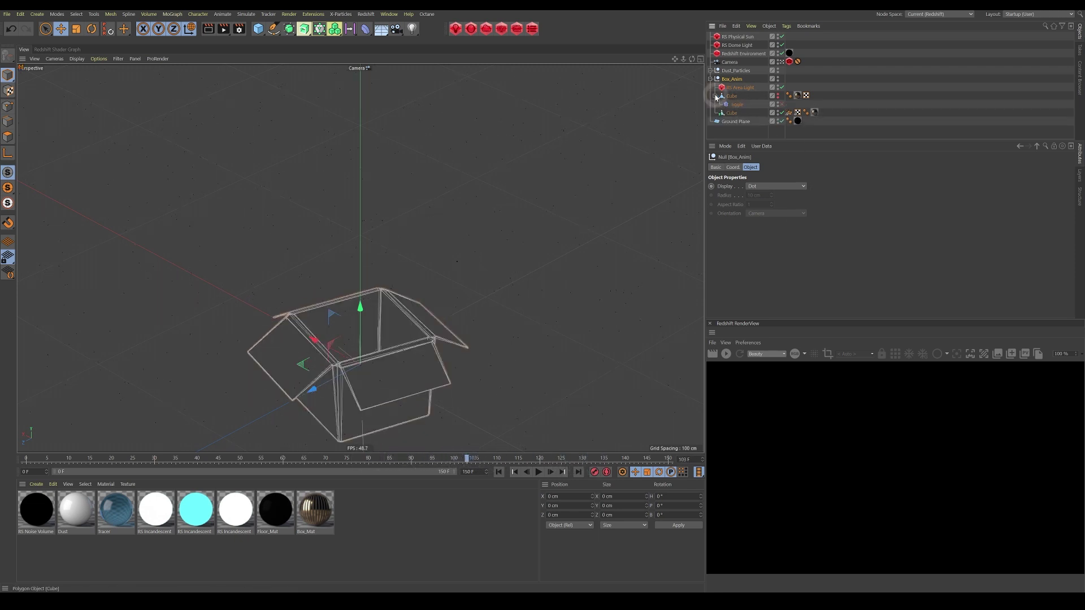
click(737, 105)
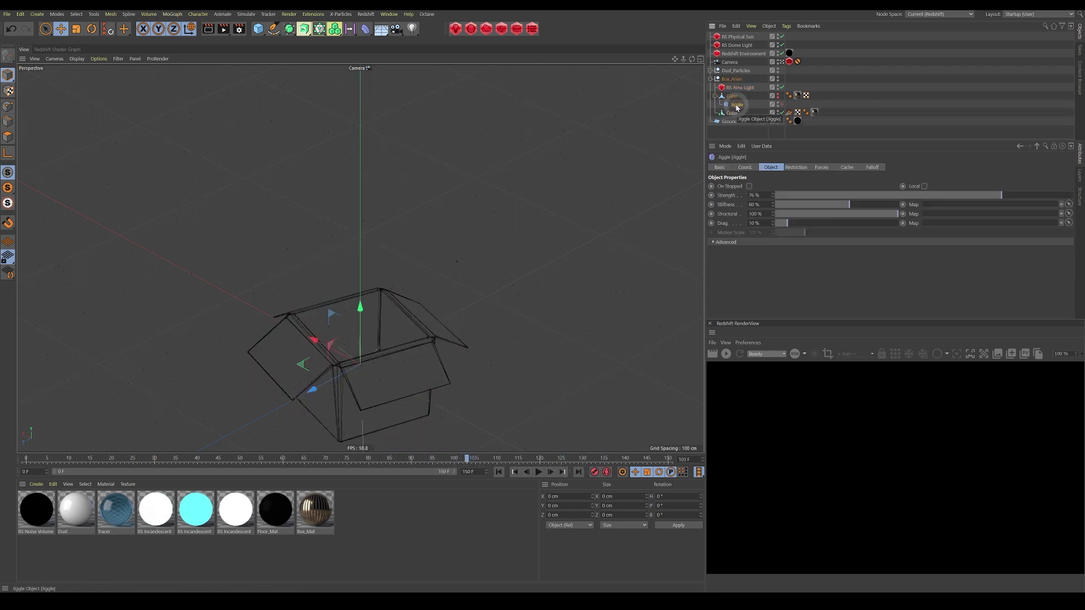
click(782, 104)
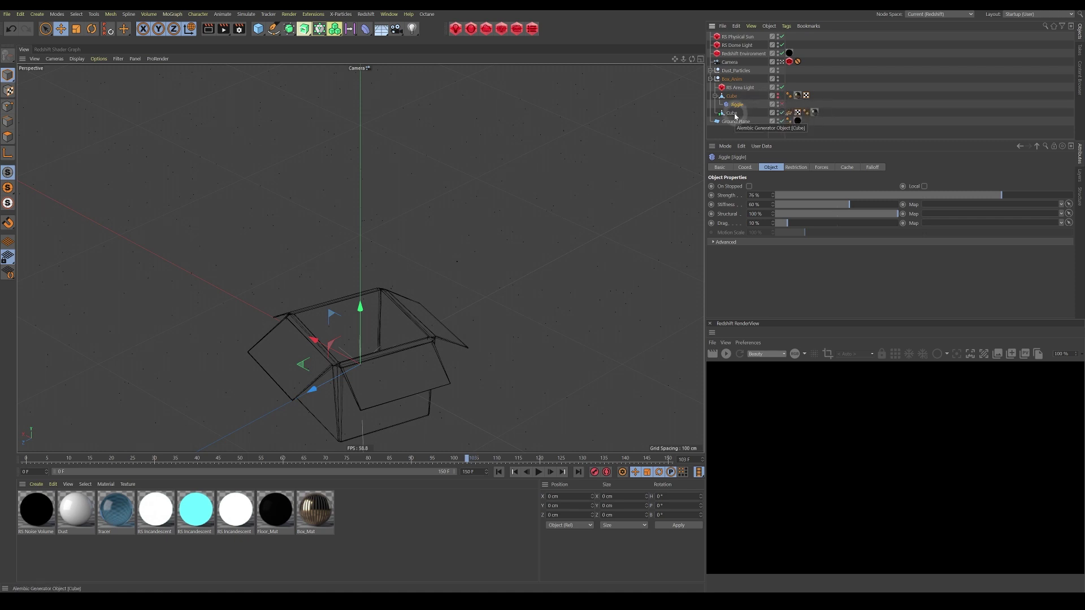
click(732, 113)
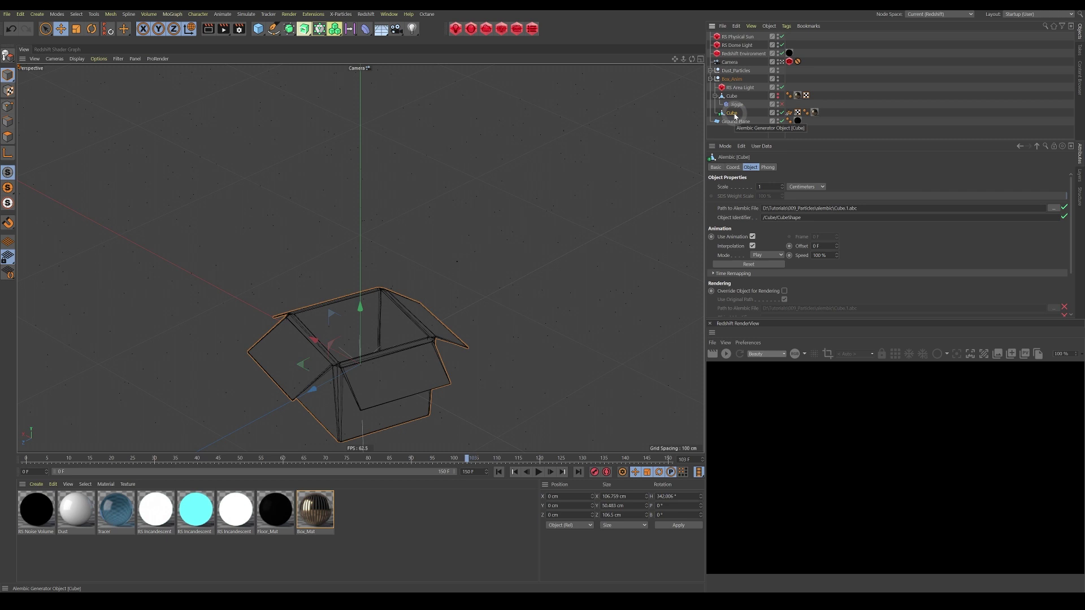
drag(467, 459, 364, 467)
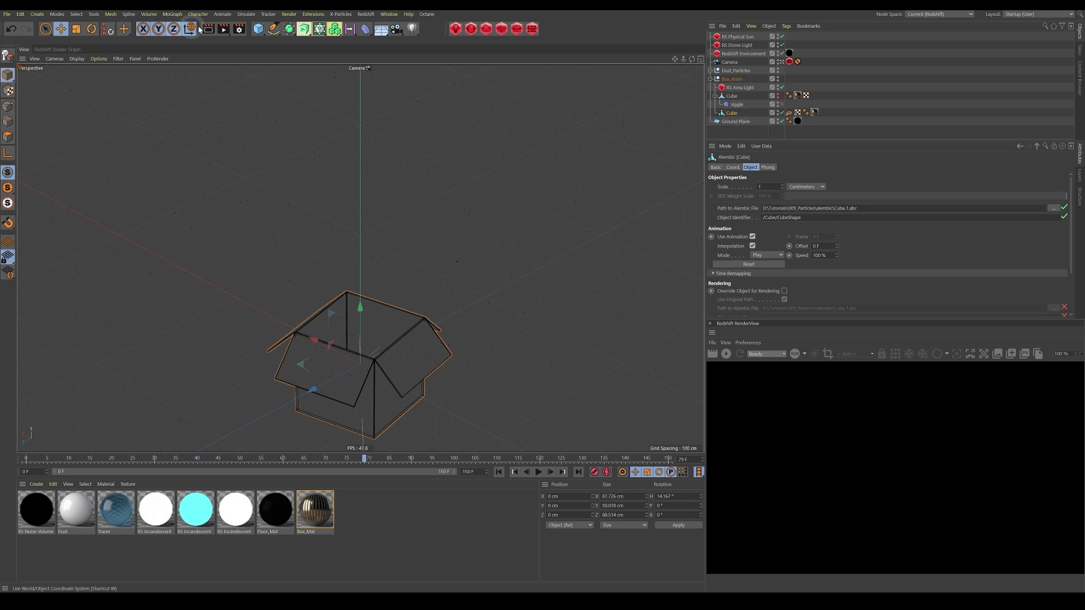
Step: Review the Redshift motion blur options in the render settings
click(239, 29)
click(263, 80)
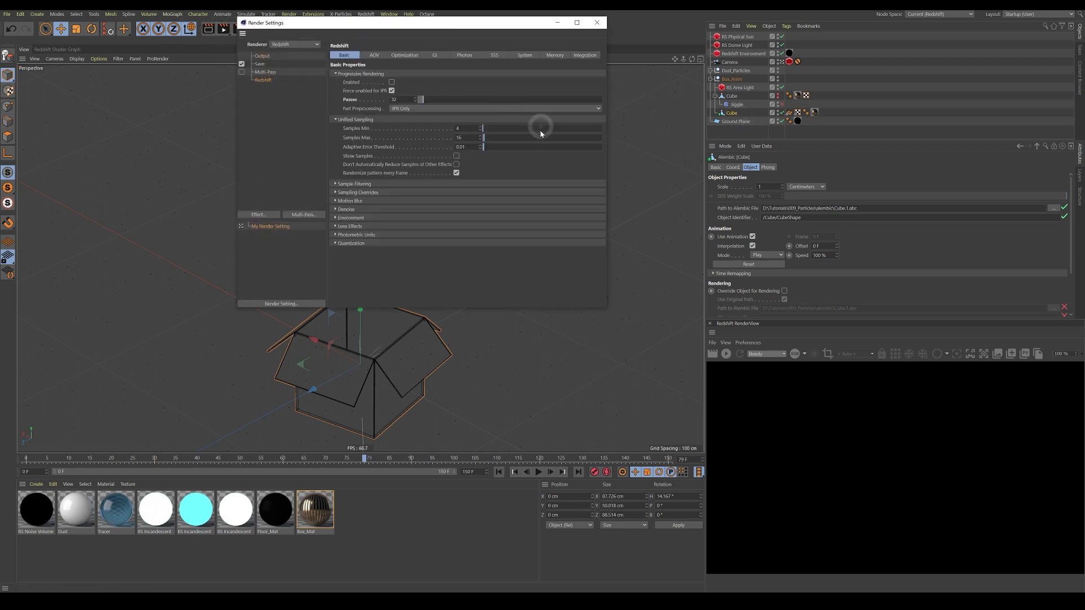
click(348, 201)
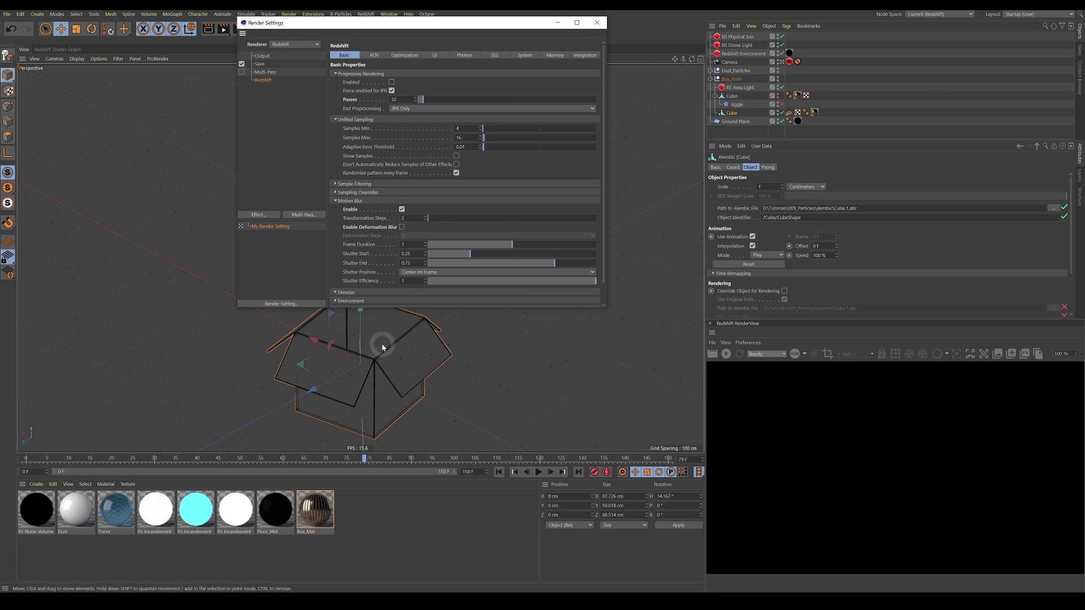
click(596, 23)
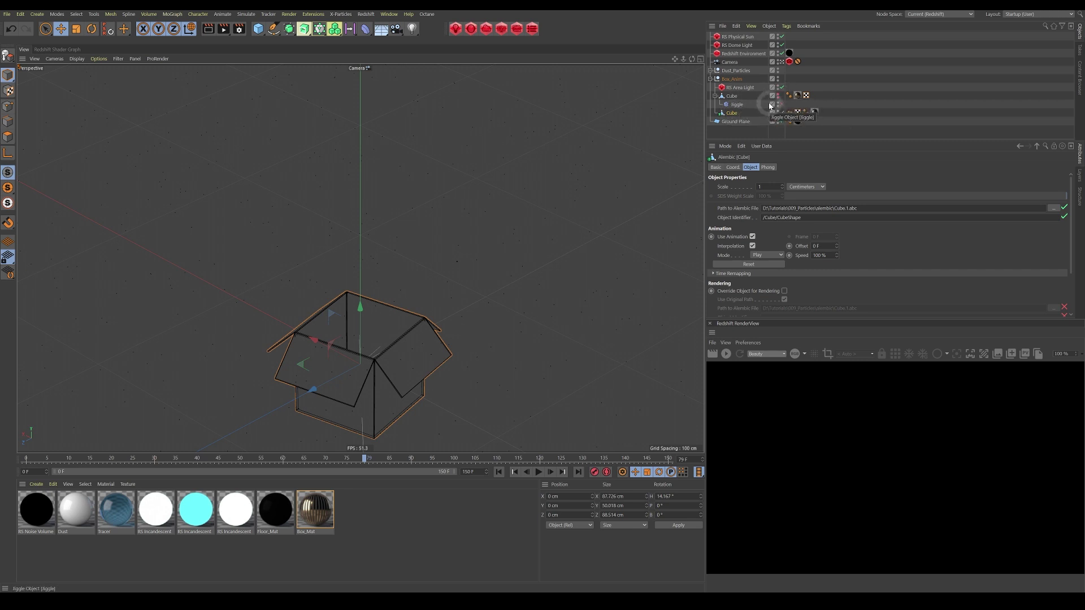
Step: Select the RS Area Light, scrub through its keyframed animation, and start the live Redshift render with the timeline at frame 150
click(743, 89)
drag(26, 460, 638, 470)
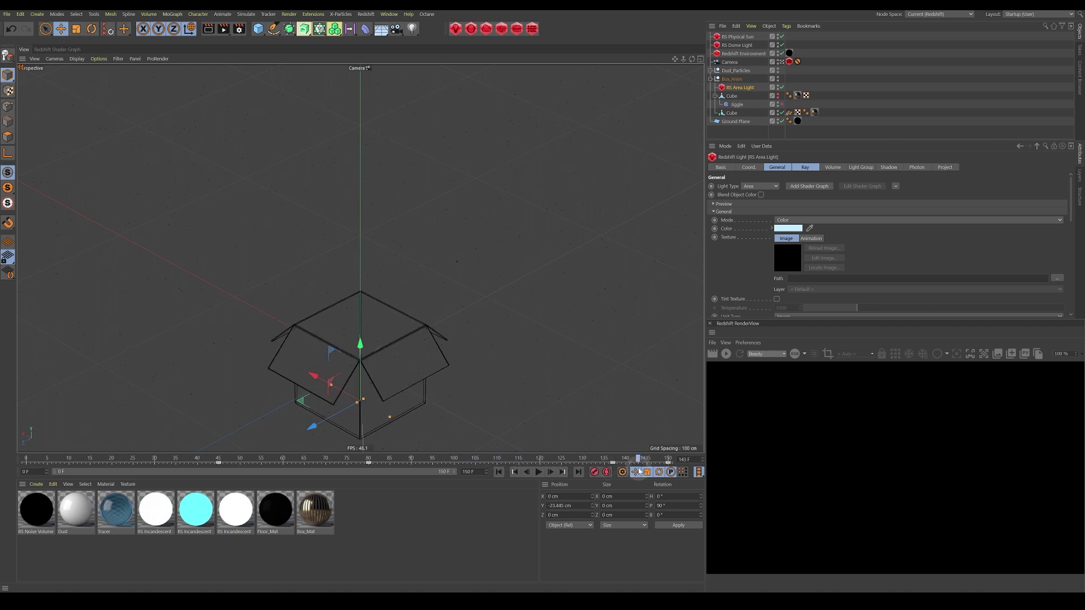
click(726, 354)
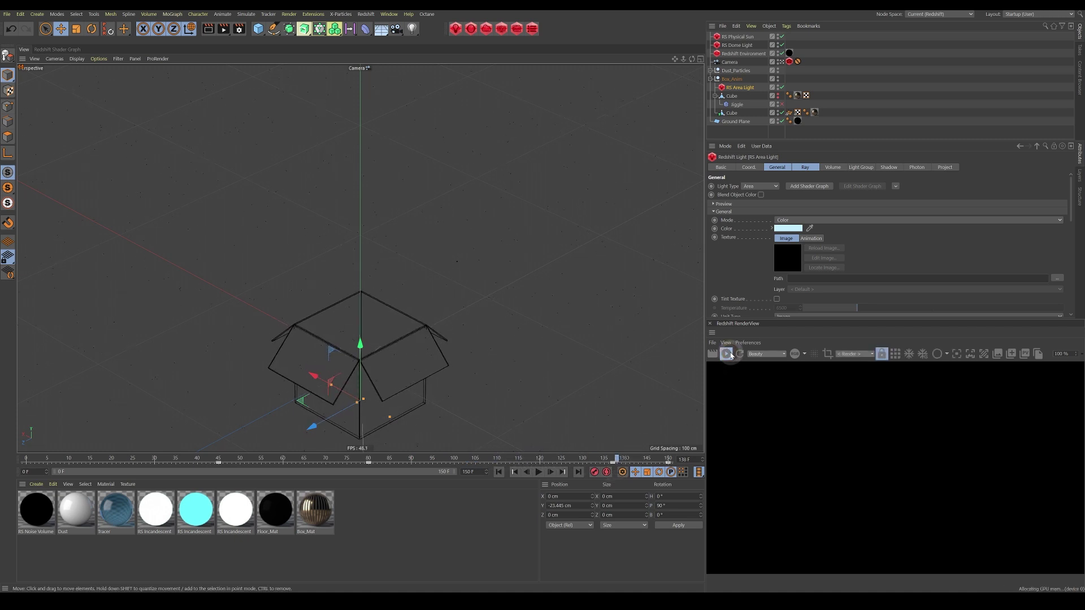
drag(615, 461, 717, 461)
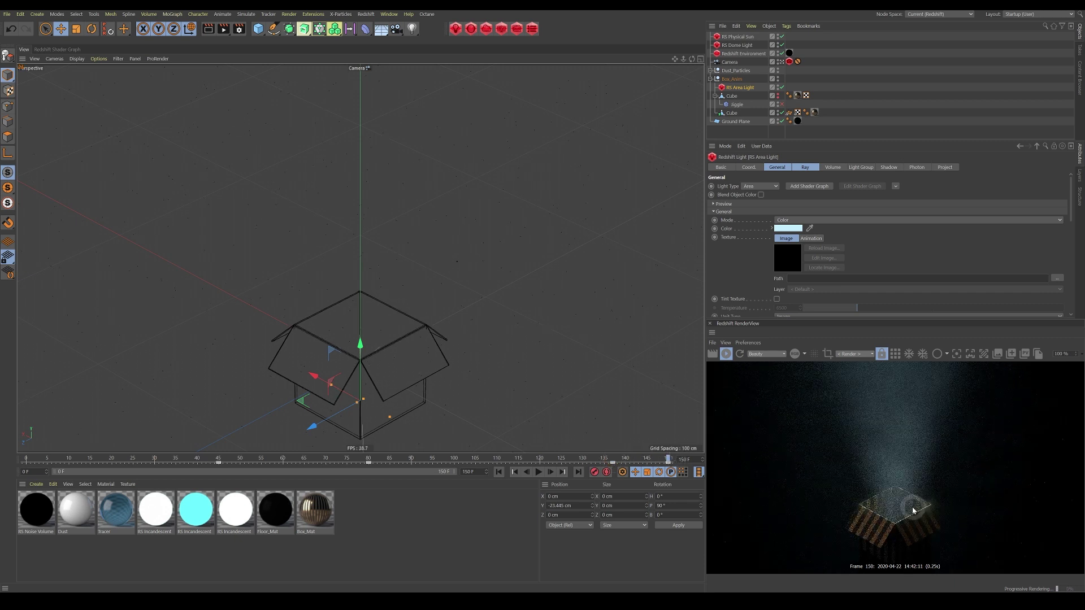
Step: Compare the live render at several frames including 80, 45, 111 and 30, and review the Redshift Environment's volume scattering settings
click(365, 462)
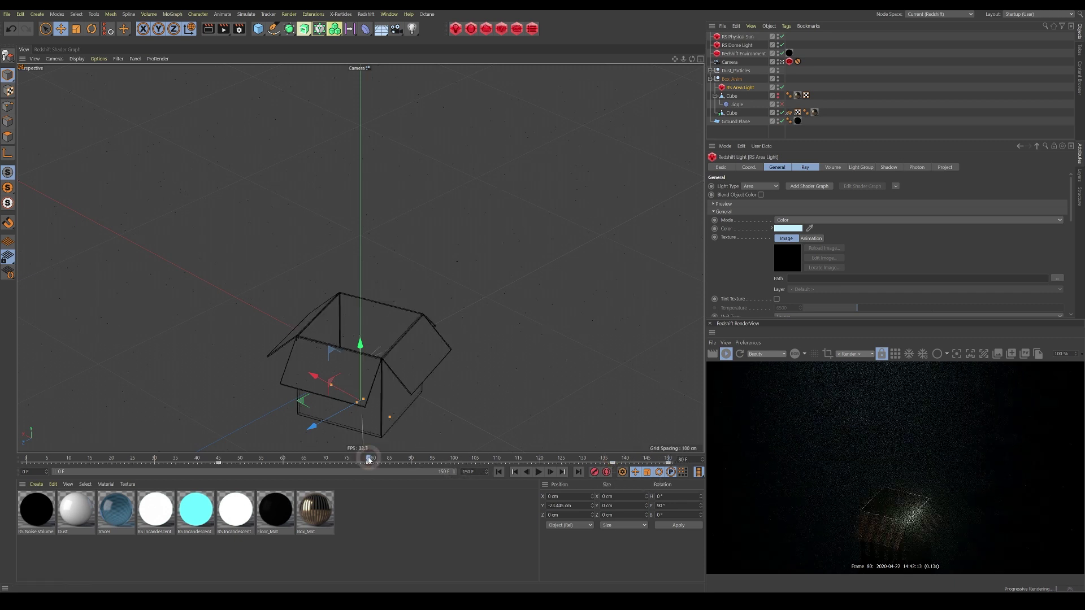
click(227, 462)
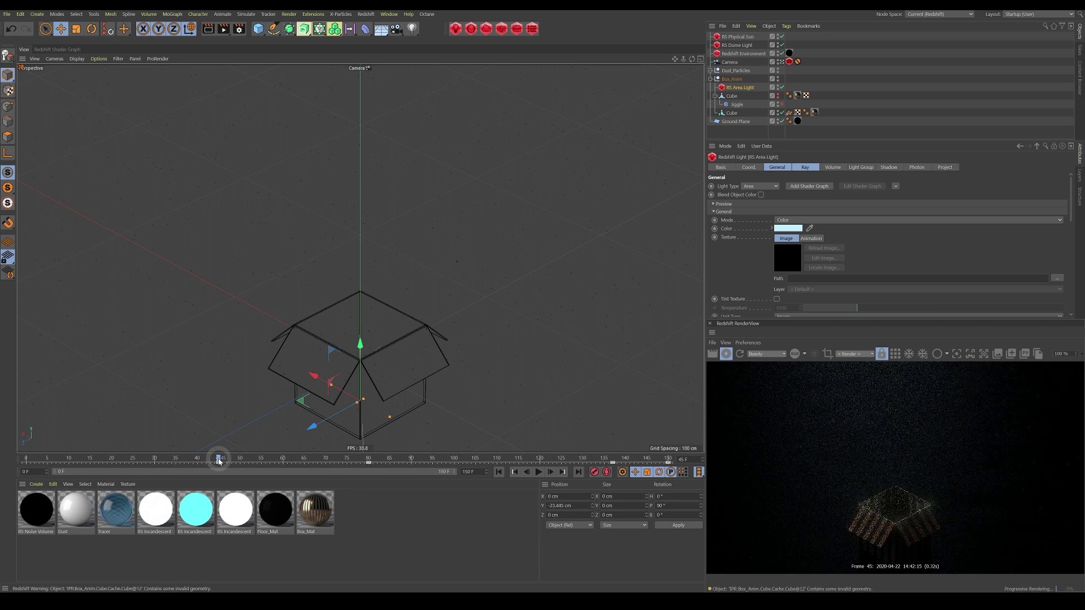
click(30, 462)
drag(16, 469, 501, 475)
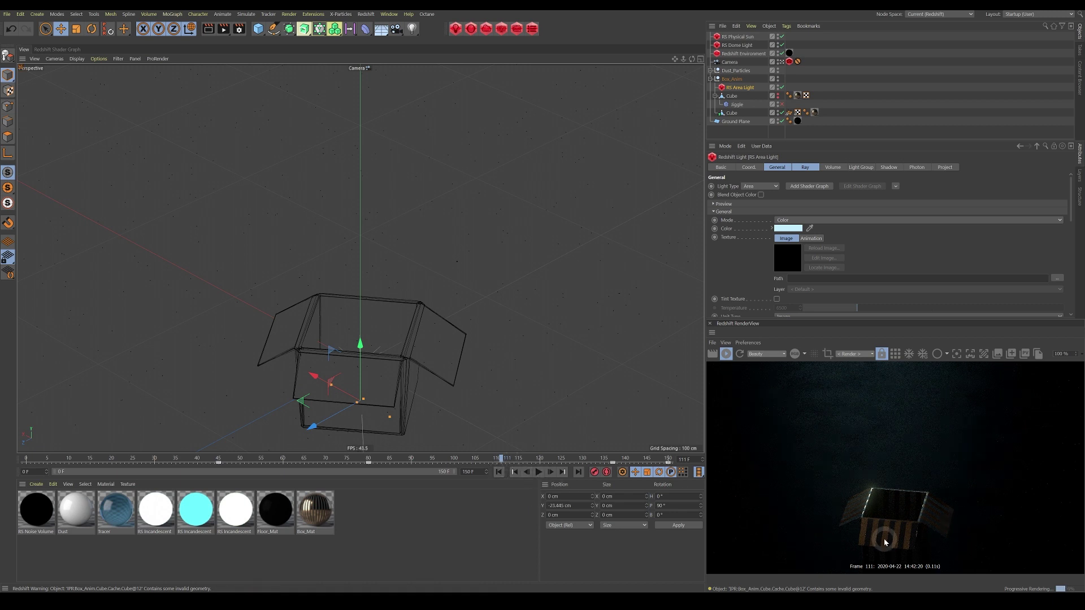
click(745, 54)
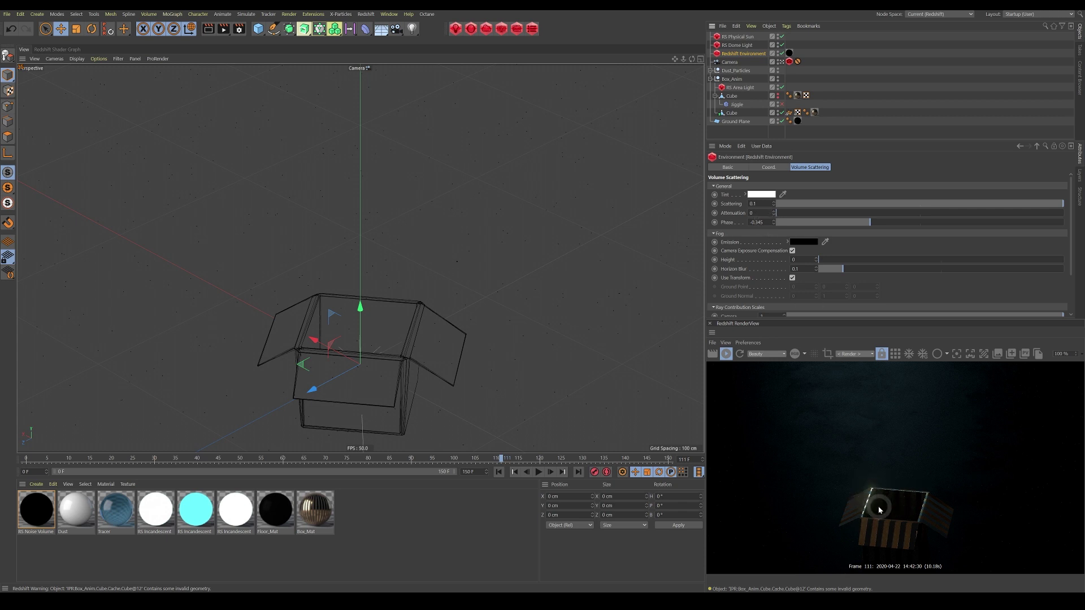
mouse_move(165, 459)
mouse_down()
mouse_move(48, 458)
mouse_move(153, 459)
mouse_up()
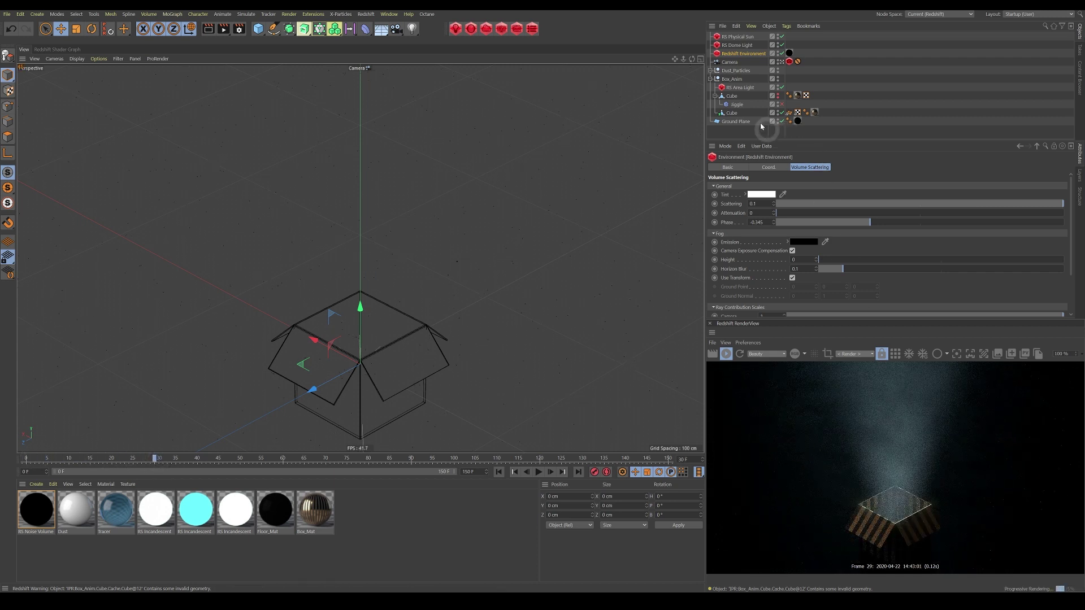
Step: Reduce the RS Area Light's volume contribution scale to 0
click(740, 87)
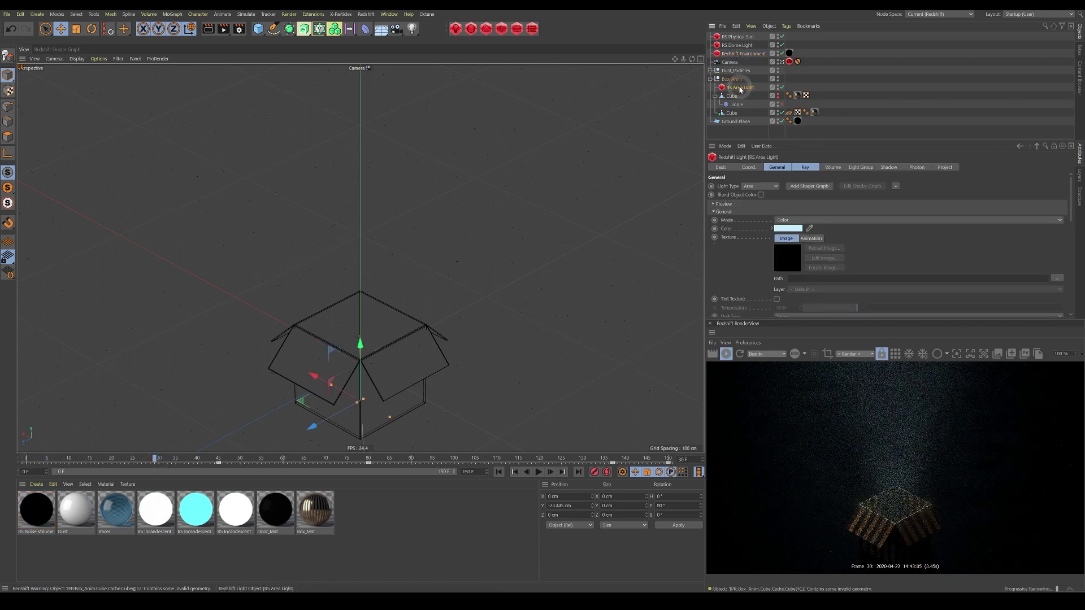
click(833, 168)
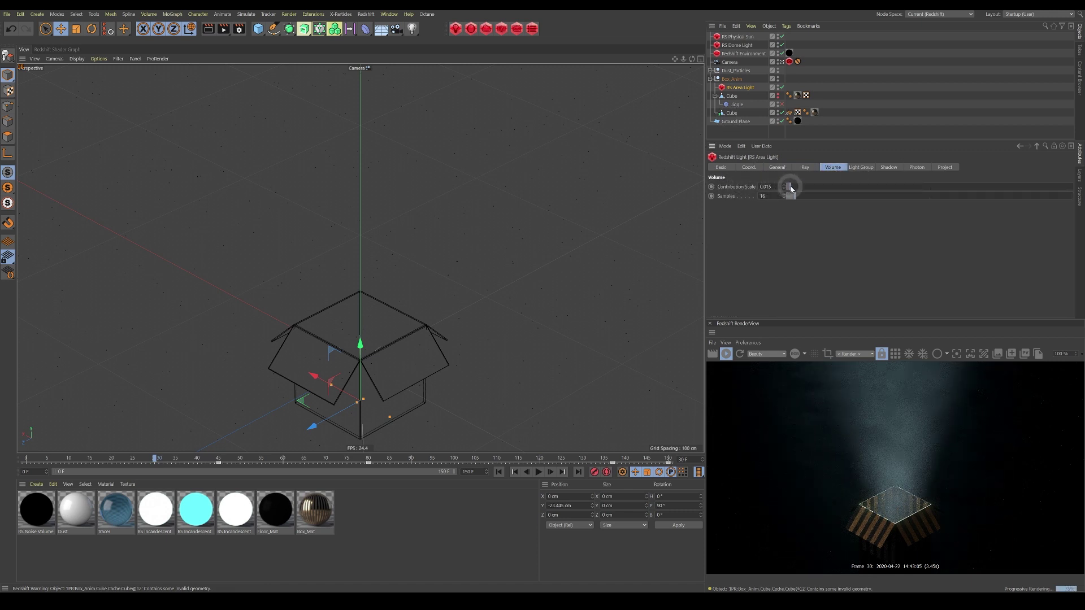
drag(790, 190, 766, 198)
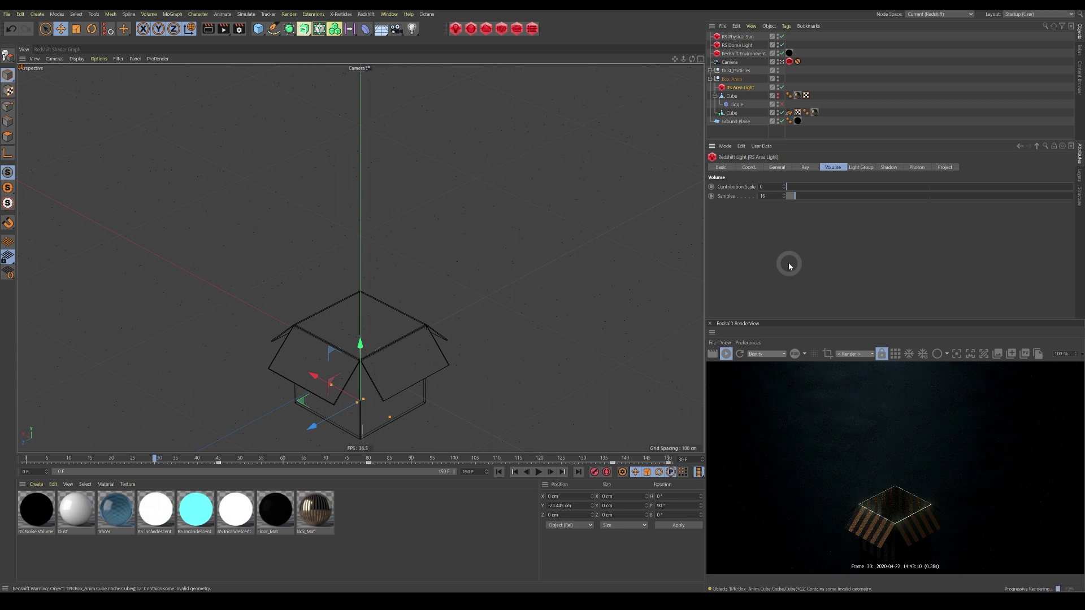
Step: Try a volume contribution scale of 0.0015 on the RS Area Light, and restore it to 0.015
click(769, 186)
text(.0015)
click(817, 237)
click(767, 186)
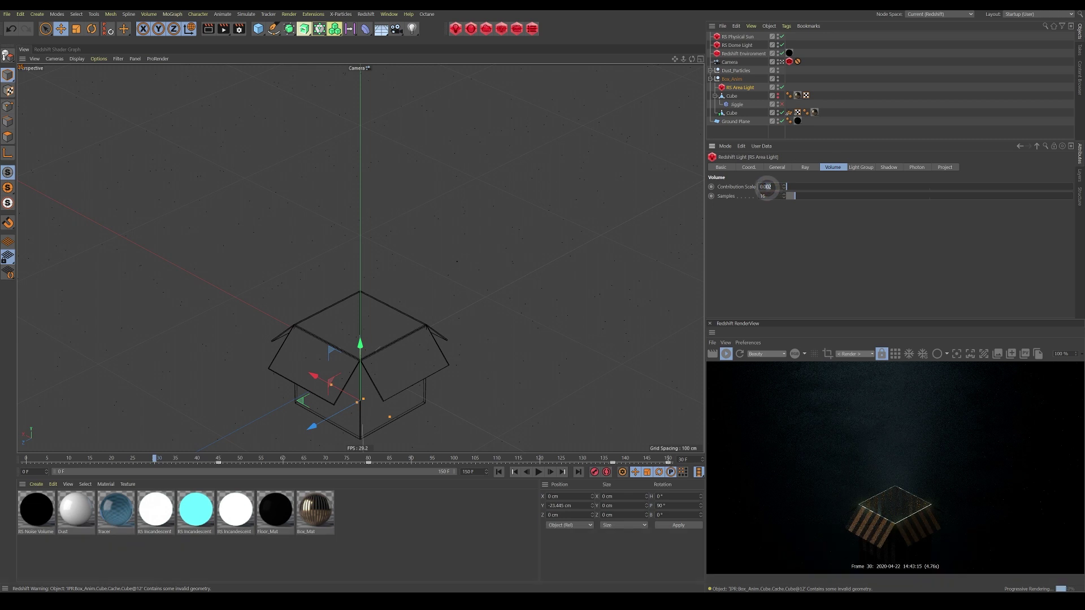
text(15)
click(782, 343)
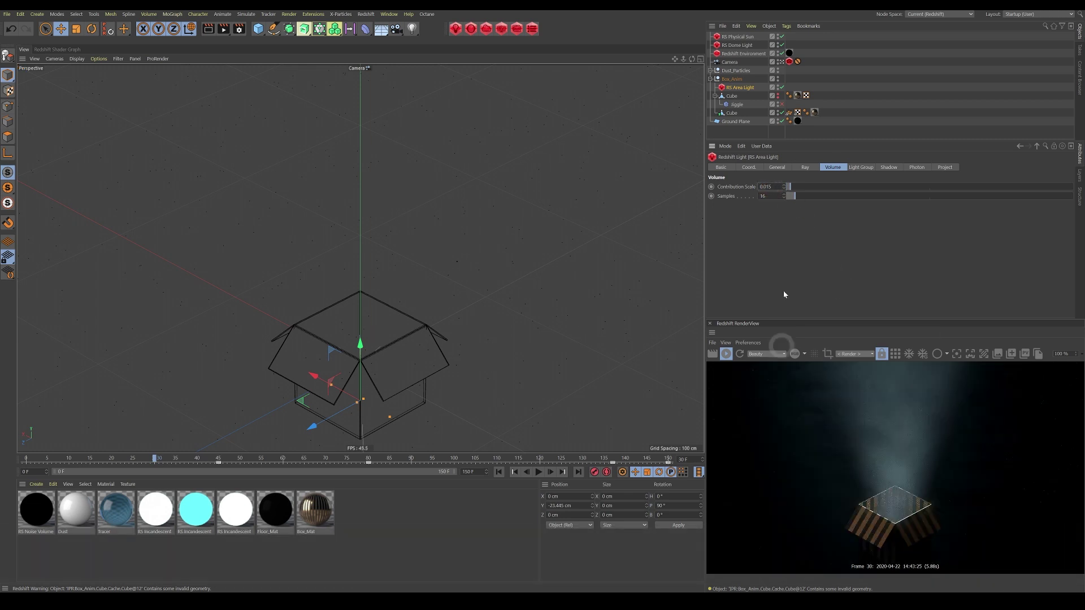
Step: Collapse the Box_Anim group, expand Dust_Particles, and inspect the Cloner's grid array settings and its child object
click(469, 368)
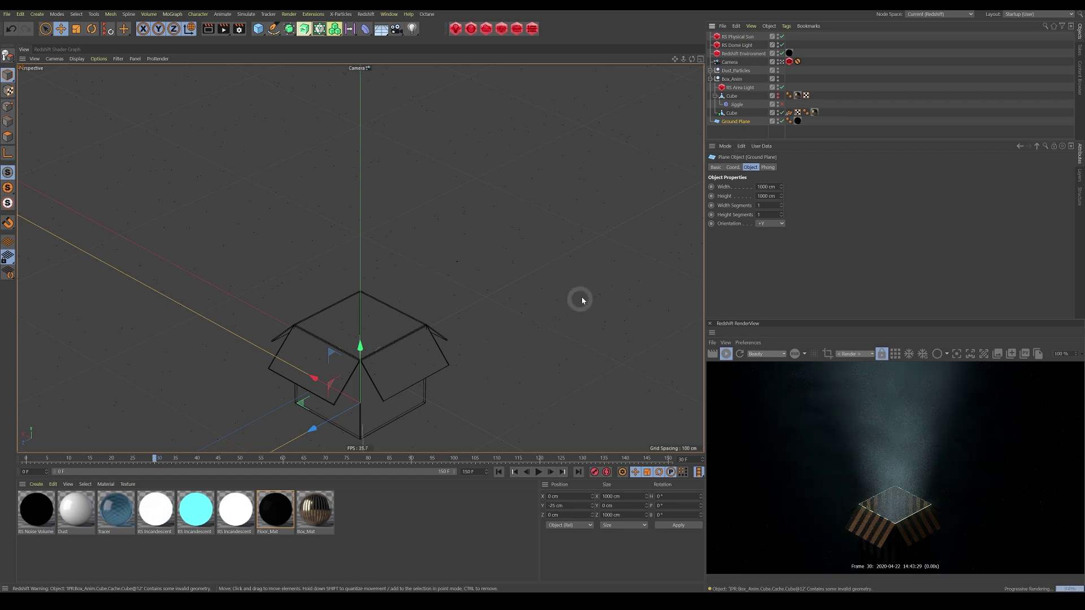
click(710, 78)
click(736, 70)
click(710, 71)
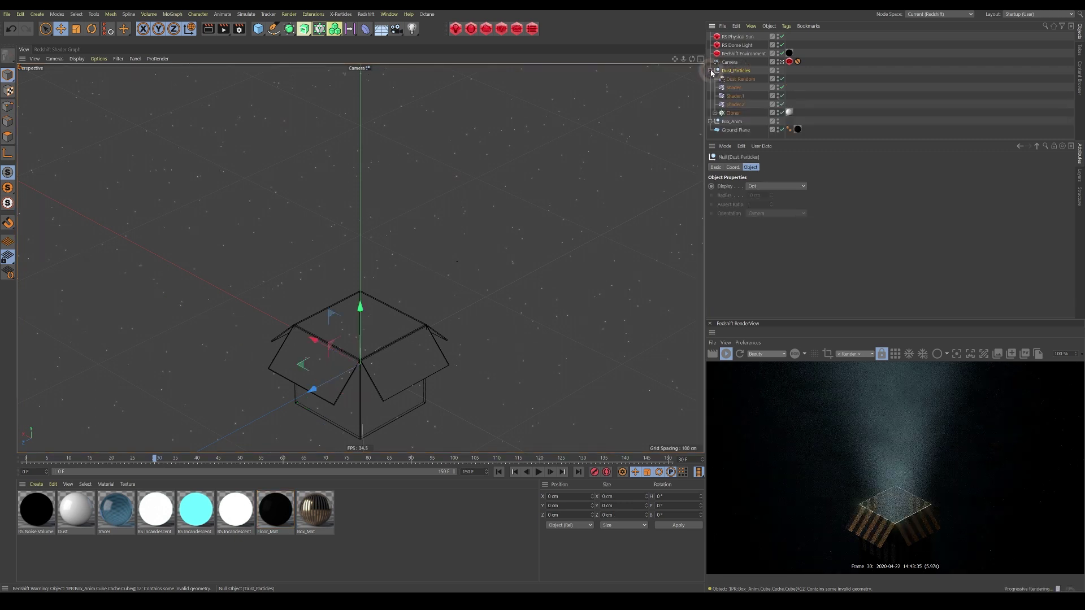
click(733, 113)
click(714, 113)
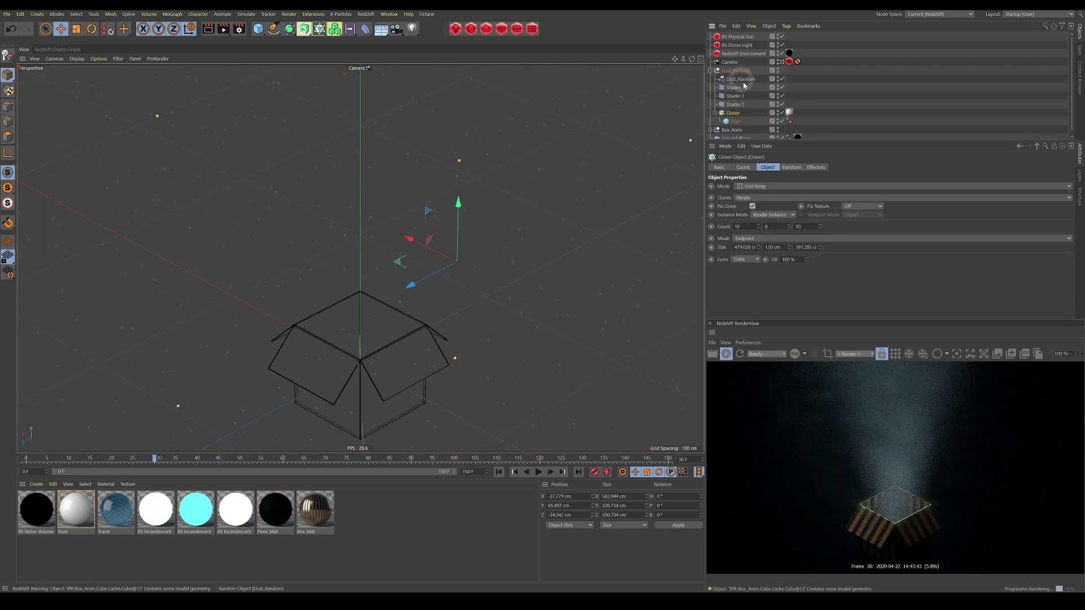
click(715, 114)
Step: Review the position parameters of the Shader.2, Shader.1, Shader and Dust_Random effectors
click(734, 104)
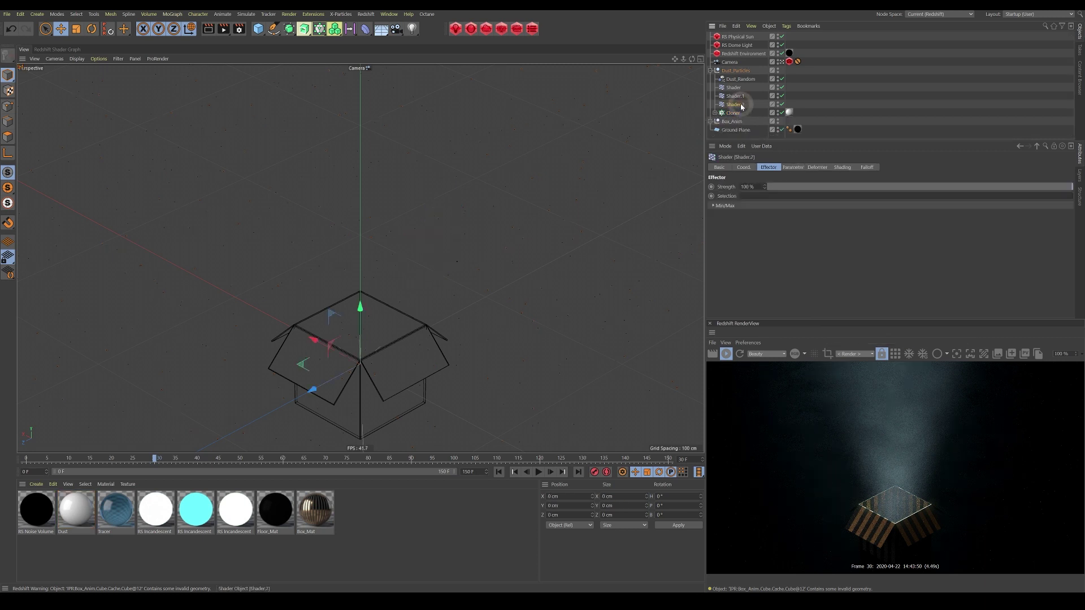
click(793, 169)
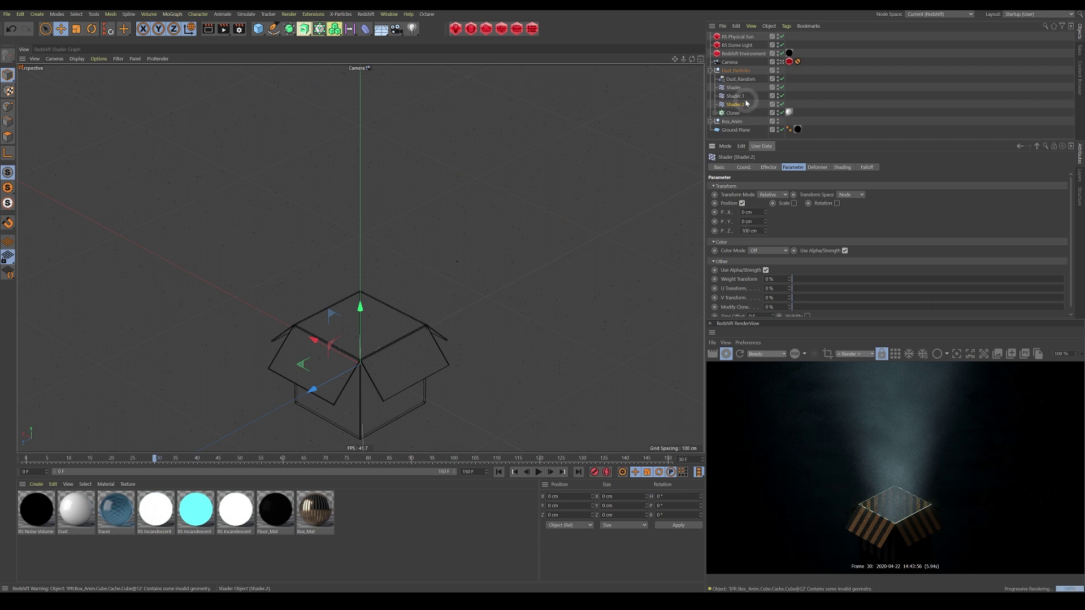
click(735, 96)
click(733, 88)
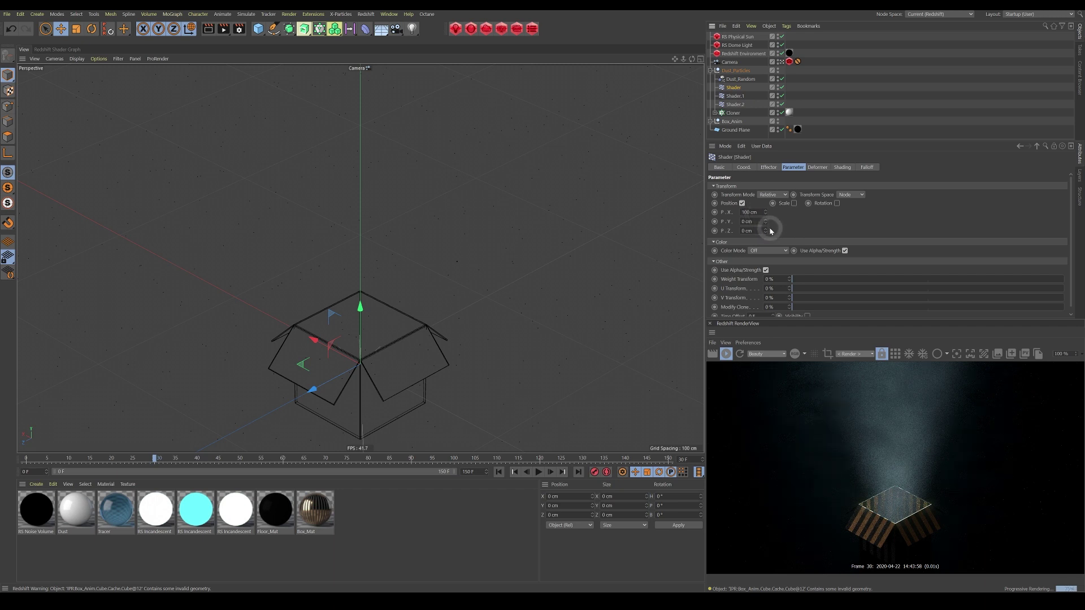
click(744, 80)
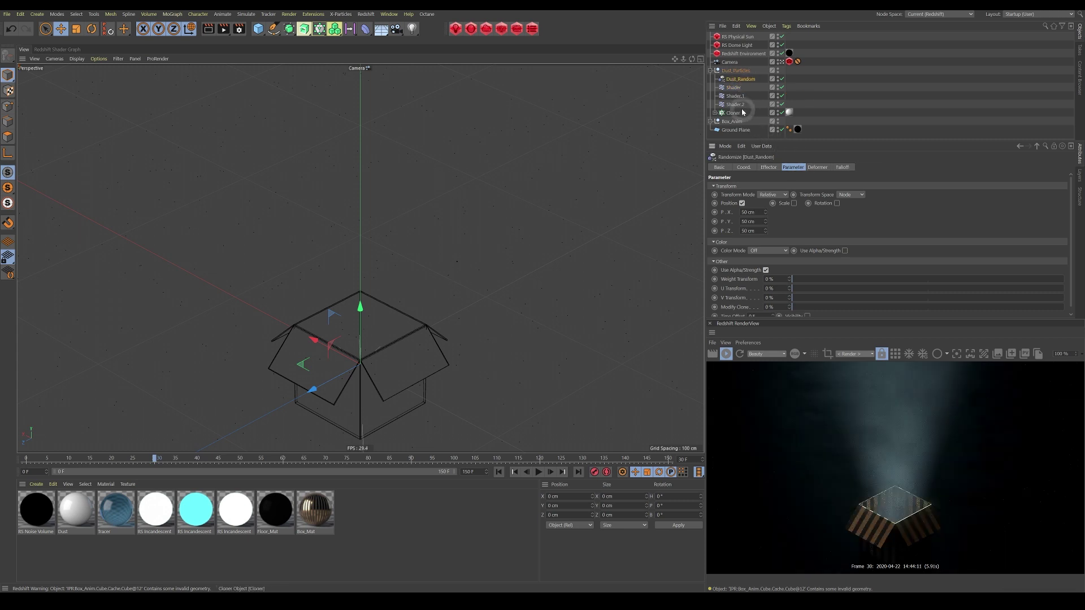
Step: Examine the noise shader driving the Shader effector, including its space and animation options, and compare it with Shader.1's shading settings
click(734, 88)
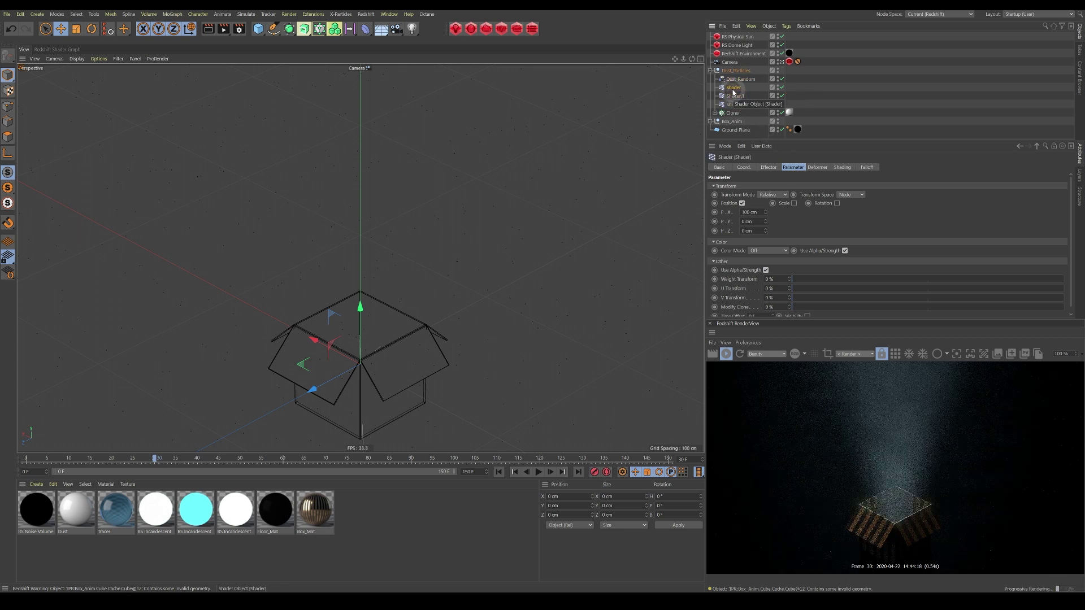
click(841, 167)
click(750, 225)
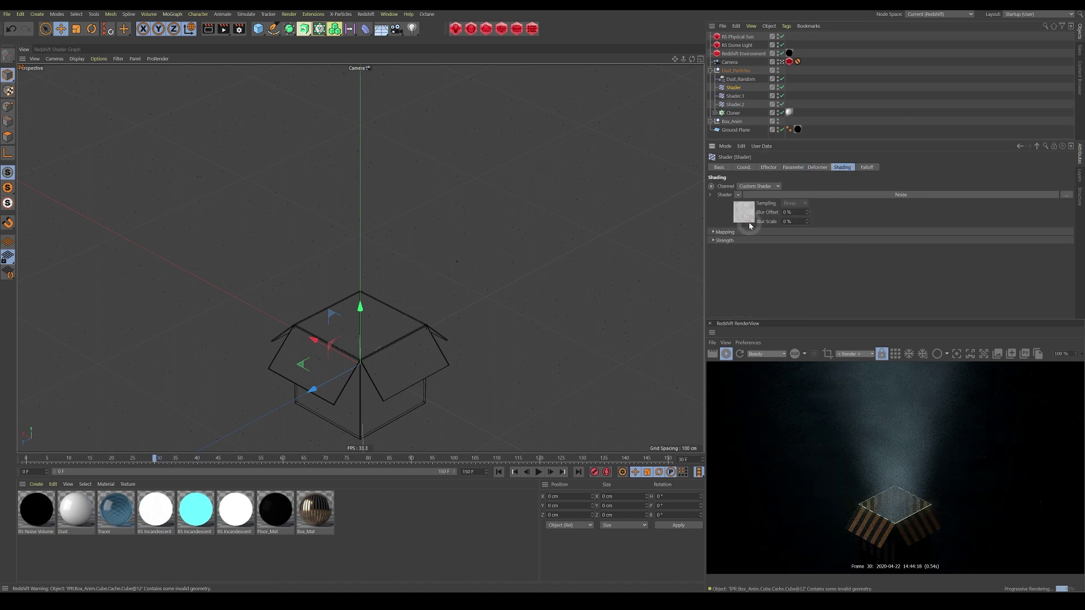
click(747, 215)
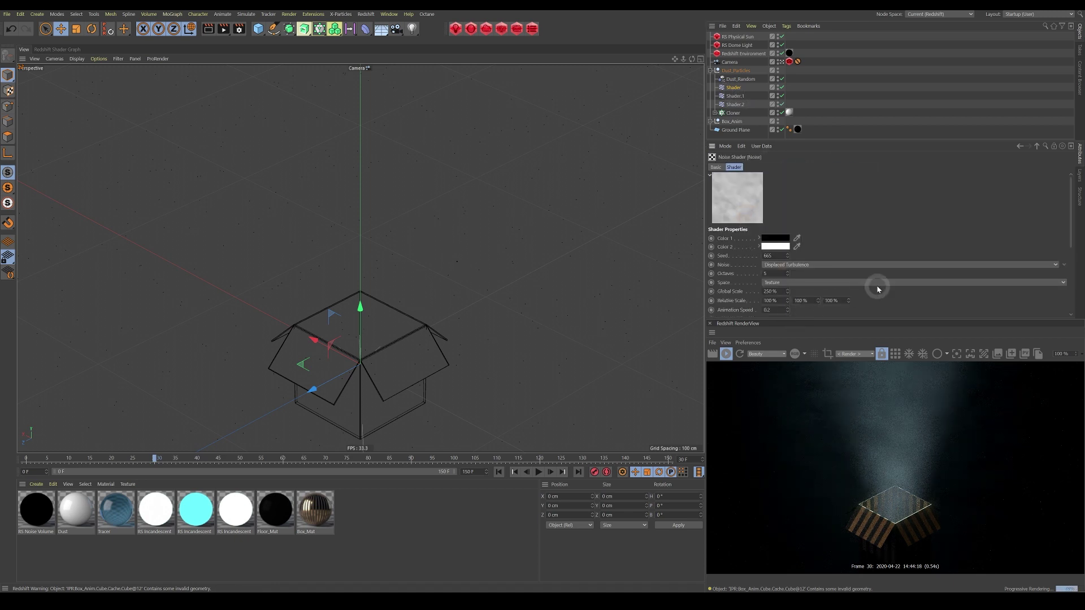
click(834, 282)
click(1035, 286)
click(806, 284)
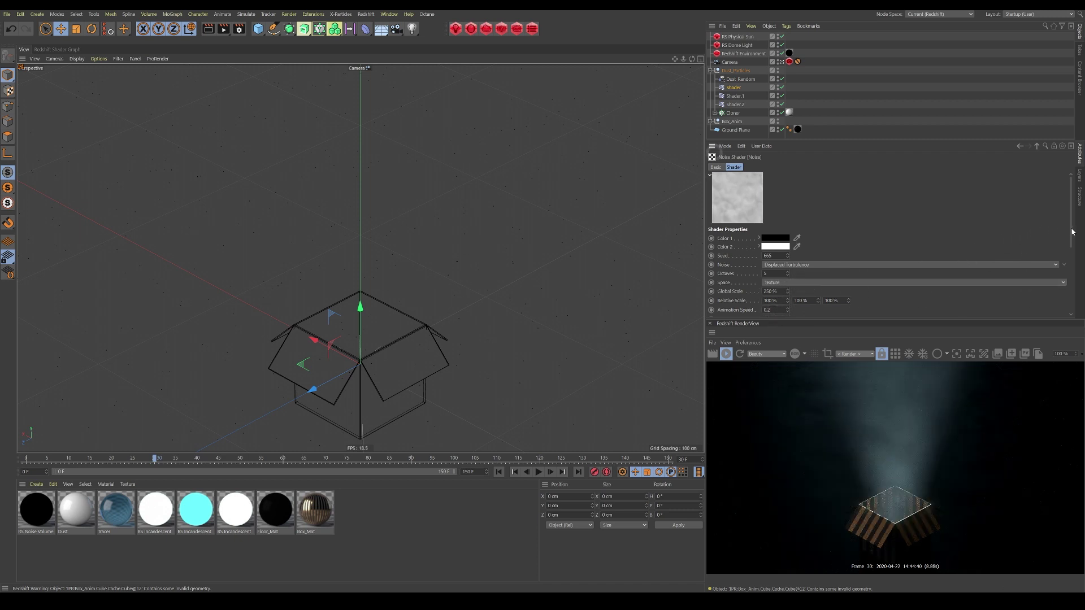
scroll(1069, 226, down, 3)
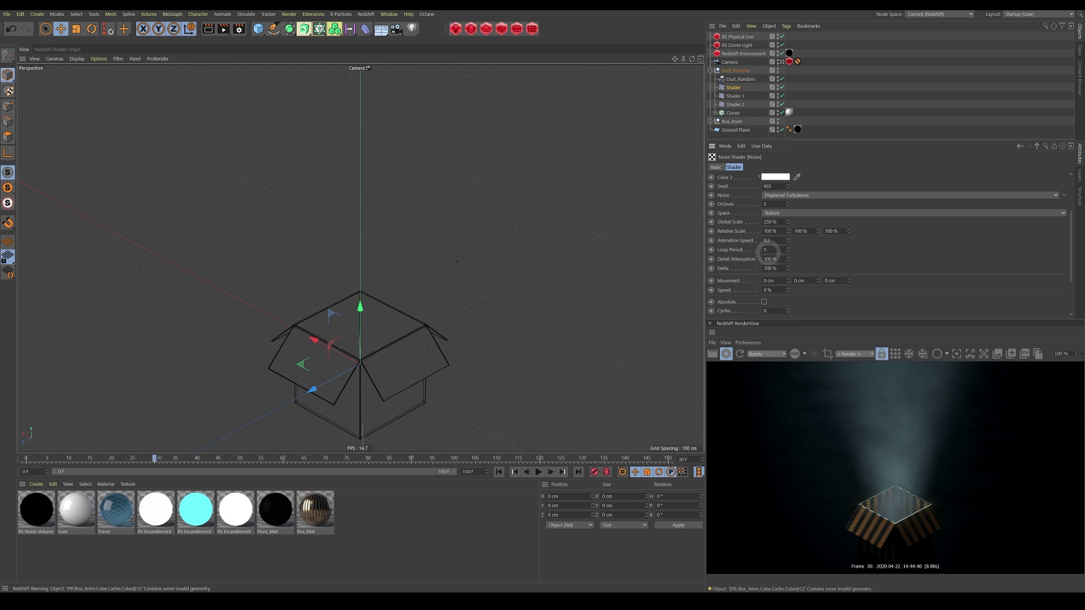
click(735, 96)
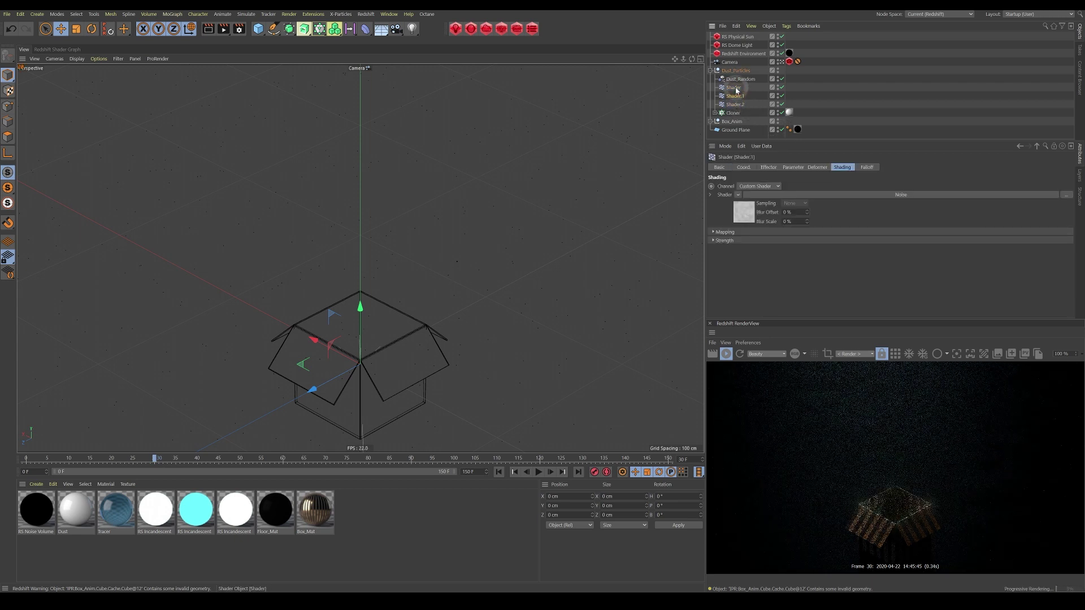
click(734, 88)
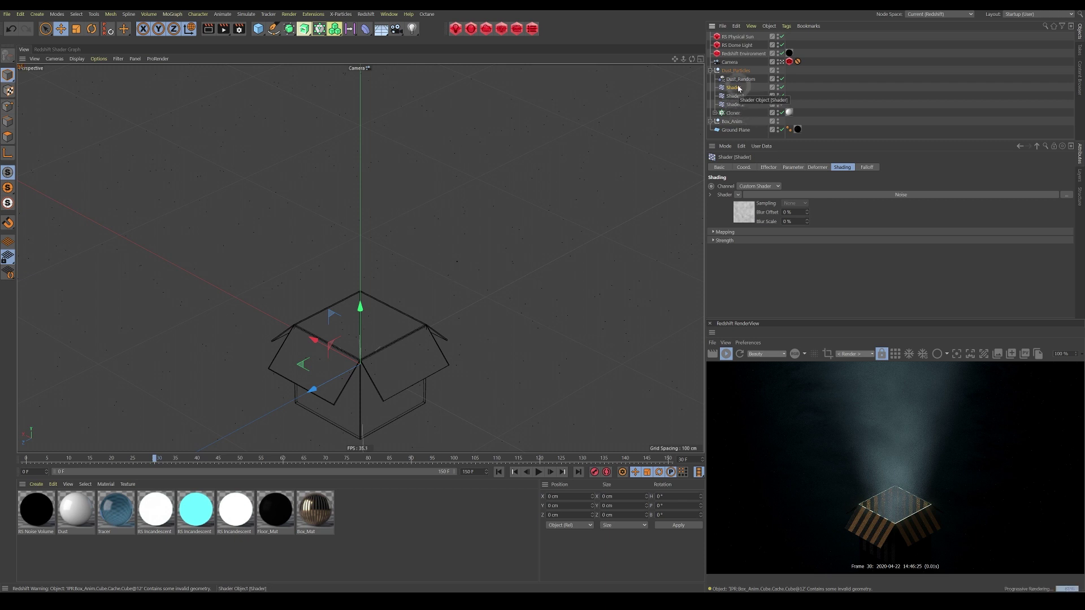
Step: Collapse the Dust_Particles group, try a higher exposure on the RS Dome Light, and settle its exposure at about -3.237
click(710, 70)
click(733, 45)
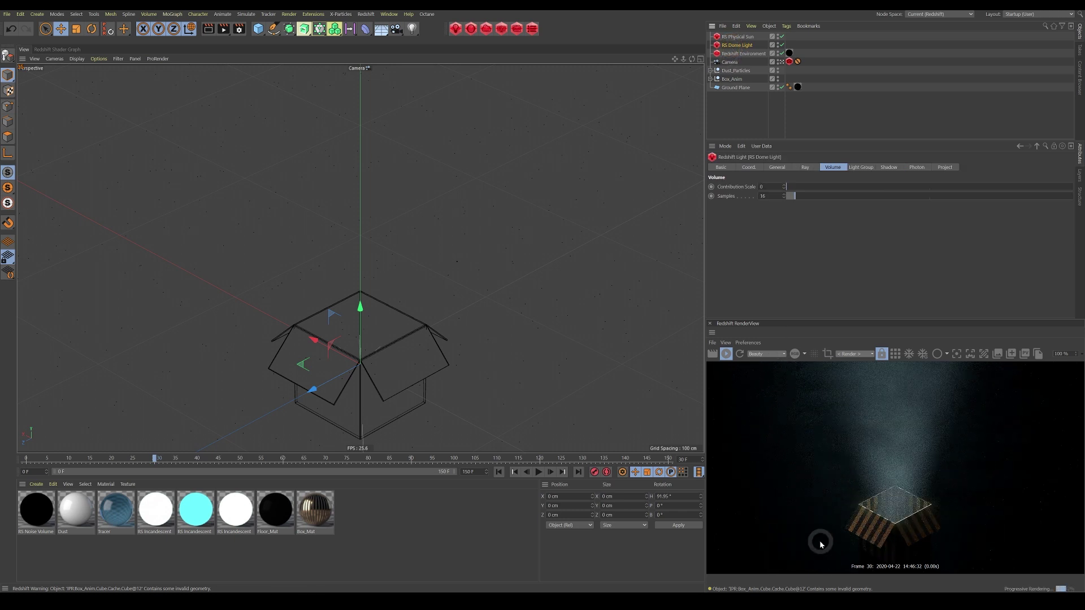
click(776, 168)
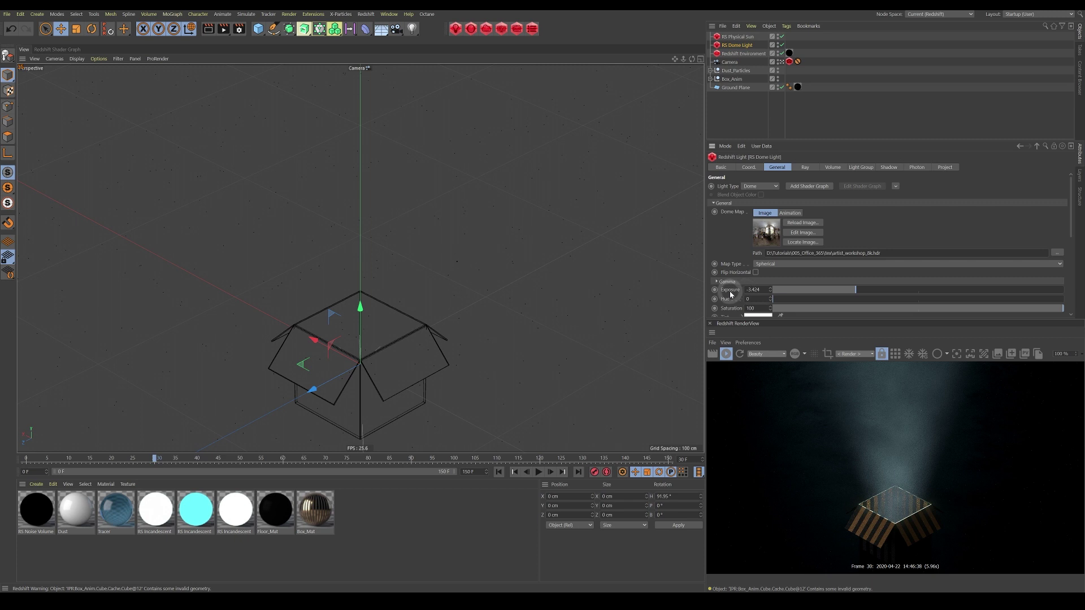
click(917, 292)
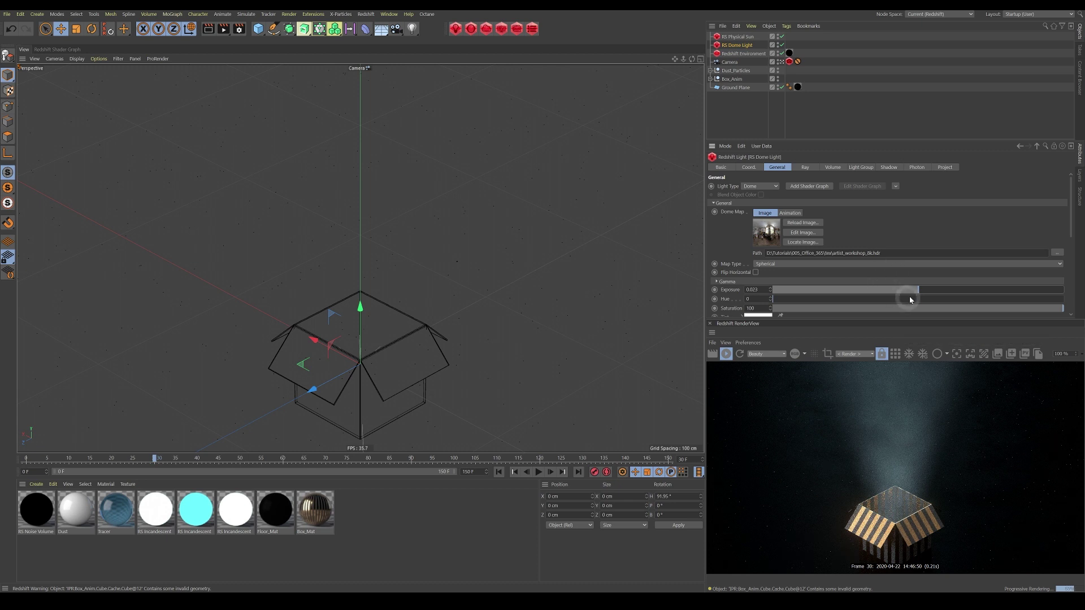
drag(911, 297, 863, 299)
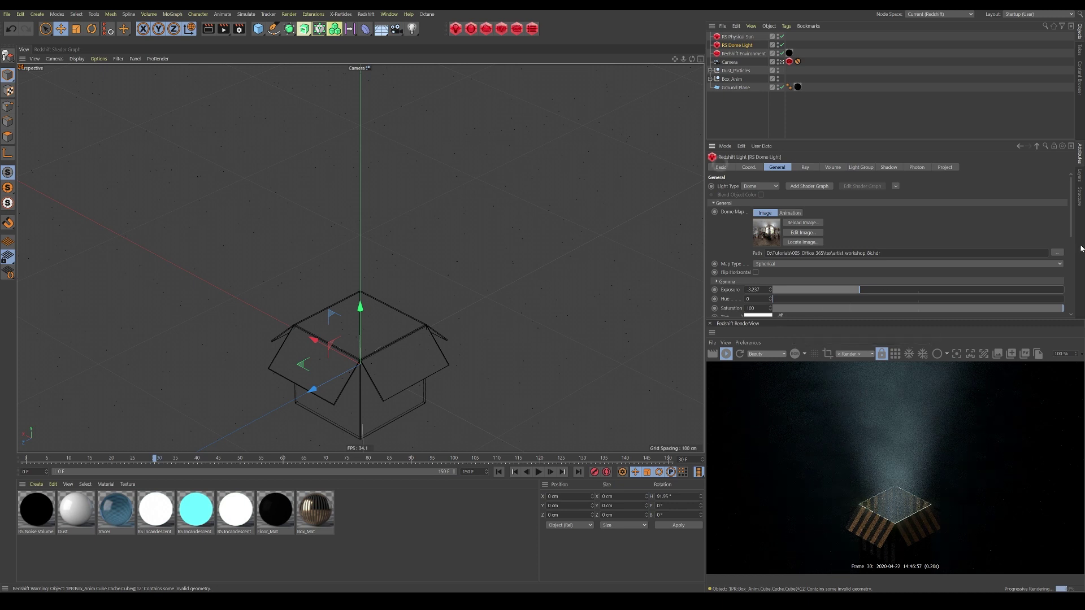
scroll(1065, 229, down, 5)
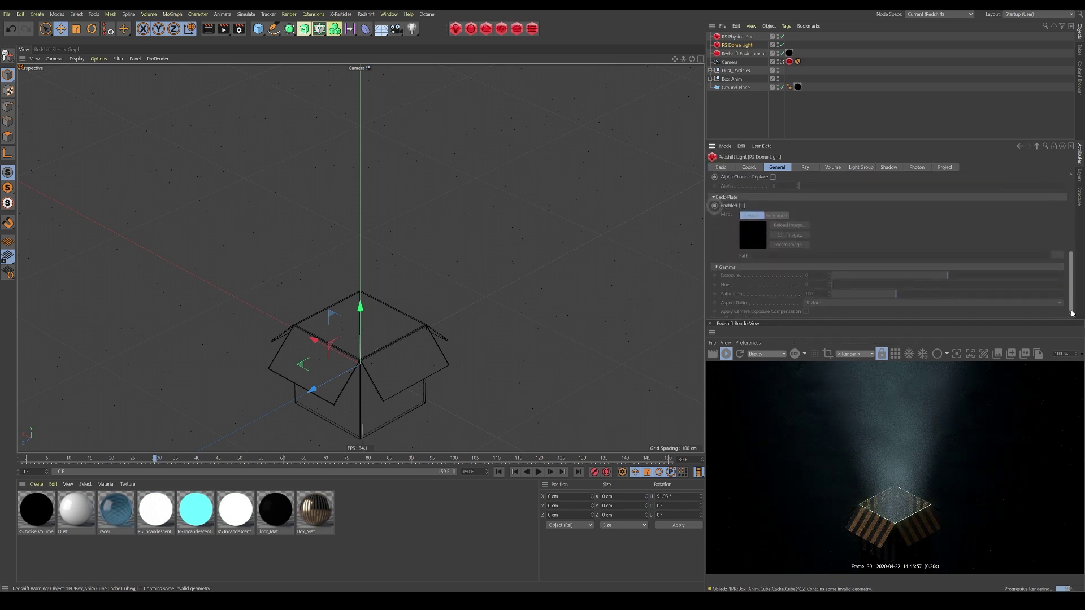
scroll(1057, 224, up, 5)
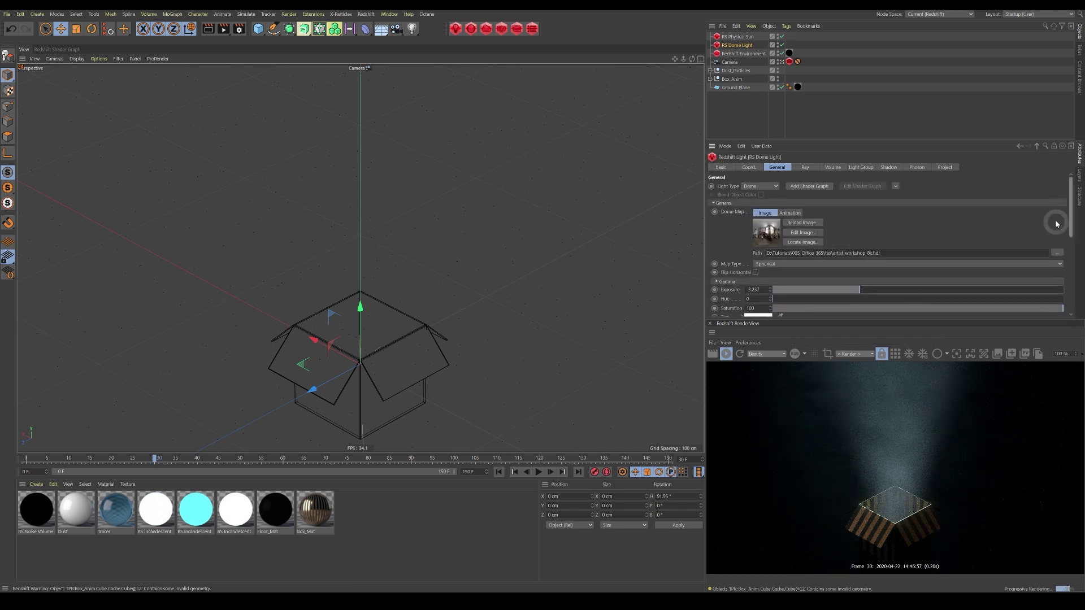
Step: Leave the camera view, raise the RS Physical Sun above the box to about Y 154.5 cm, and return to the camera view
click(736, 36)
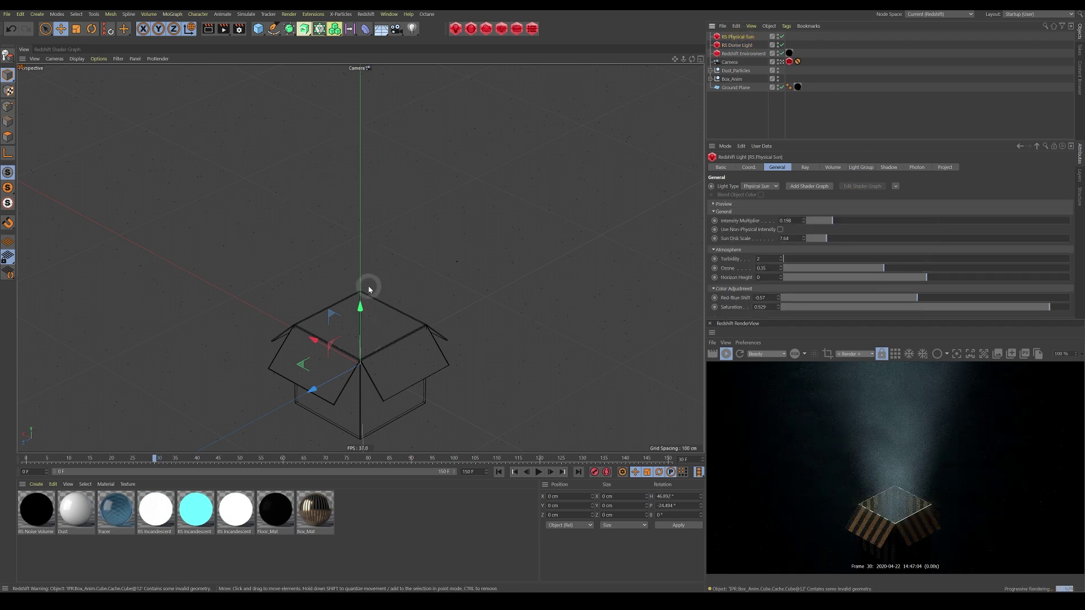
click(782, 62)
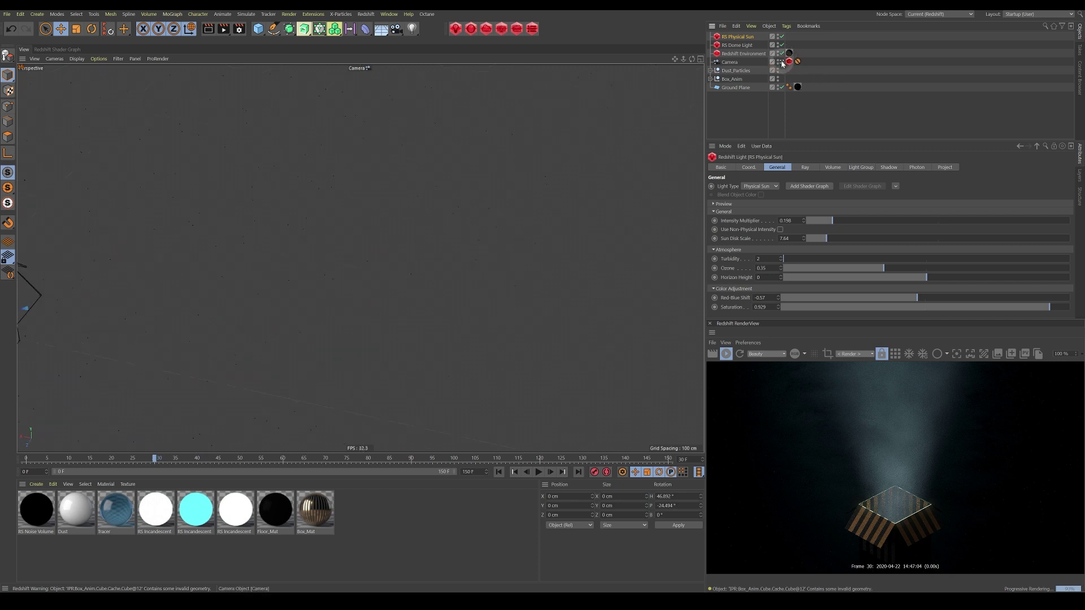
mouse_move(491, 349)
alt+mouse_down()
mouse_move(547, 362)
mouse_move(577, 339)
mouse_move(499, 354)
alt+mouse_up()
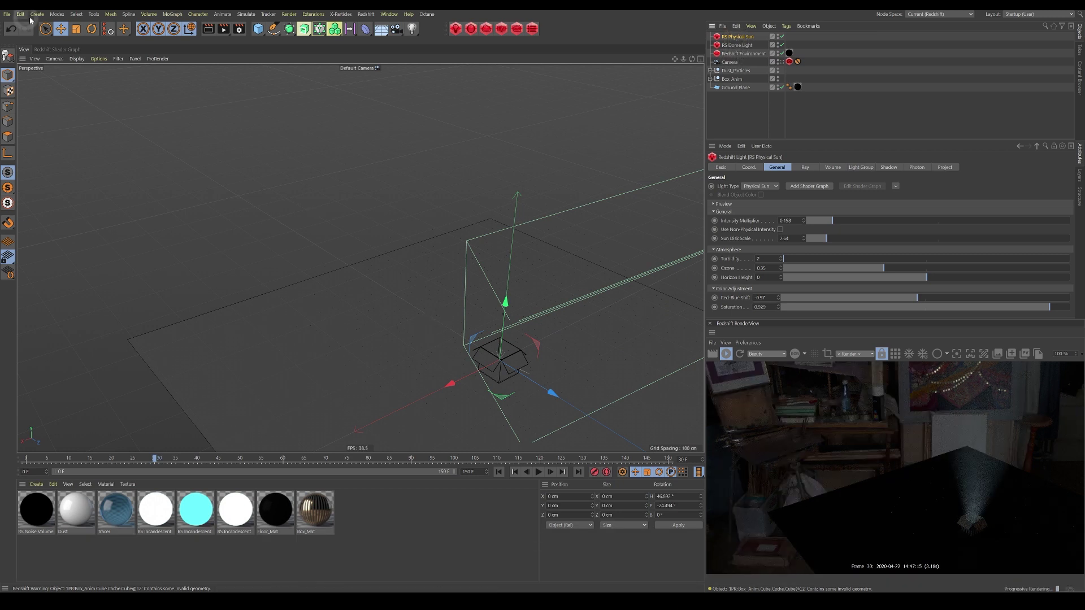
drag(507, 303, 516, 225)
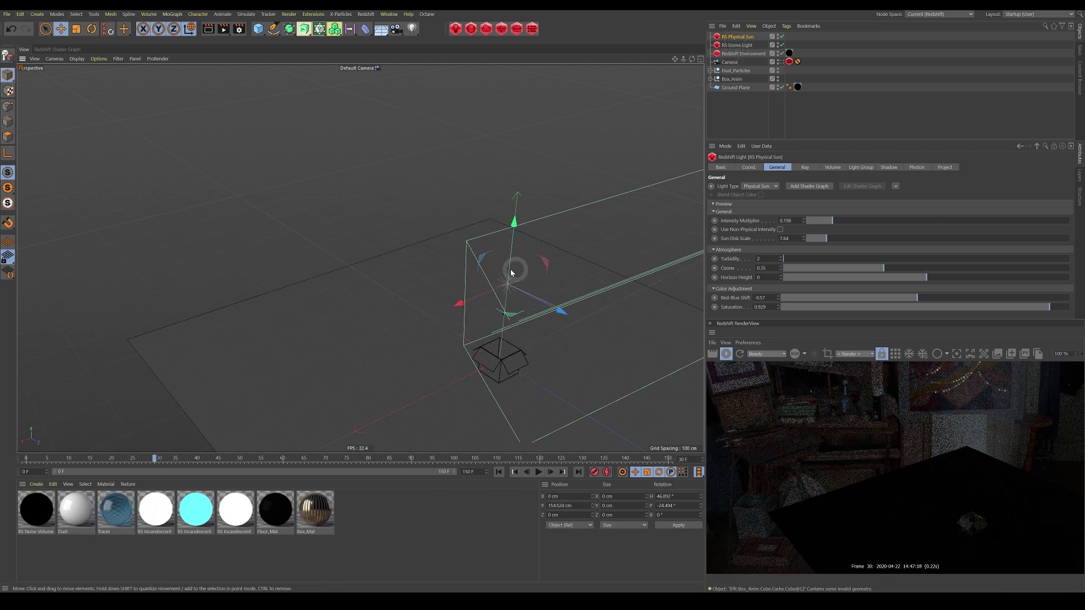
alt+drag(558, 321, 479, 317)
click(782, 62)
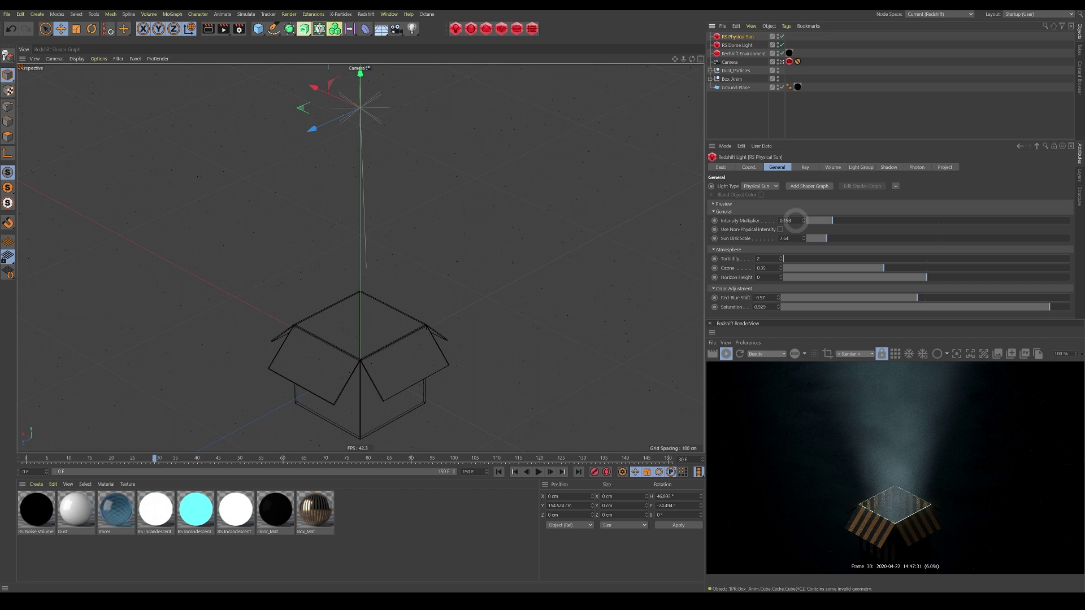
Step: Try a glossy ray scale of 1 on the RS Physical Sun, and bring it back down to about 0.16
click(807, 168)
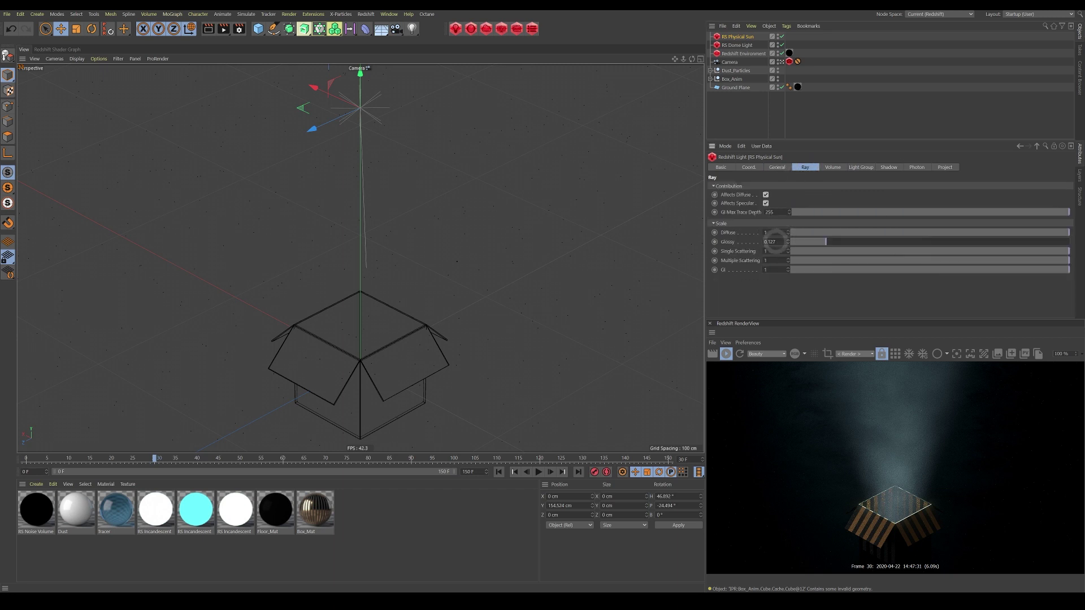
drag(825, 242, 1070, 243)
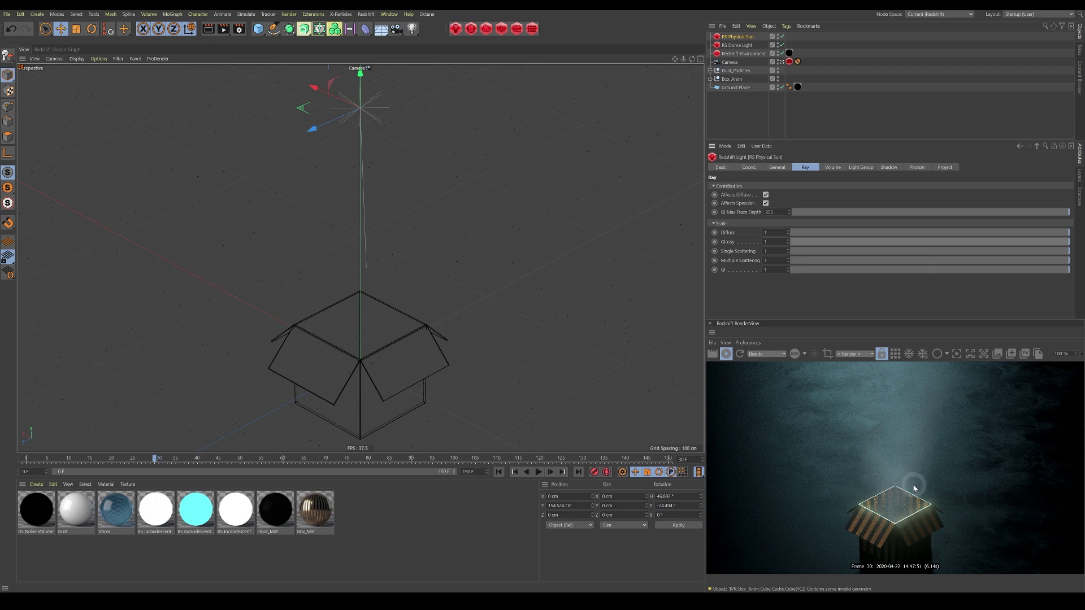
drag(828, 245, 822, 242)
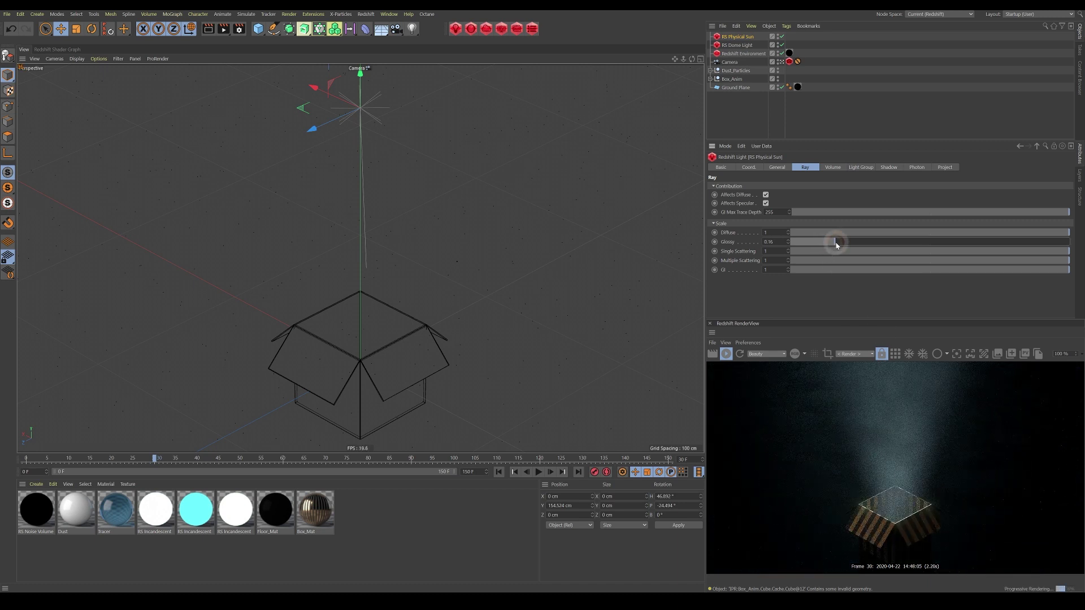
click(835, 241)
Step: In Floor_Mat's RS Material node, try reflection weights of about 0.95 and 0, restore 0.016, and return to the viewport
click(277, 512)
double_click(282, 519)
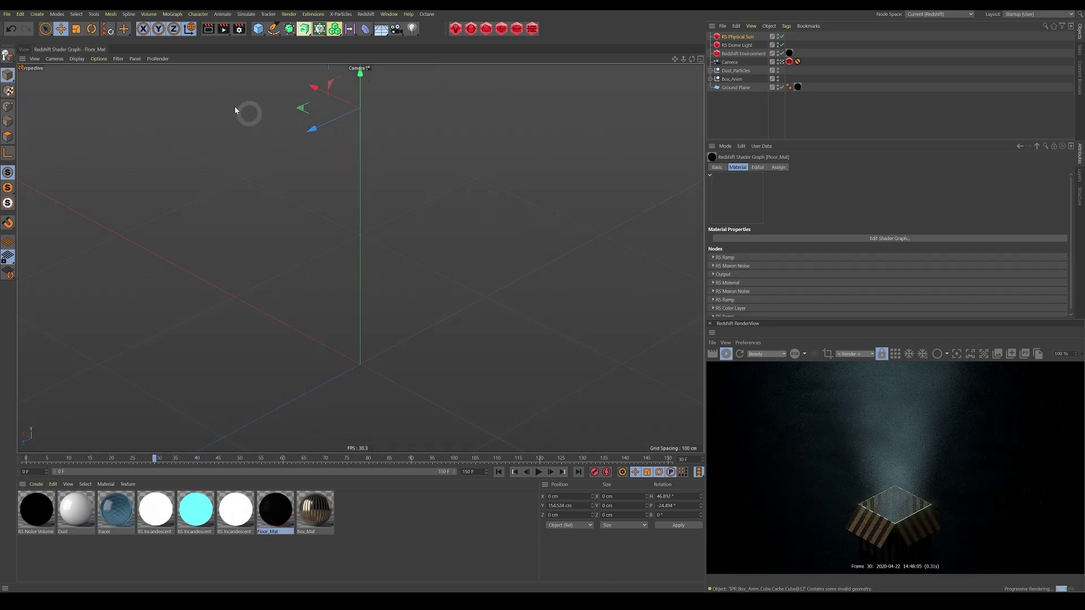
double_click(377, 200)
double_click(360, 198)
drag(367, 201, 371, 205)
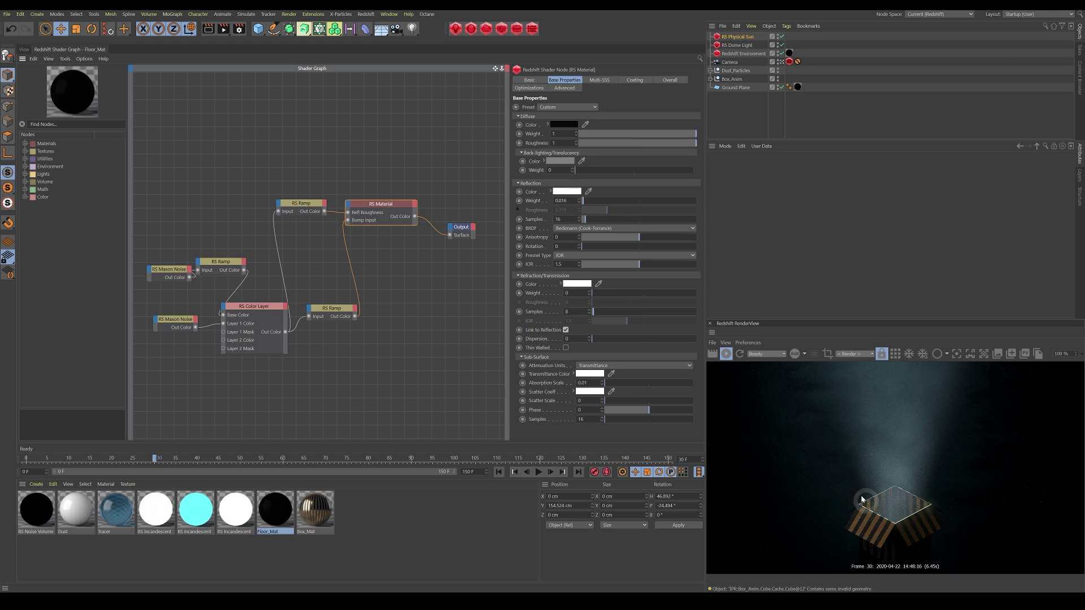
drag(585, 201, 693, 208)
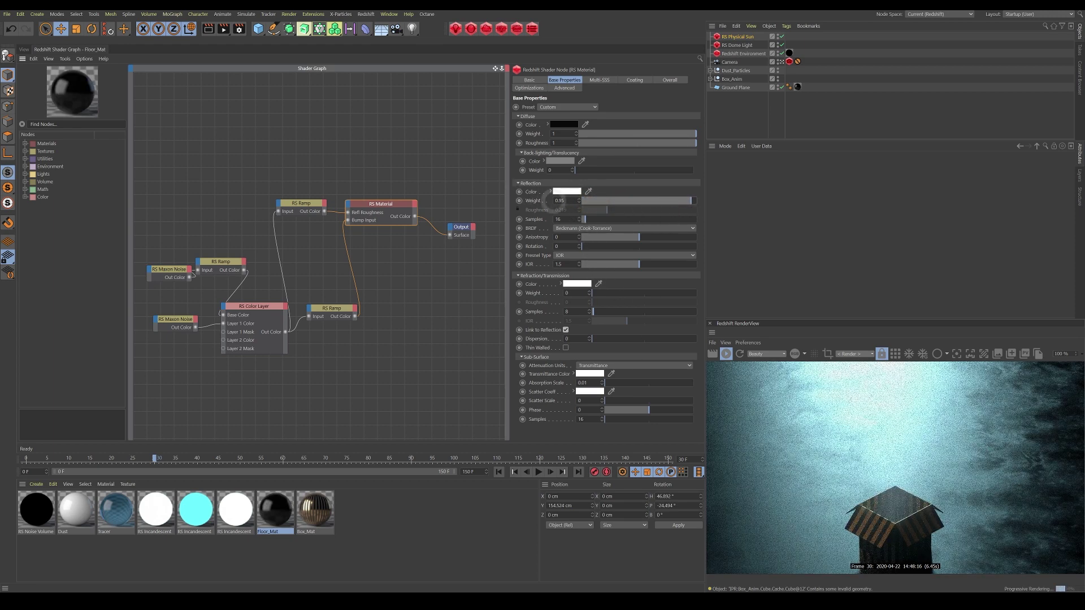
click(586, 201)
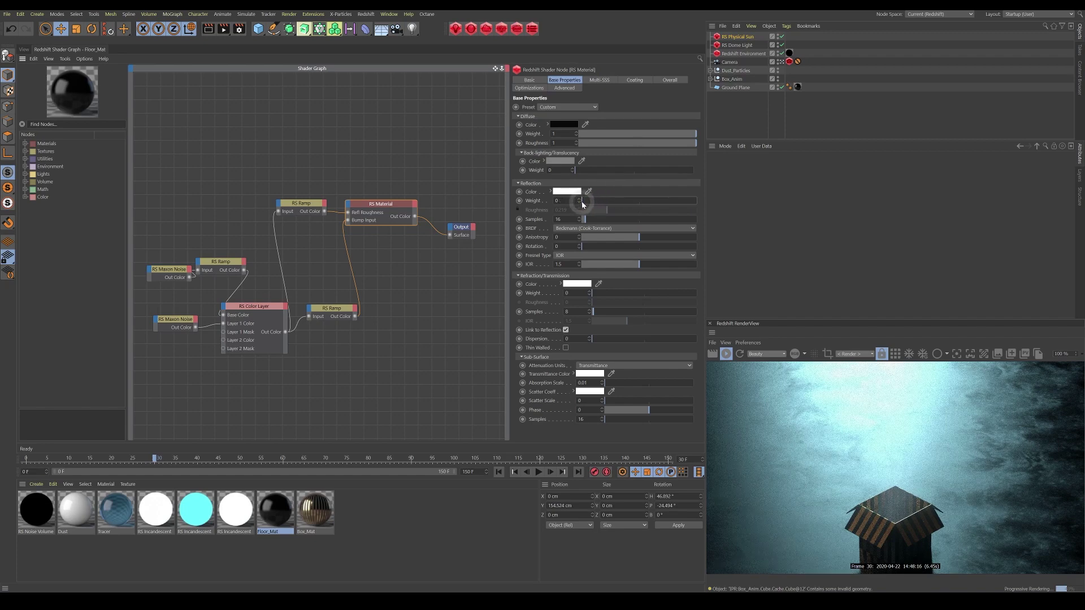
drag(567, 203, 563, 201)
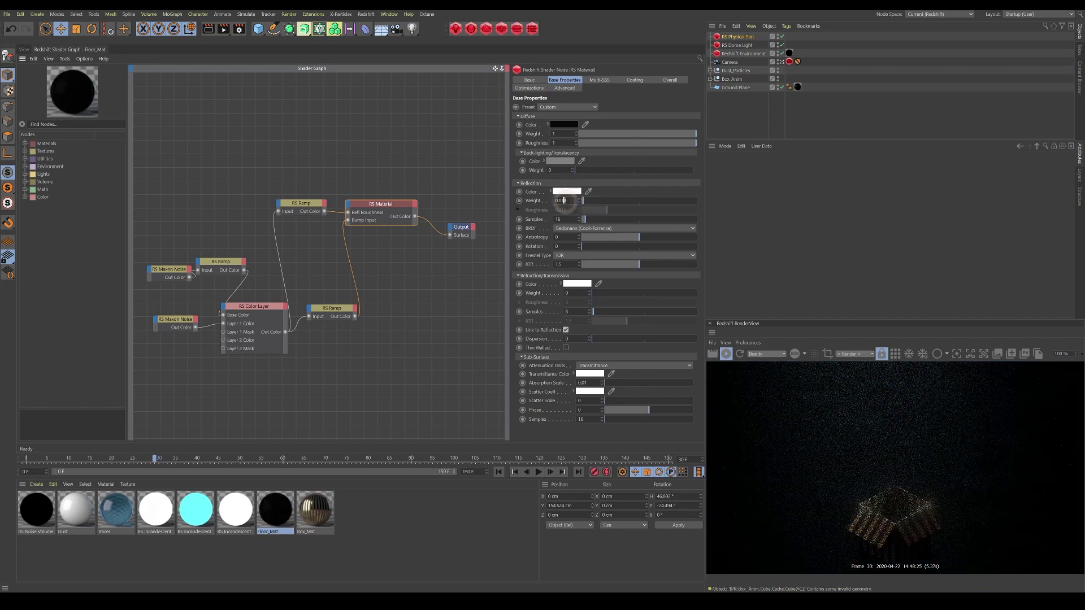
text(6)
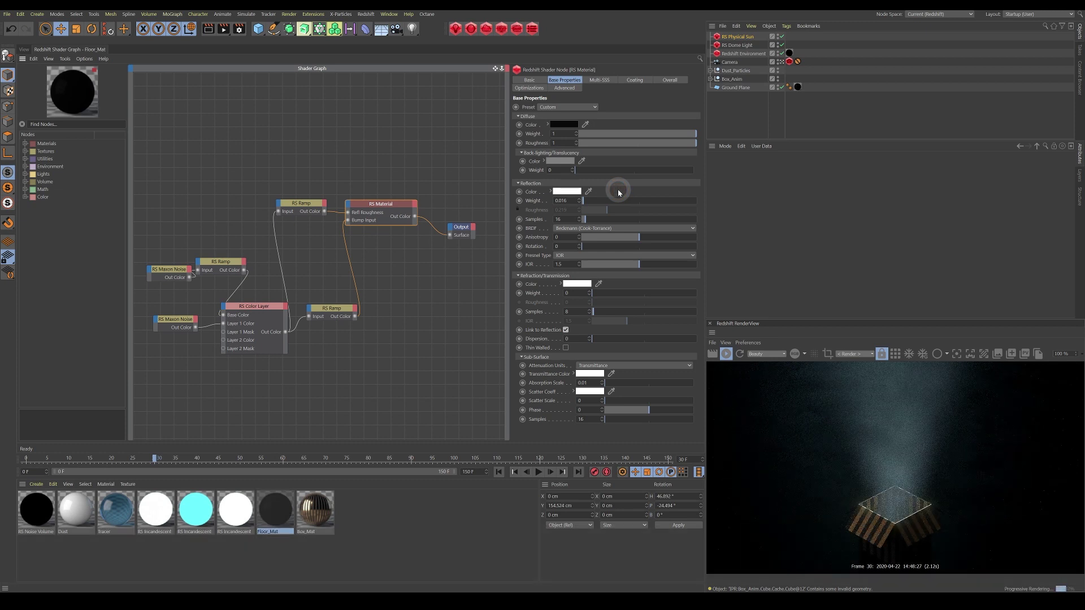
click(24, 49)
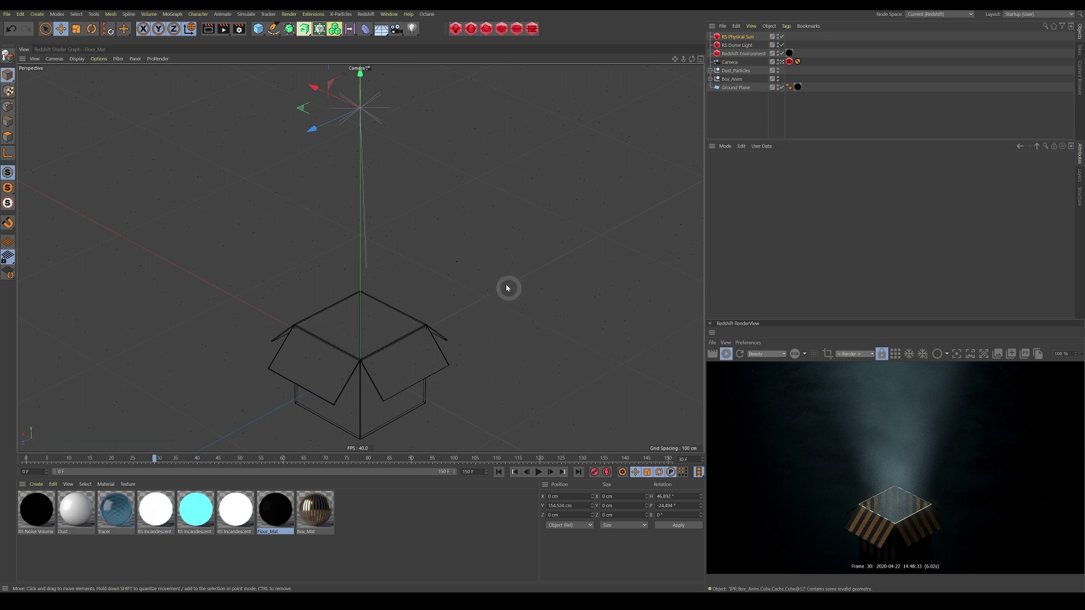
Step: Add a standard particle emitter at the scene origin and rotate its pitch to 90° so it emits upwards
click(246, 13)
mouse_move(264, 58)
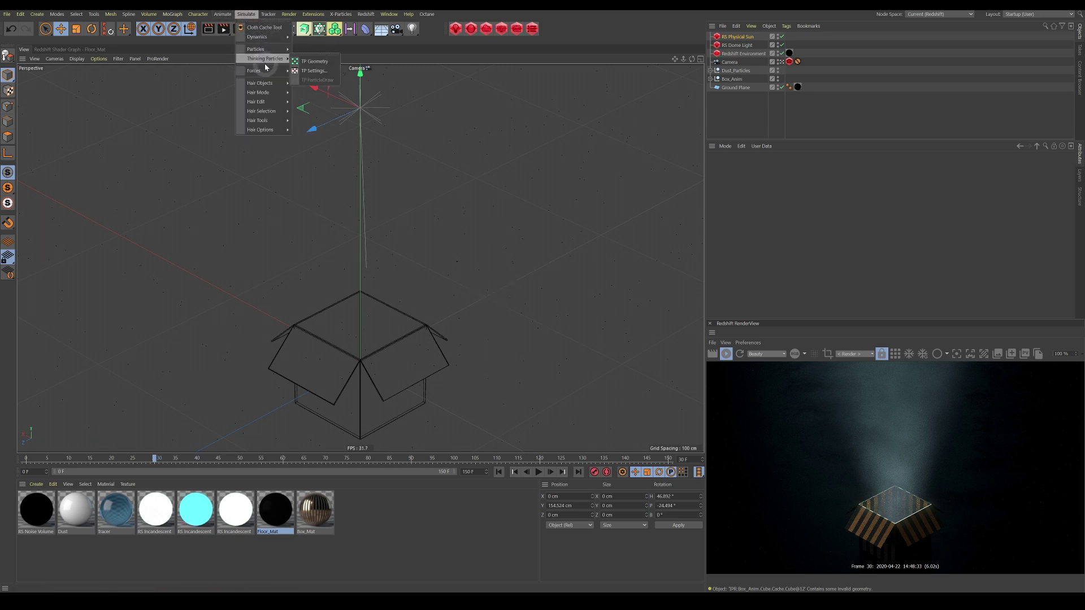
click(310, 50)
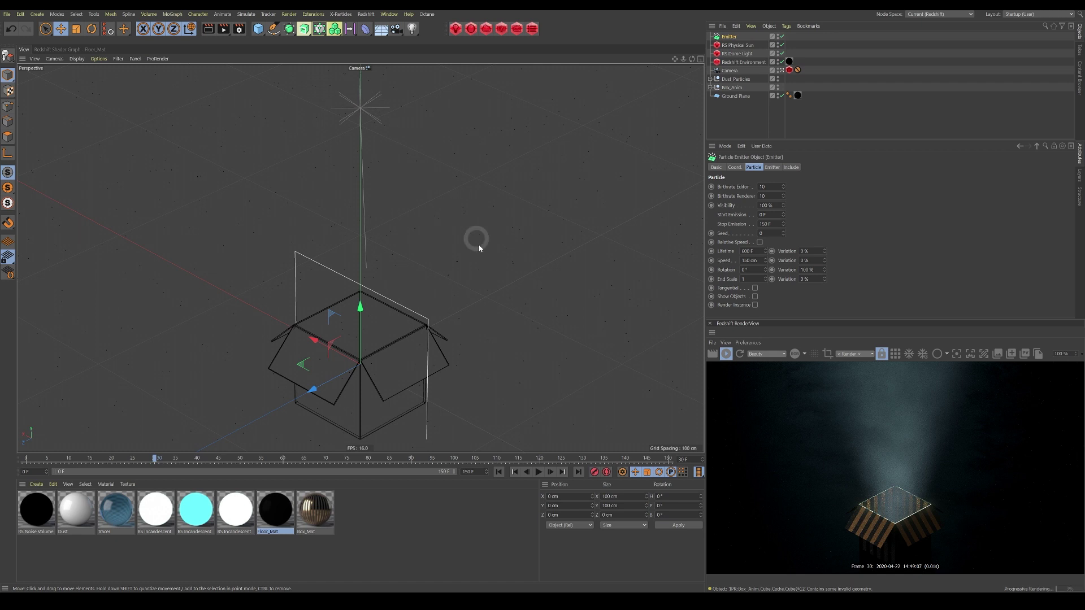
click(91, 29)
shift+drag(338, 355, 378, 334)
Step: Stop the live render, play the animation from frame 0 to check the particle emission, and rewind to the start
click(499, 471)
click(727, 354)
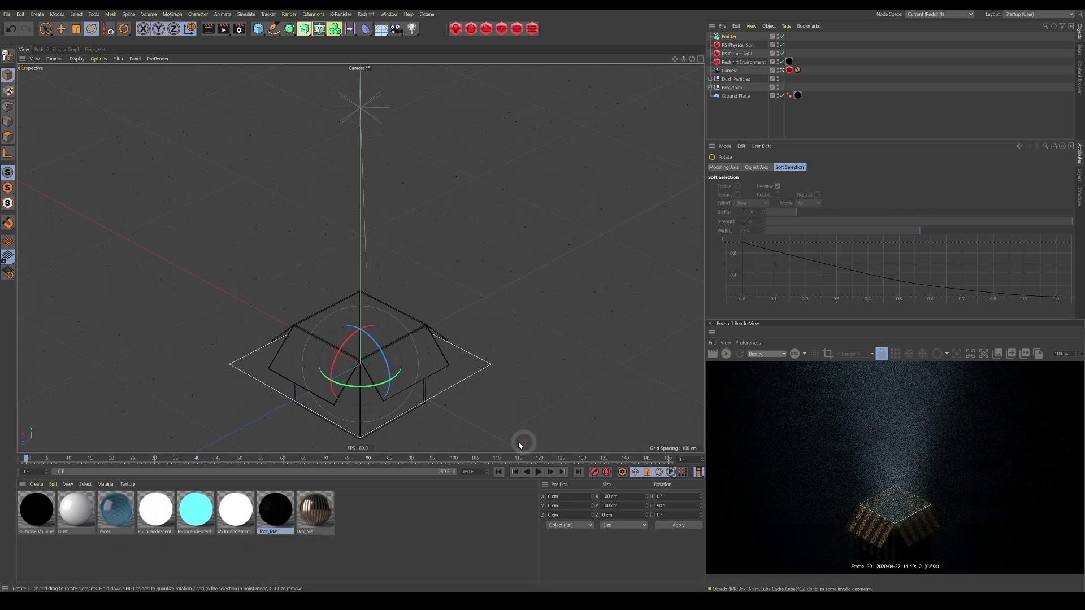
click(538, 472)
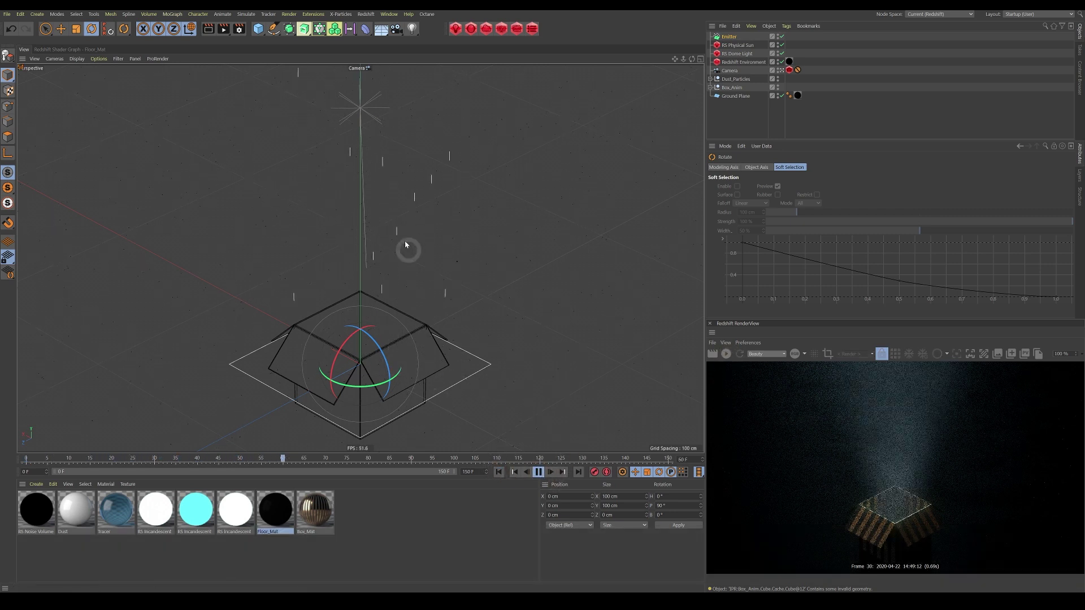
click(538, 472)
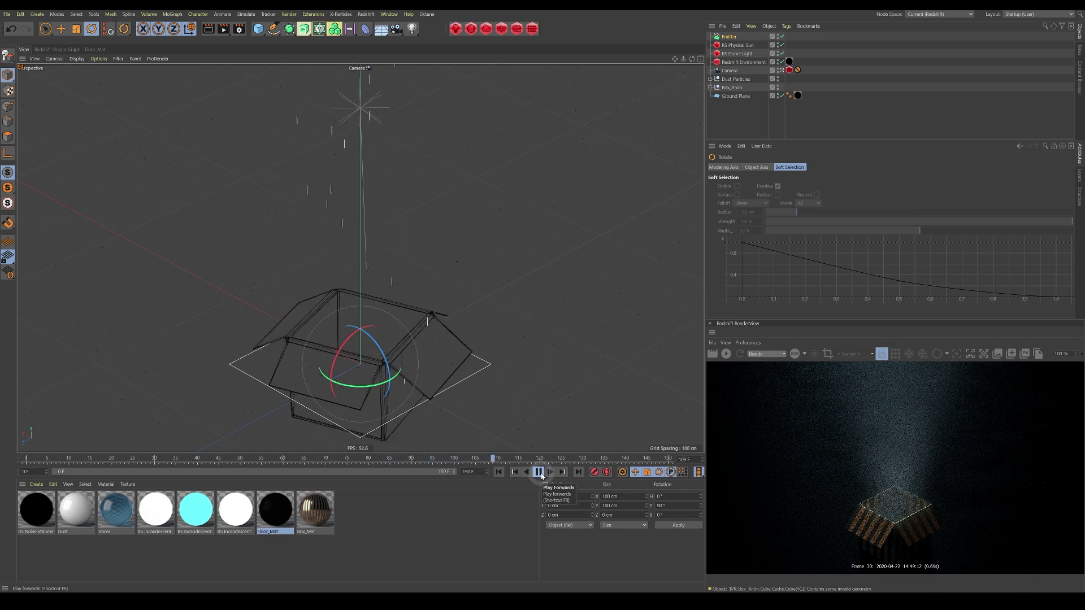
click(499, 471)
Step: Set the emitter's X-Size and Y-Size to 40 cm each
click(729, 37)
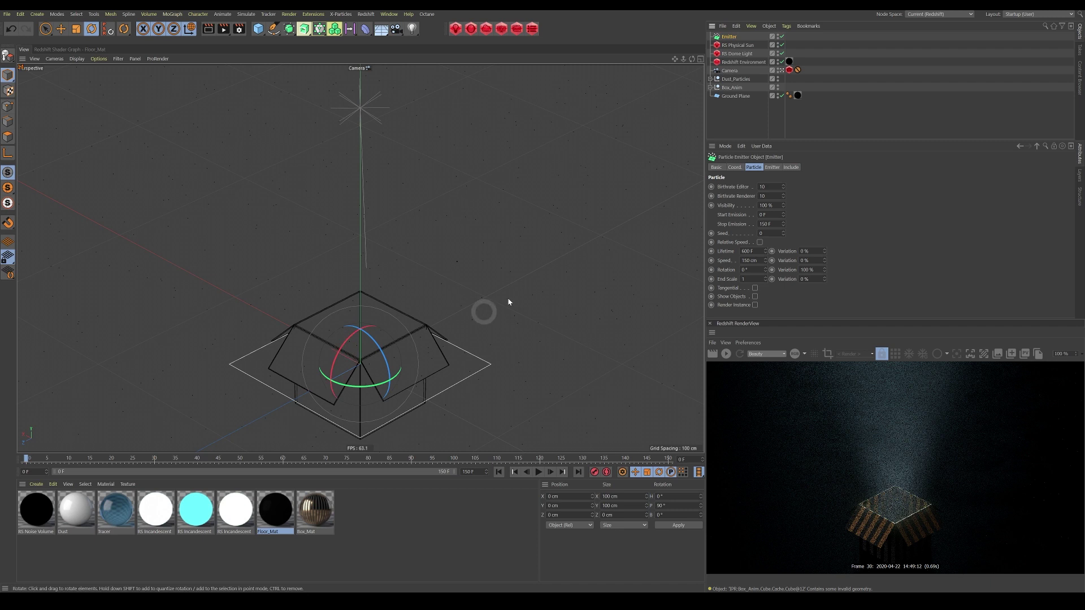
click(772, 168)
click(766, 195)
text(40)
key(Tab)
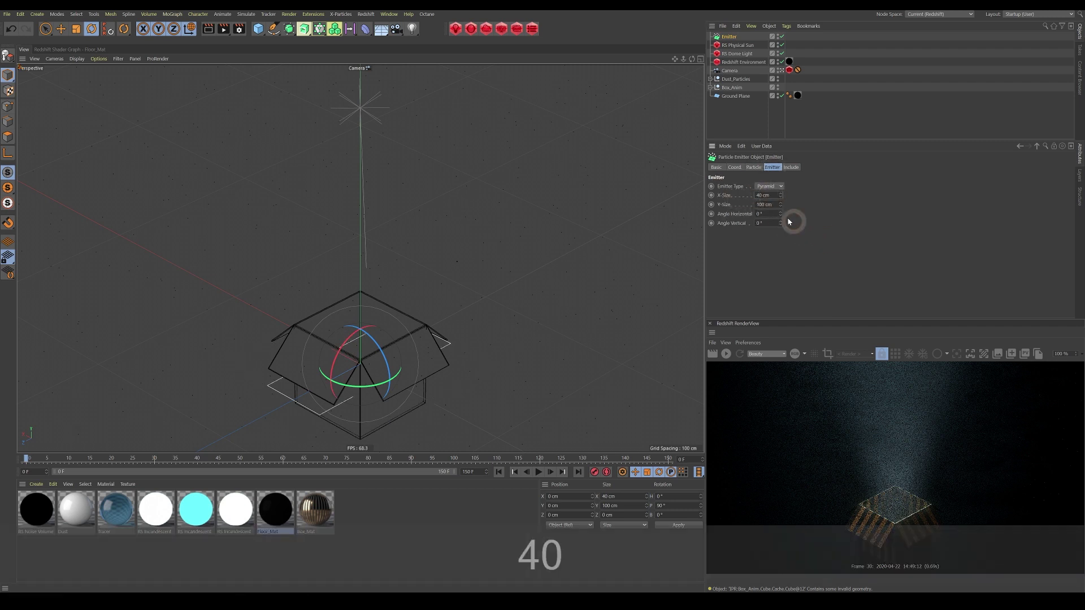
text(40)
click(841, 259)
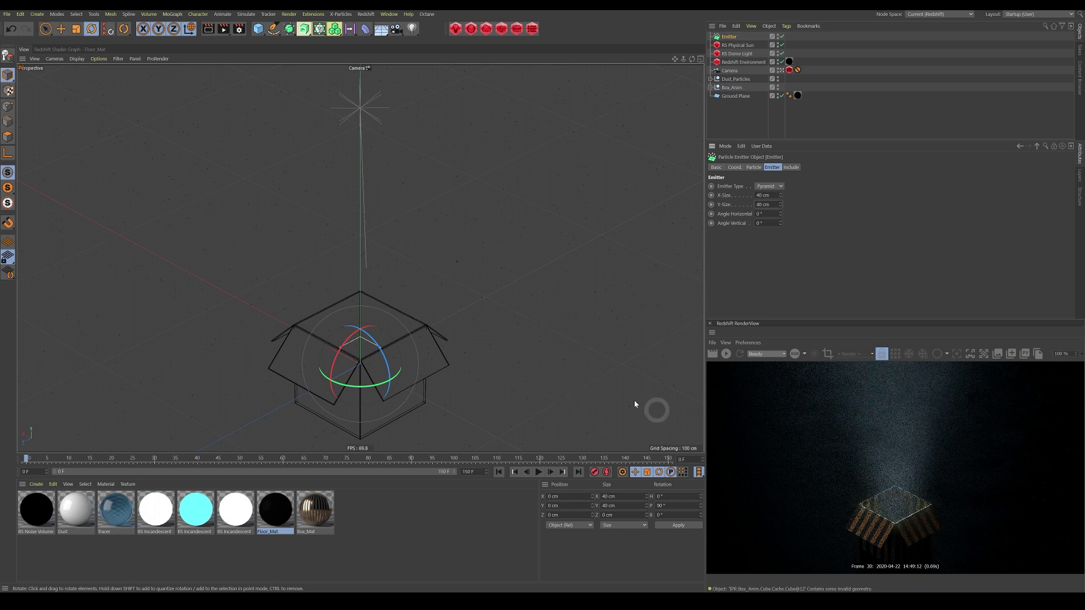
Step: In the front view, lower the emitter to the bottom of the box at about Y -23.8 cm, and return to the perspective view
middle_click(526, 261)
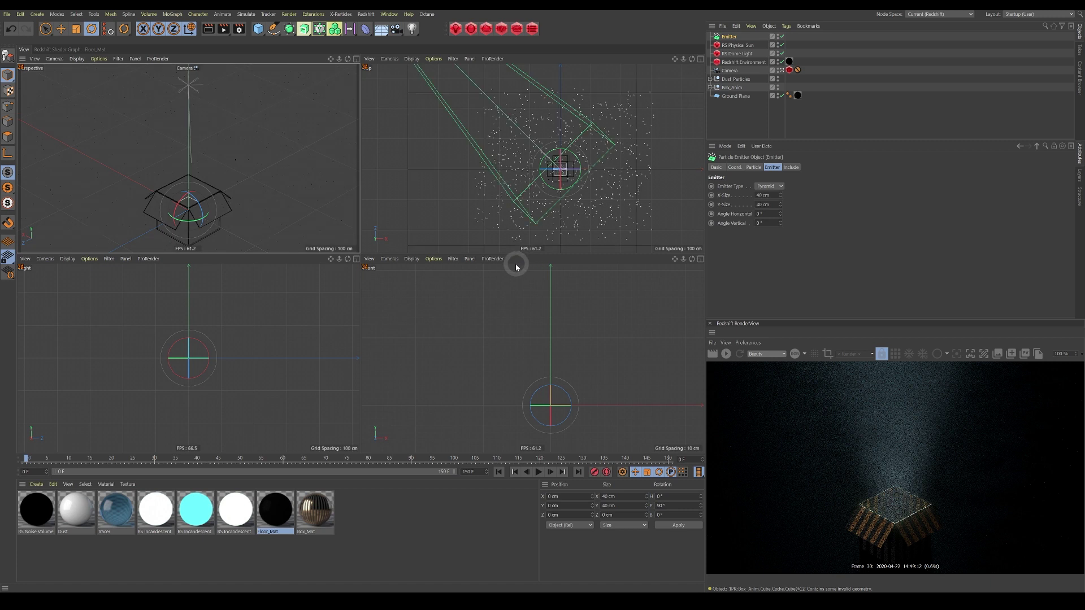
middle_click(534, 358)
alt+right_drag(405, 311, 434, 311)
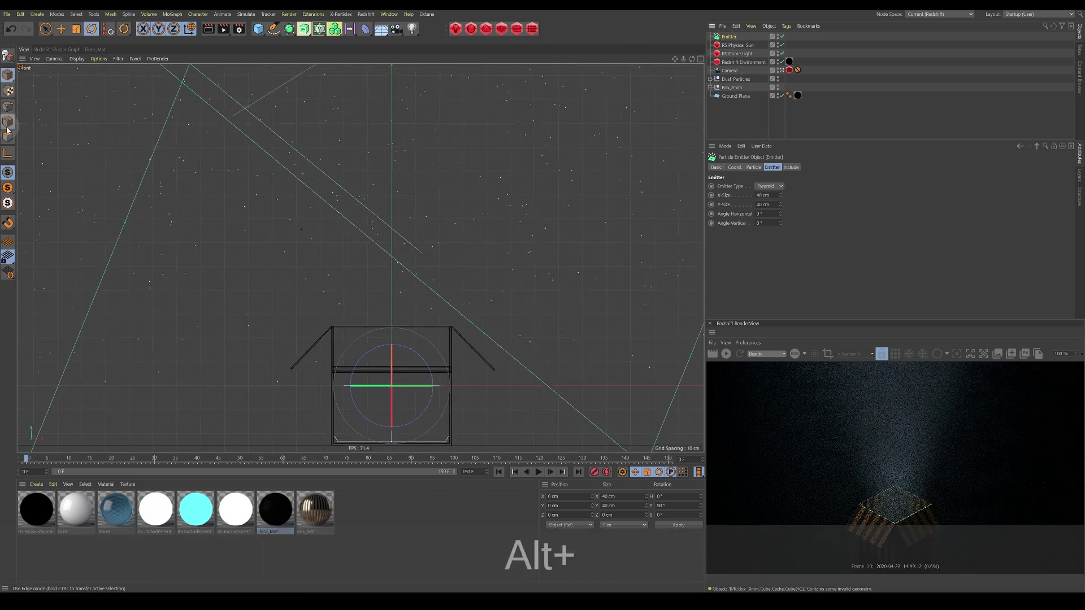
click(61, 29)
drag(392, 317, 392, 373)
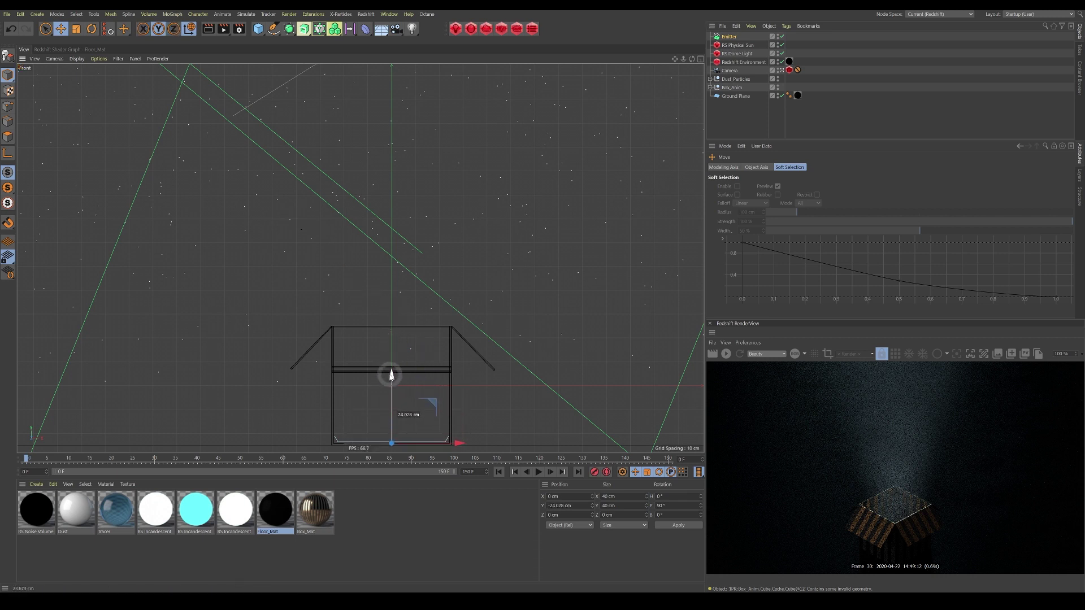
drag(391, 372, 391, 373)
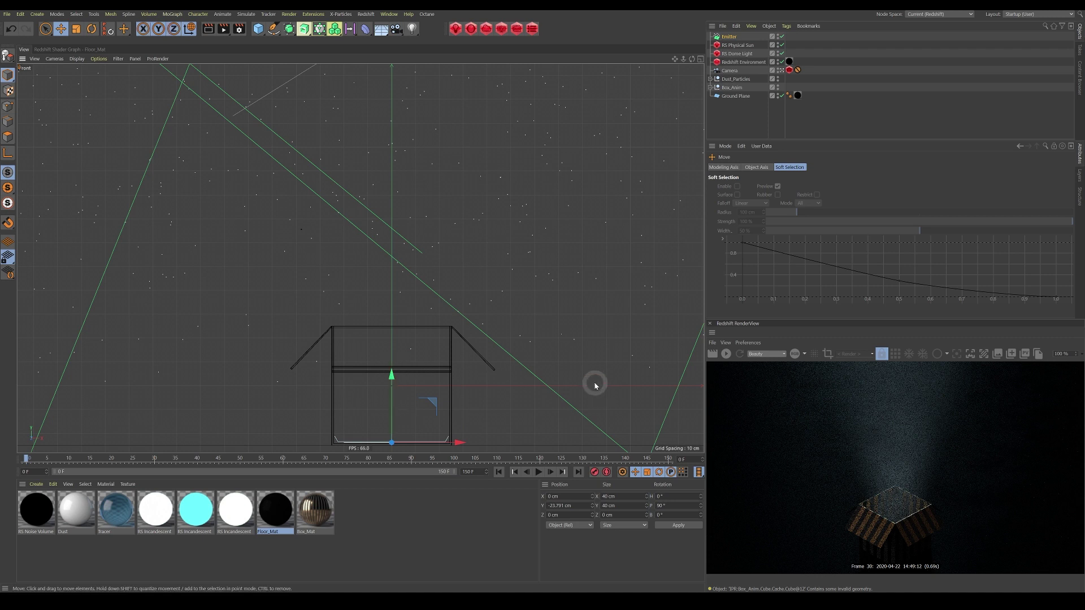
middle_click(354, 258)
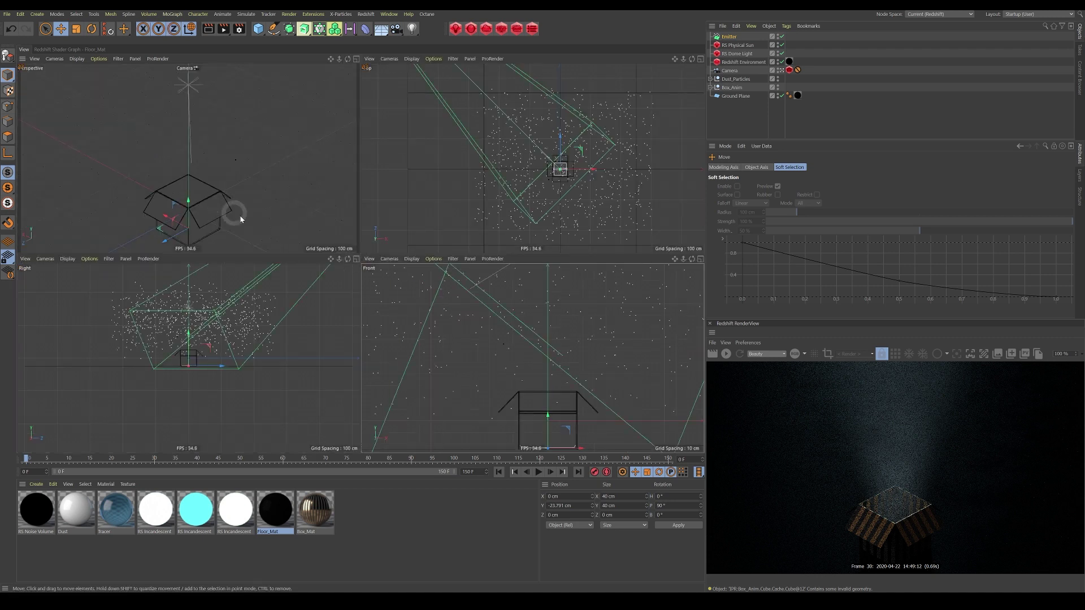
middle_click(233, 198)
click(783, 71)
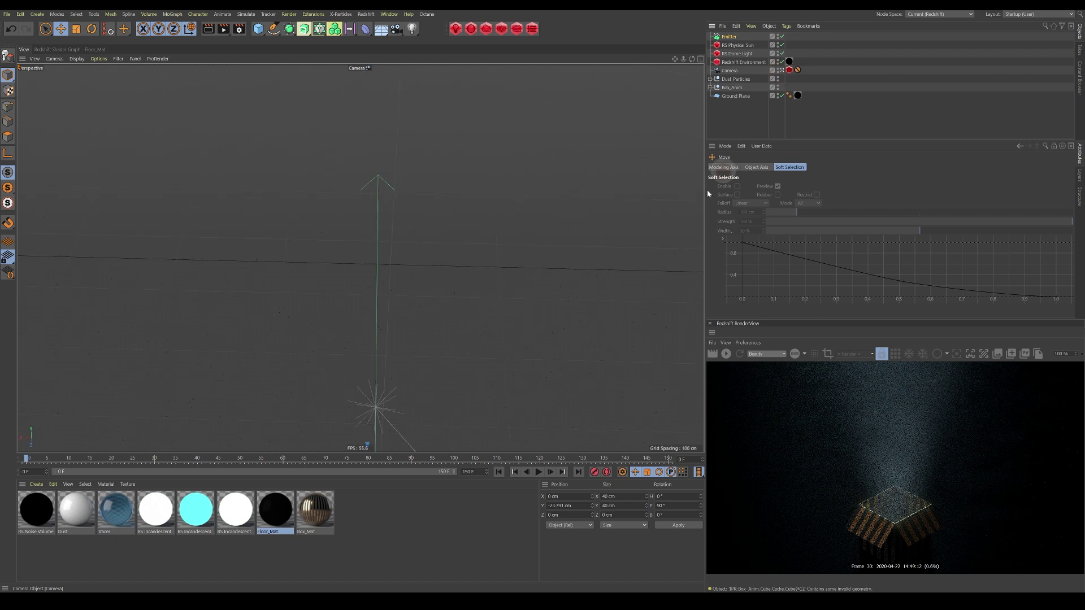
Step: Play the animation from a wider view of the box to check the particle emission, and rewind to the start
alt+drag(367, 249, 320, 310)
alt+right_drag(337, 307, 465, 295)
alt+drag(469, 293, 487, 378)
click(537, 473)
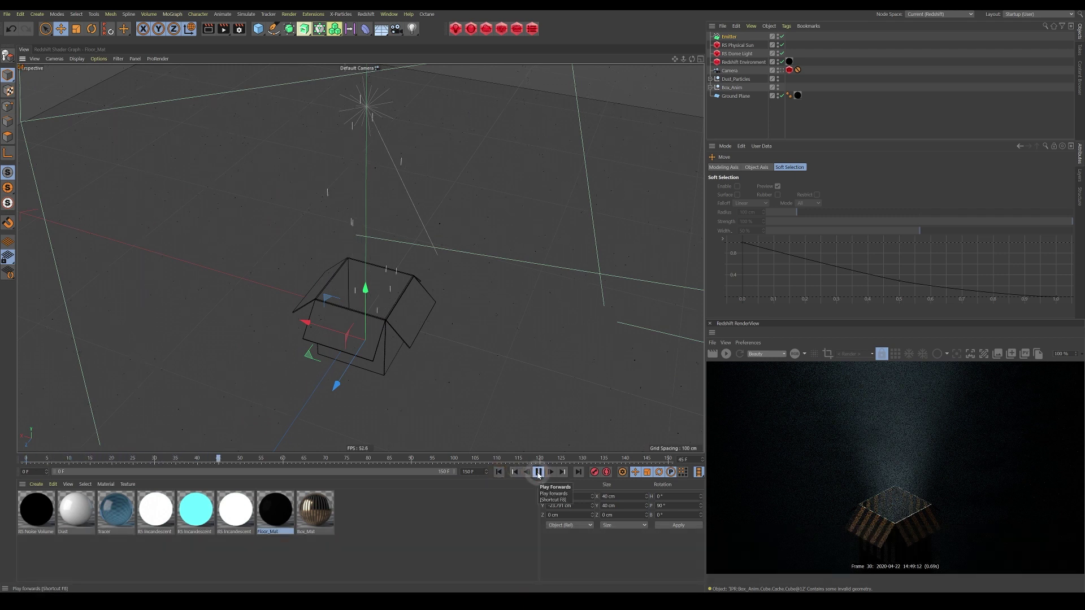
click(538, 473)
click(536, 407)
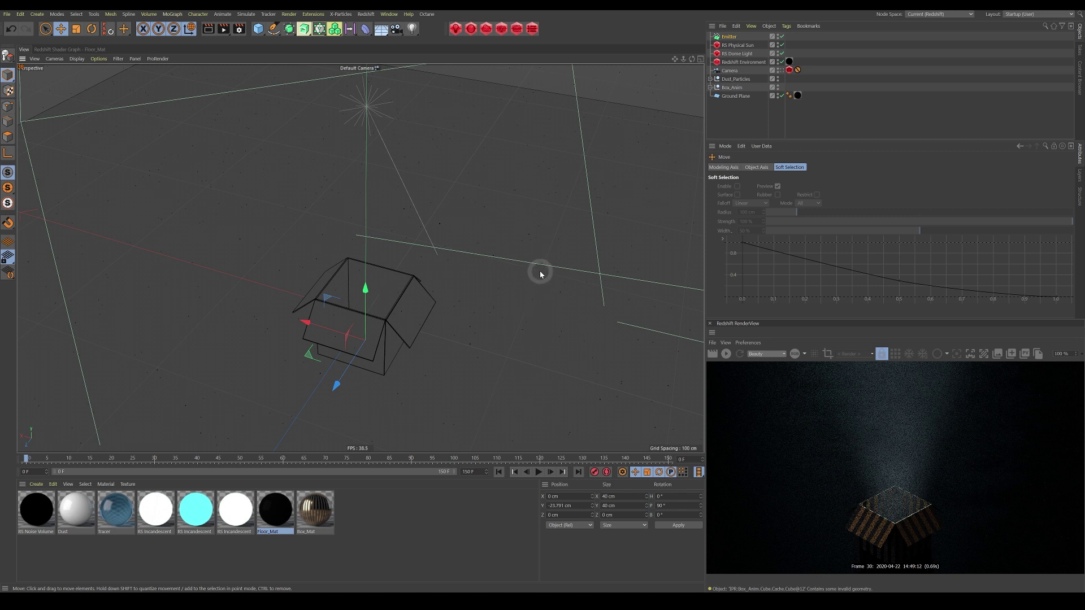
Step: Set the emitter's Birthrate Editor and Birthrate Renderer to 500 and keyframe both at frame 0
click(730, 37)
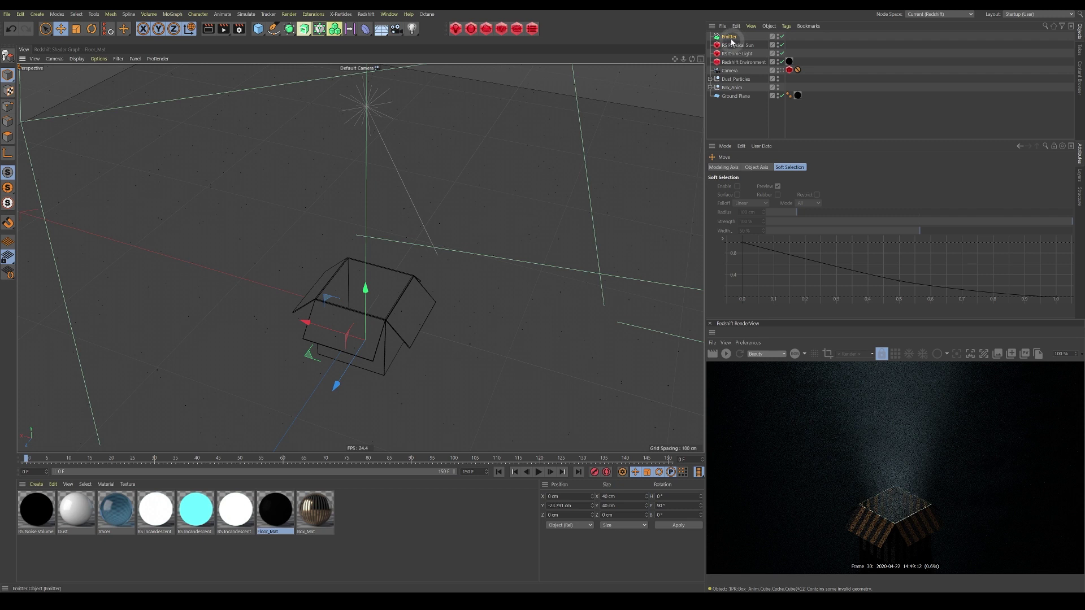
click(805, 196)
click(753, 168)
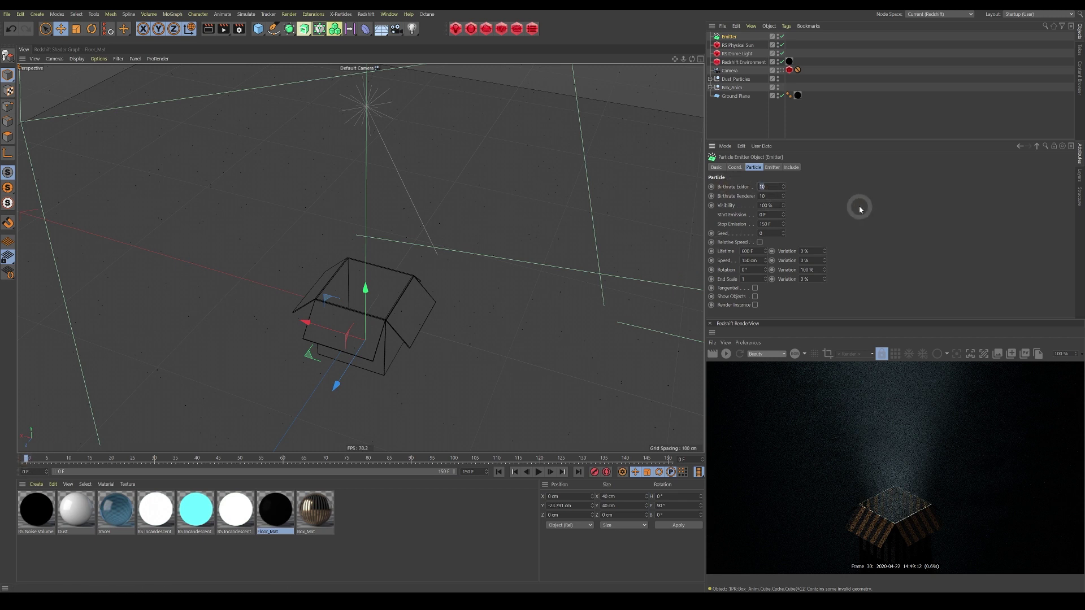
text(100)
click(776, 197)
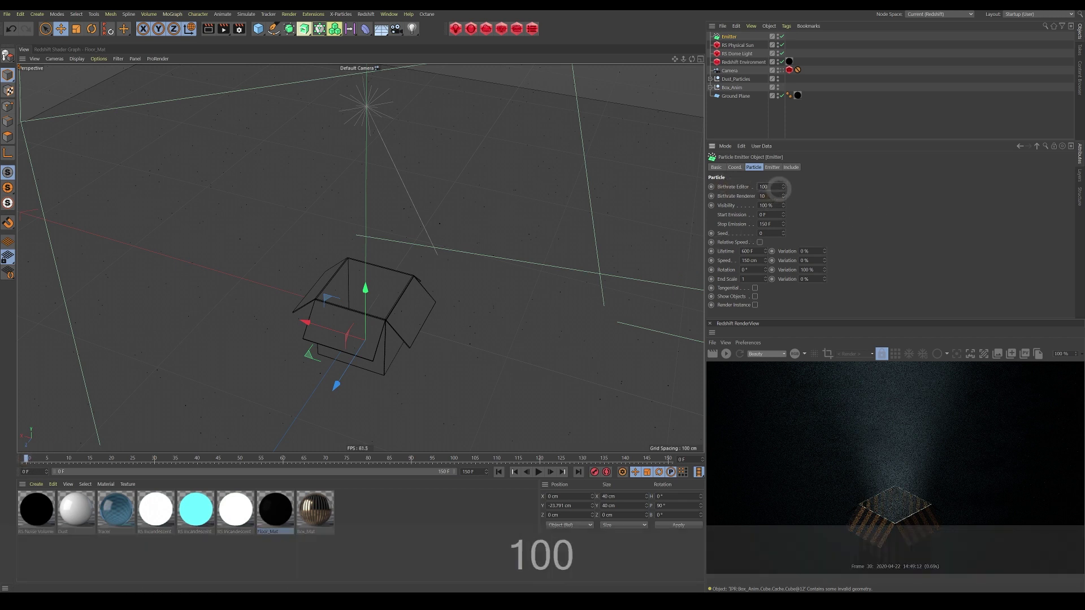
text(500)
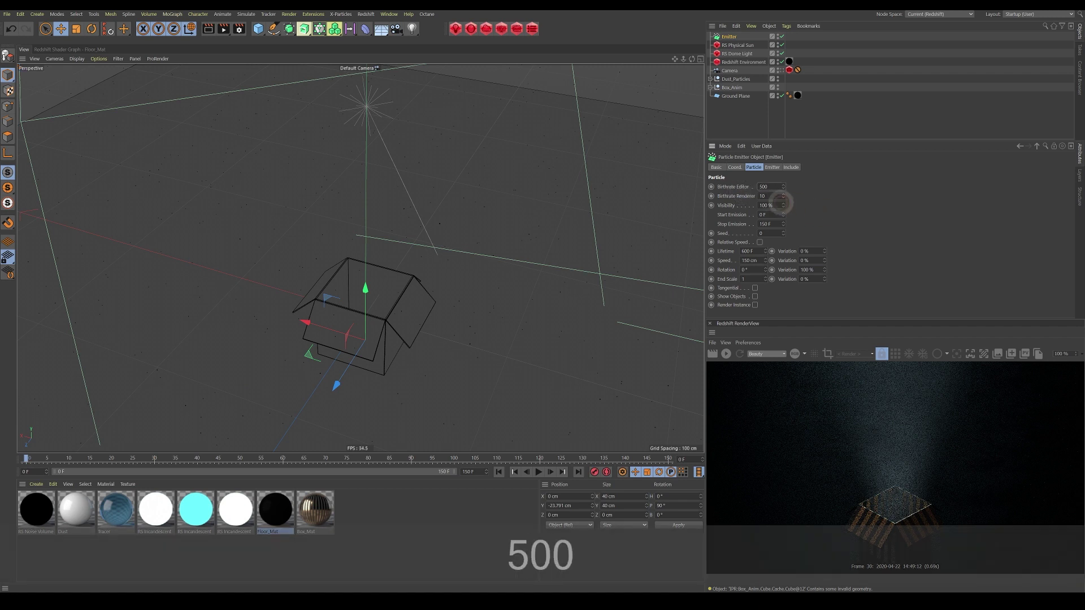
text(500)
click(835, 209)
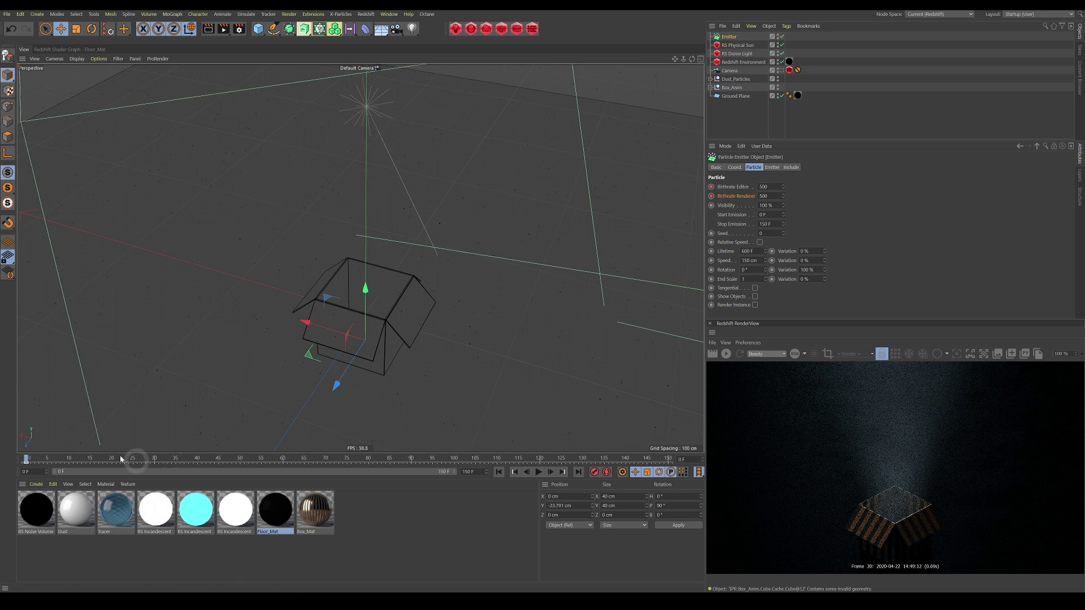
Step: At frame 25, set the emitter's editor and renderer birthrates to 1000 and keyframe both
drag(29, 460, 135, 464)
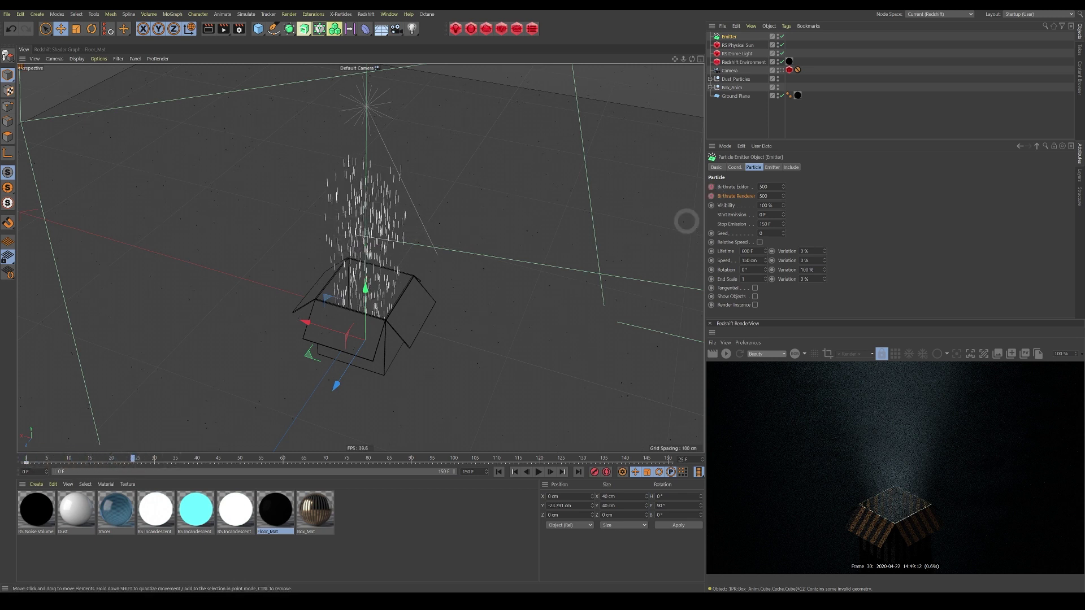
text(1000)
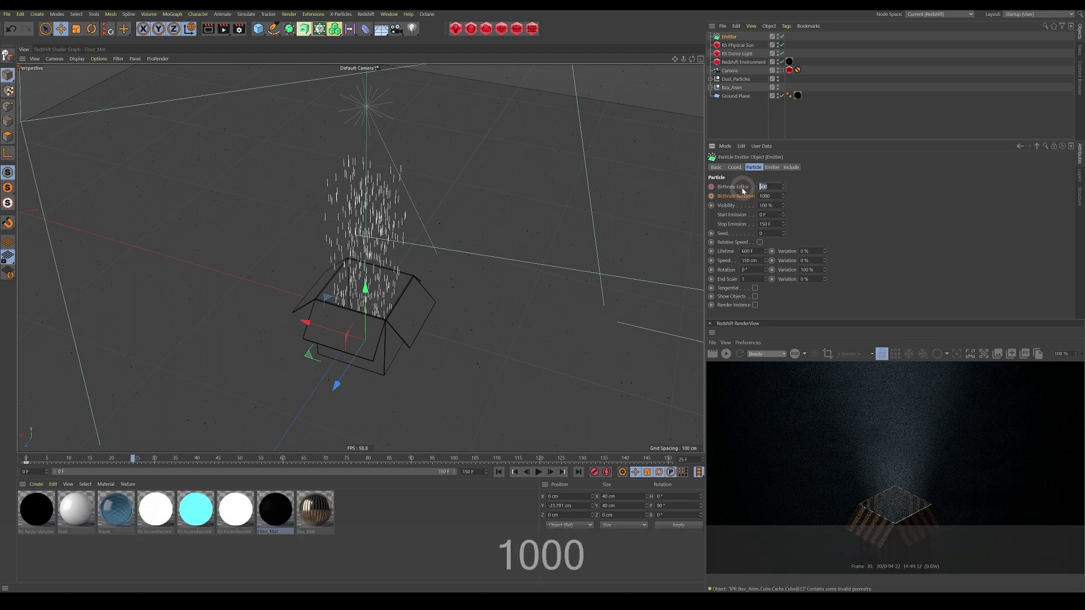
text(1000)
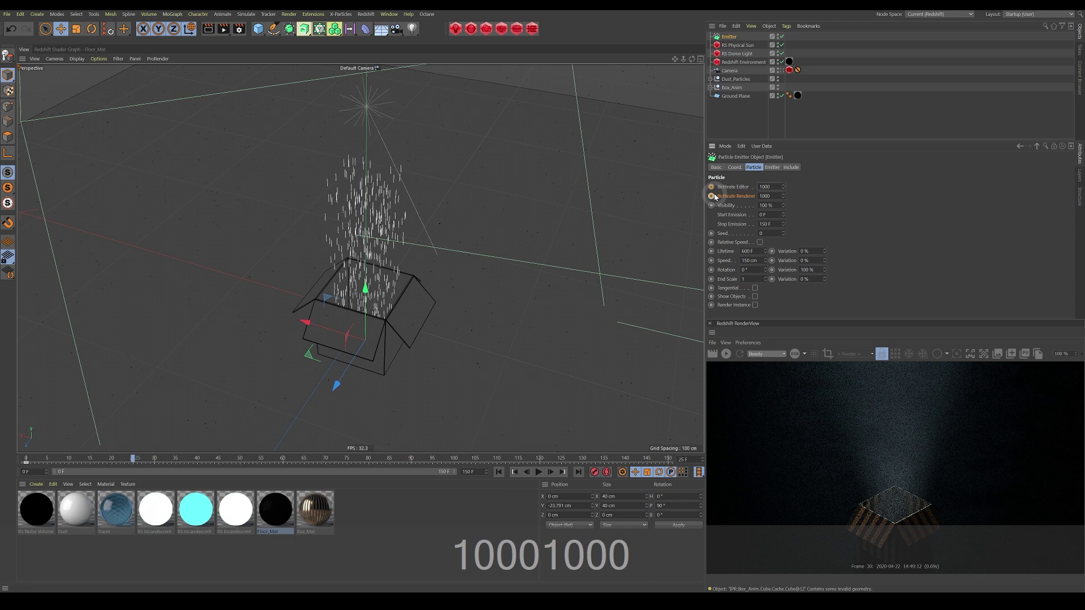
Step: At frame 70, set the emitter's editor and renderer birthrates to 0 and keyframe both
drag(133, 458, 326, 463)
click(798, 216)
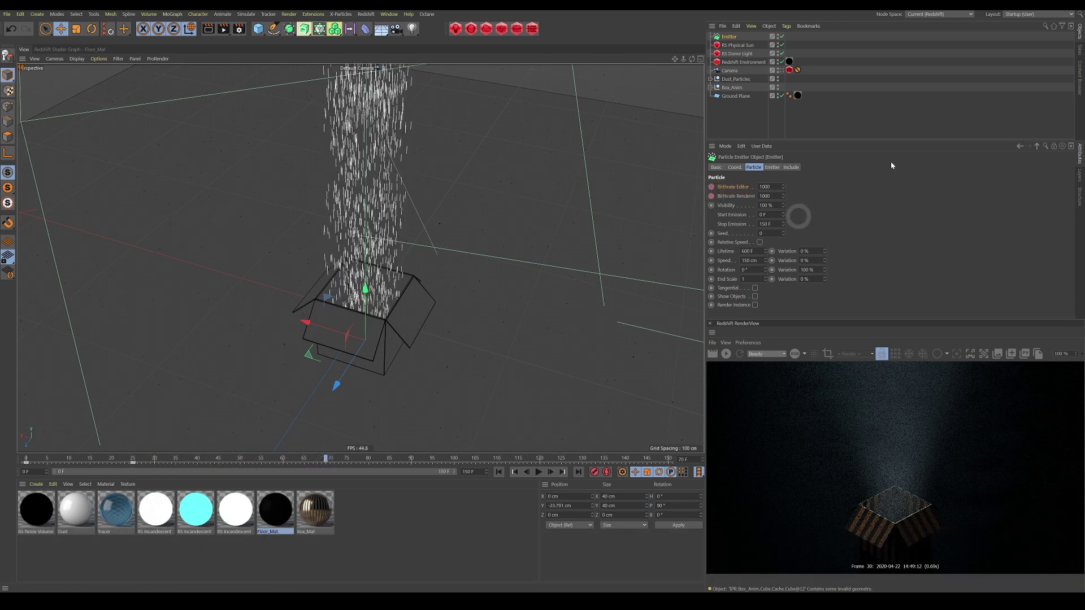
click(766, 187)
text(0)
key(Tab)
text(0)
click(852, 203)
click(712, 188)
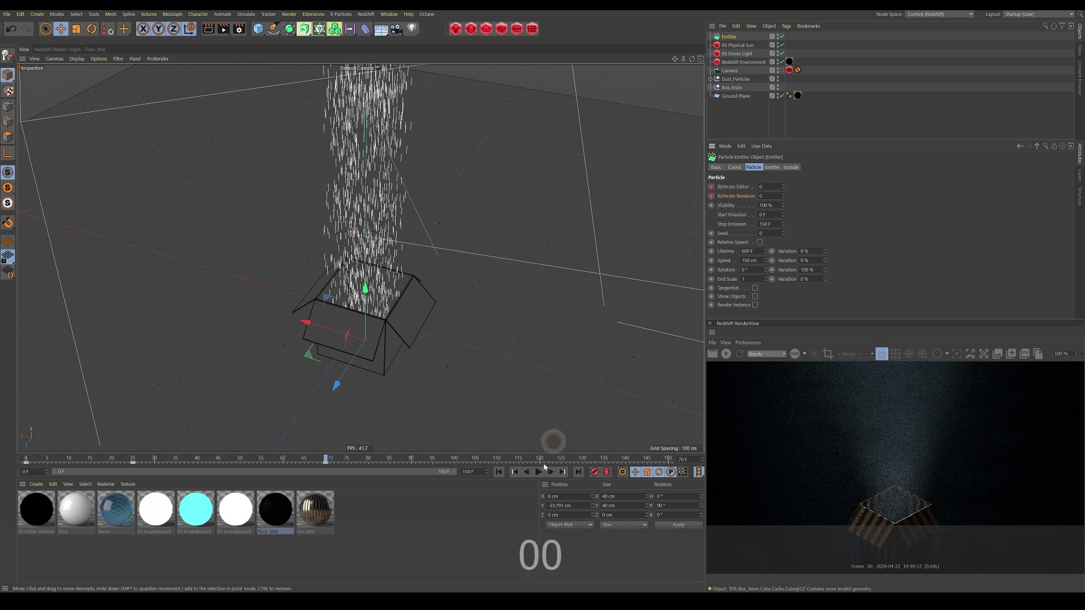
Step: Play the animation from frame 0 to check the keyframed birthrate, and rewind to the start
click(499, 472)
click(539, 472)
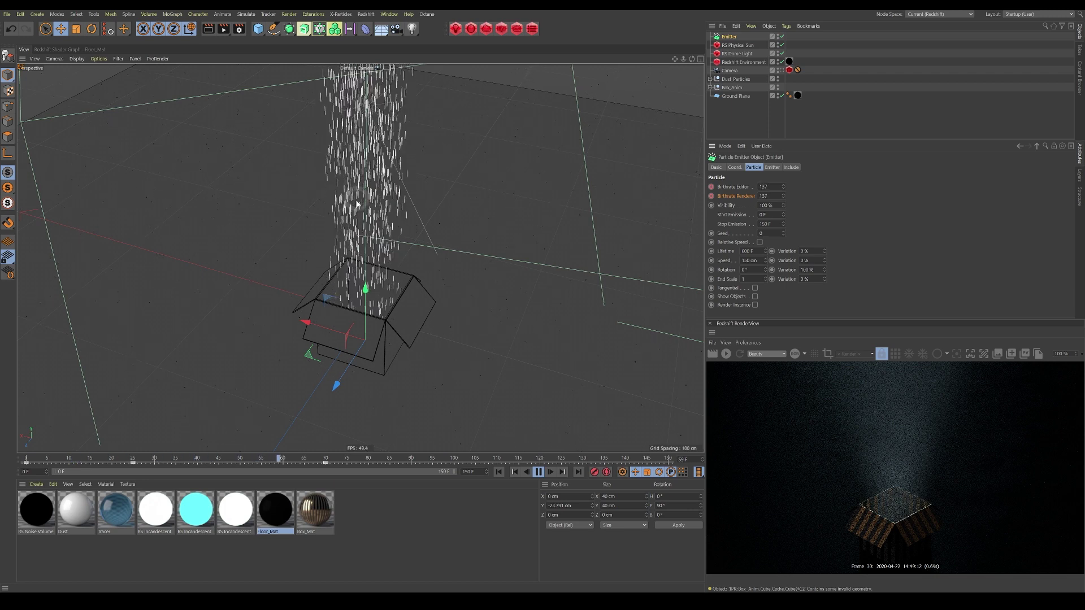
click(538, 473)
click(498, 473)
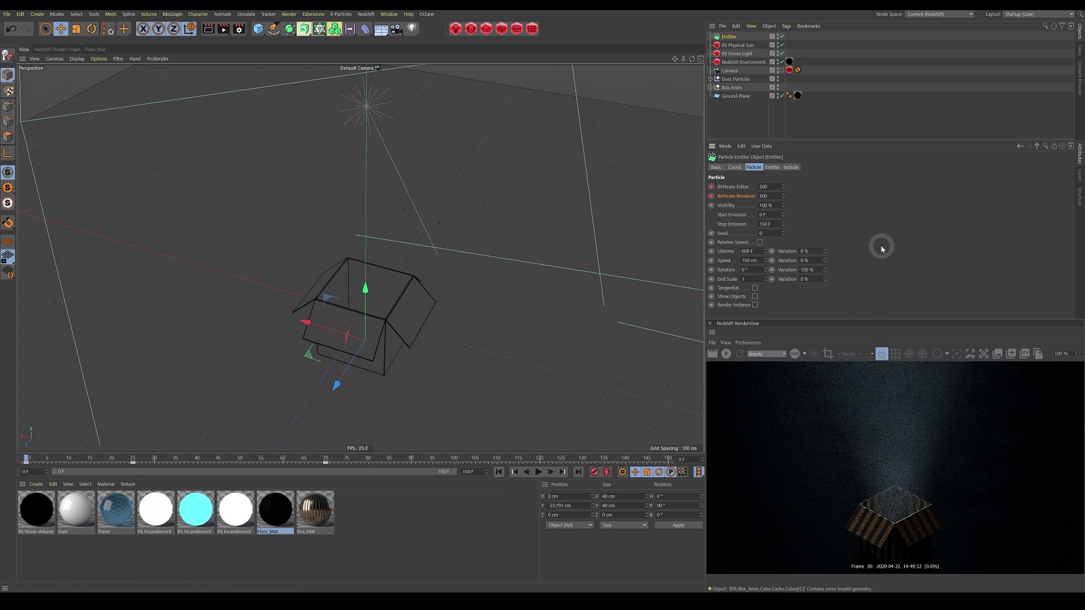
Step: Set the emitter's particle Speed to 100 cm and check the playback through the scene camera
click(746, 261)
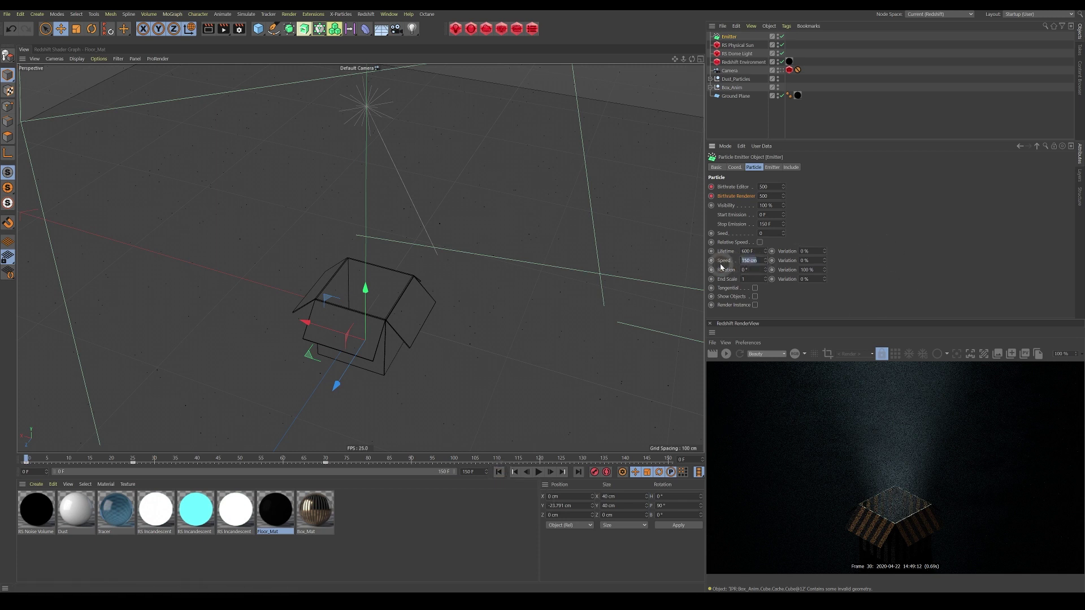
text(100)
key(Return)
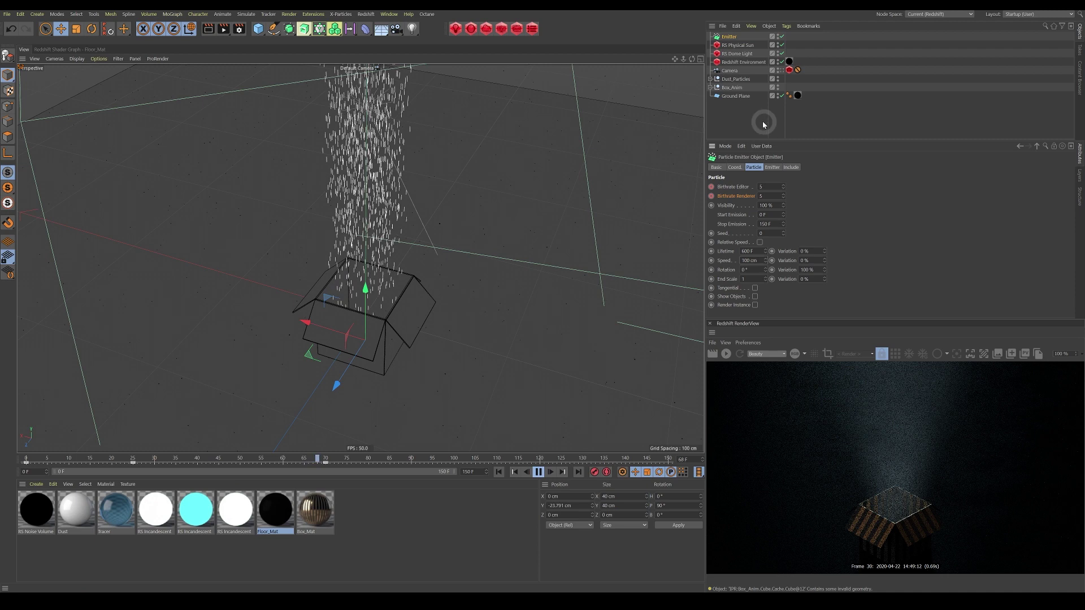
click(782, 70)
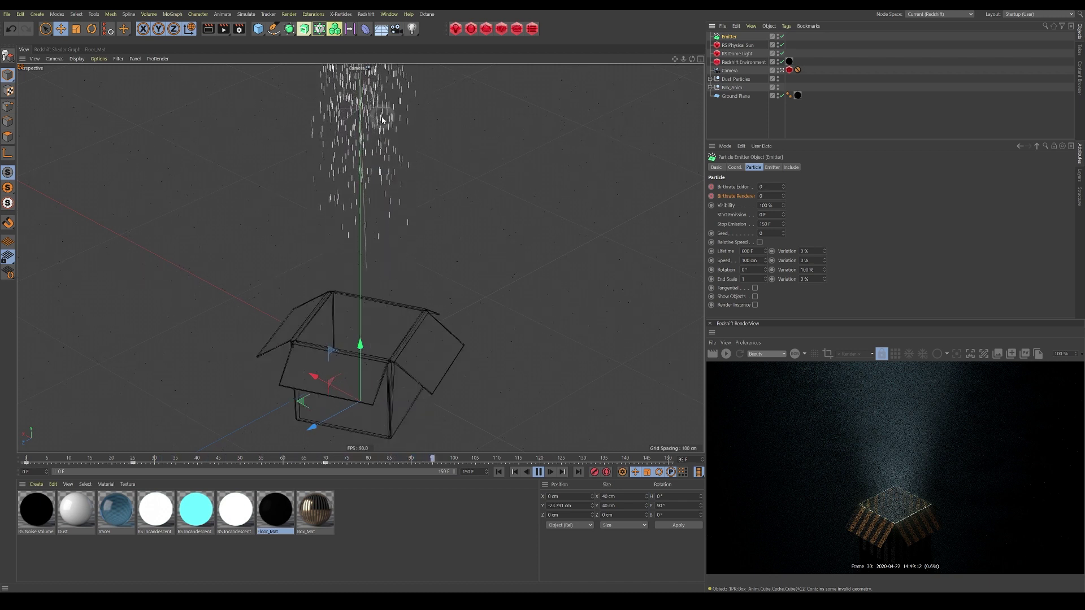
click(538, 472)
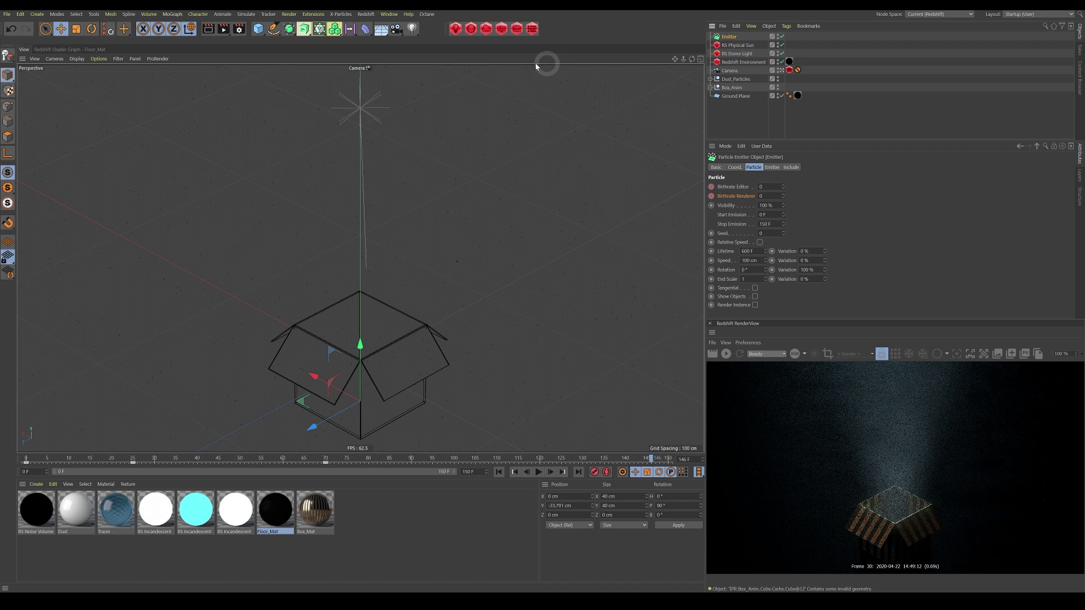
Step: Add a MoGraph Tracer linked to the emitter, play the animation to check the traced paths, and rewind
click(172, 14)
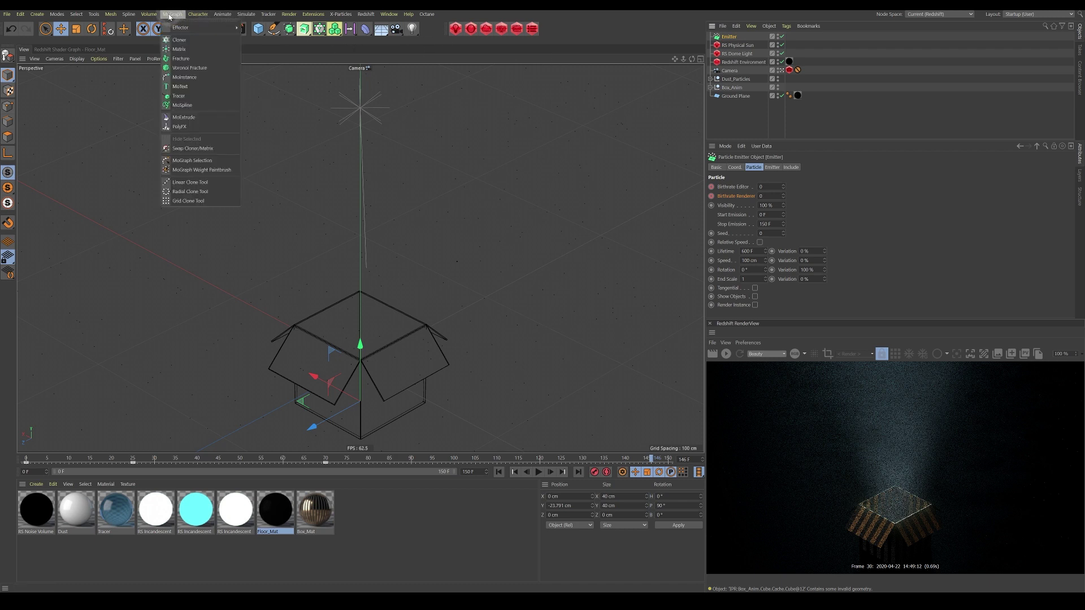
click(179, 96)
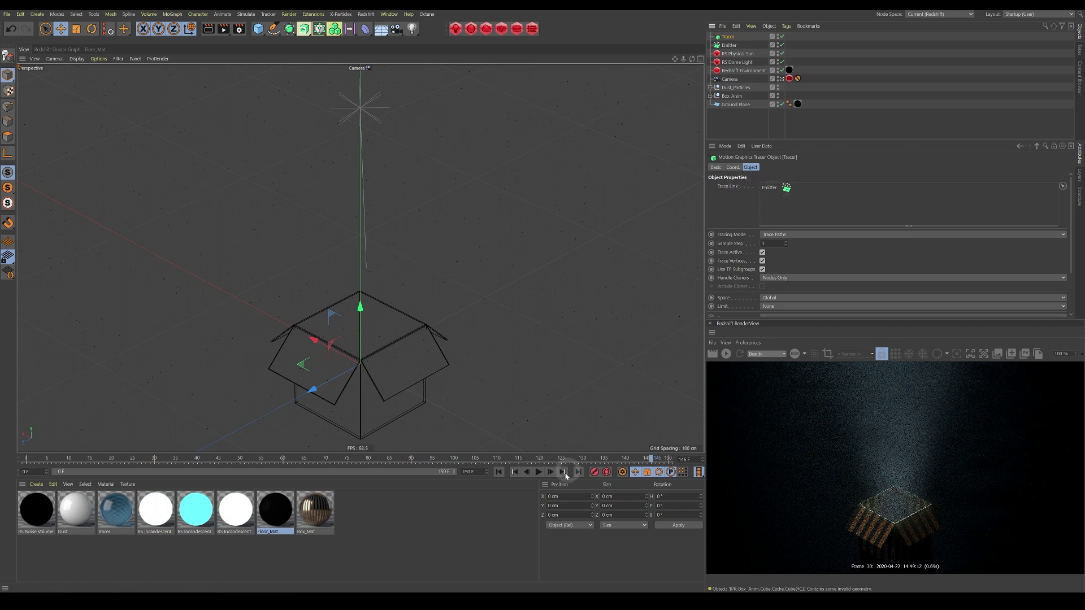
click(514, 473)
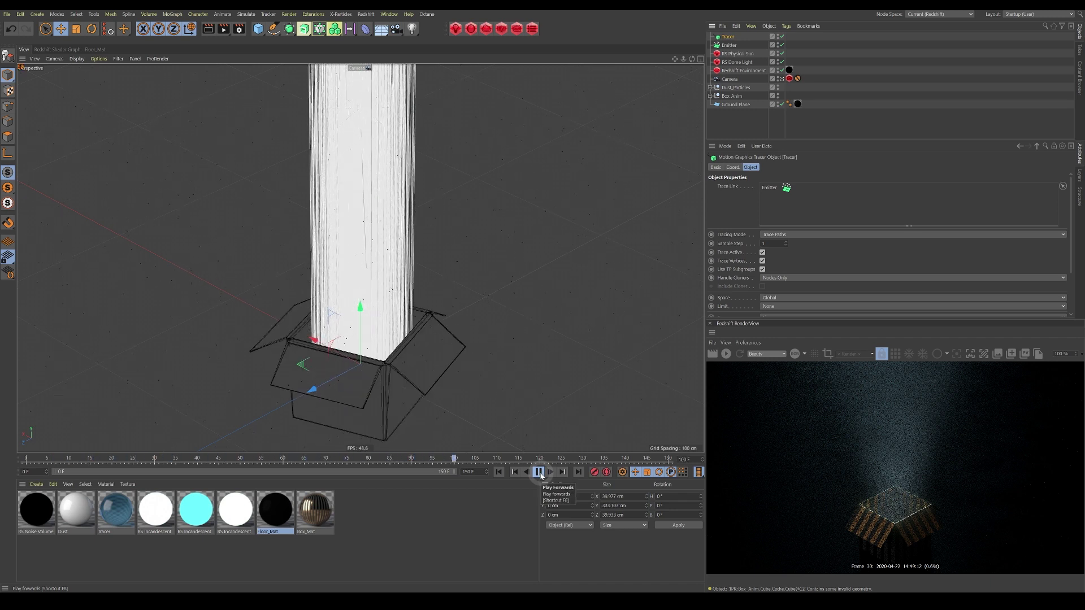
click(540, 473)
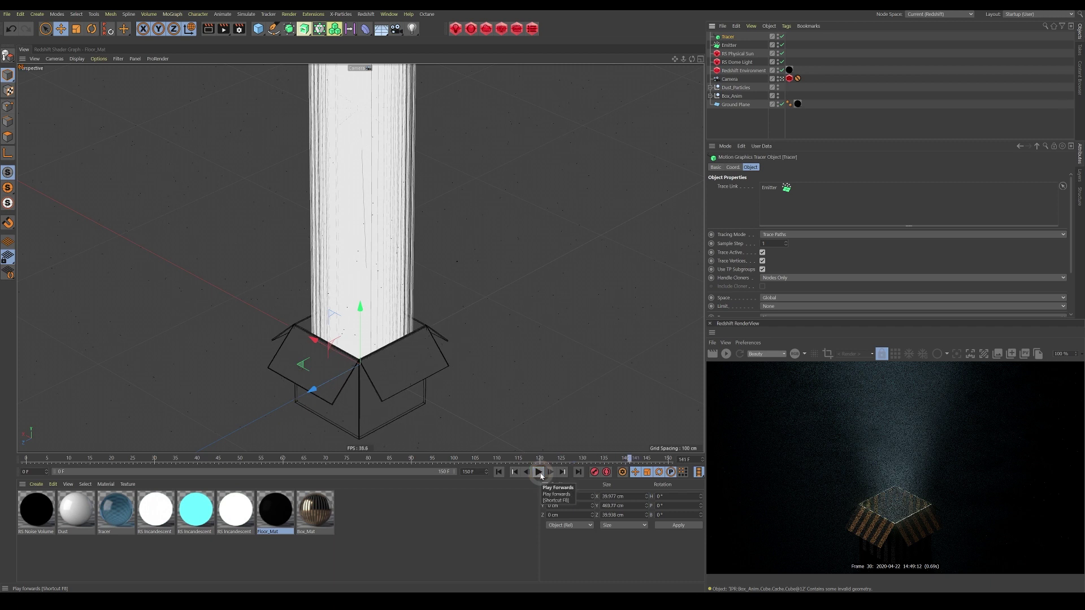
click(499, 472)
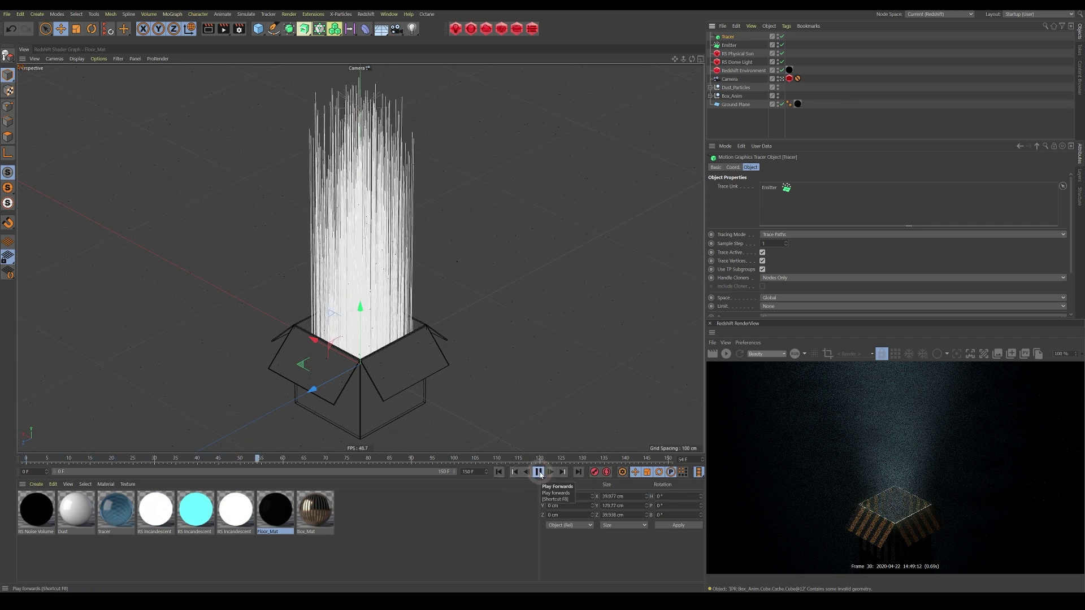
click(538, 471)
click(499, 472)
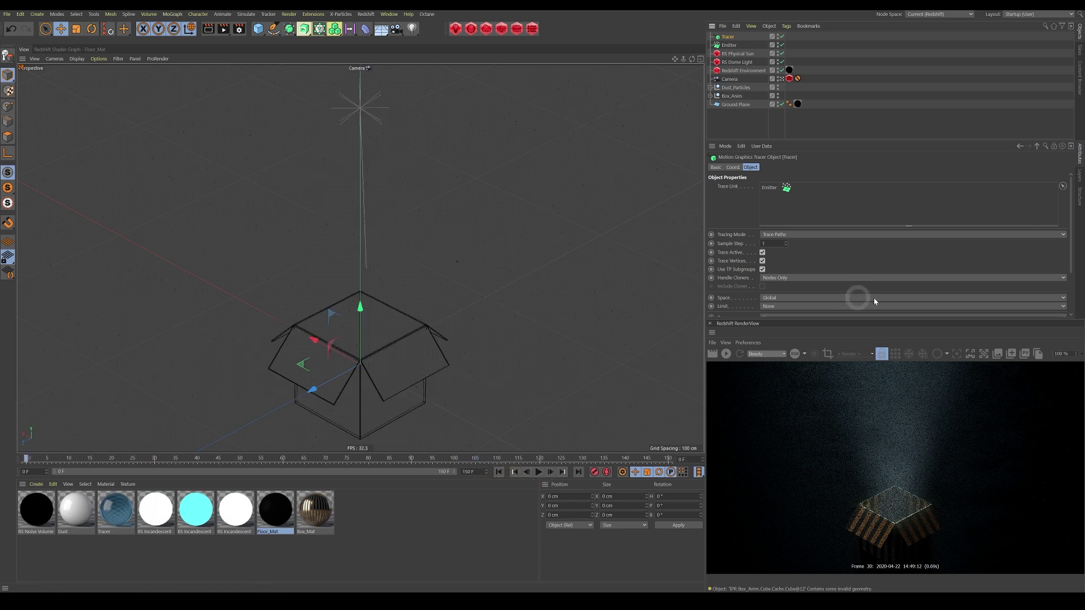
Step: Limit the Tracer's paths with the From End option and an Amount of 10
scroll(1068, 278, down, 3)
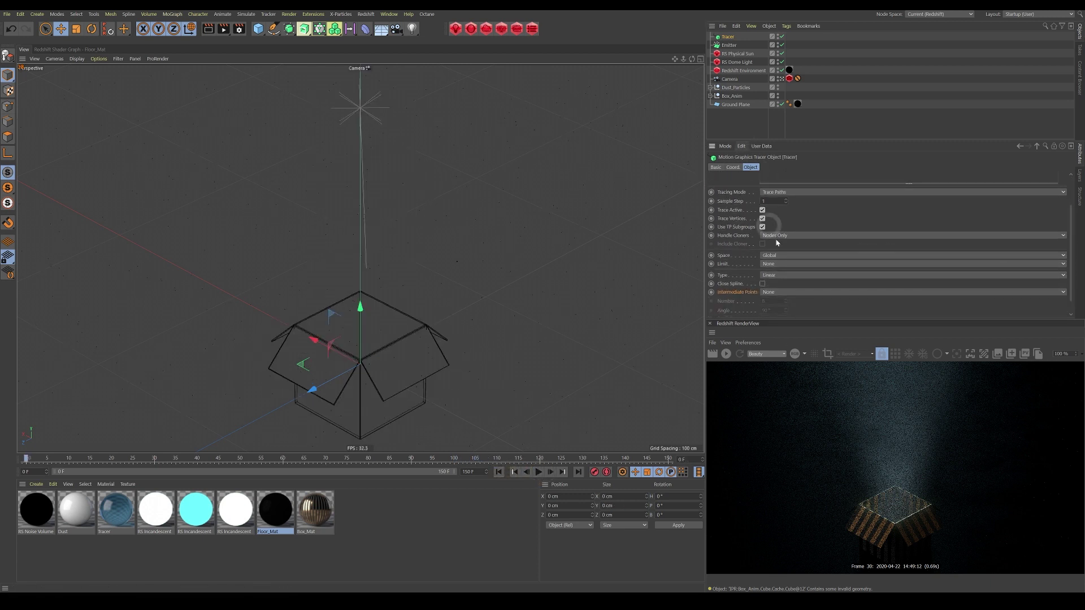
click(780, 264)
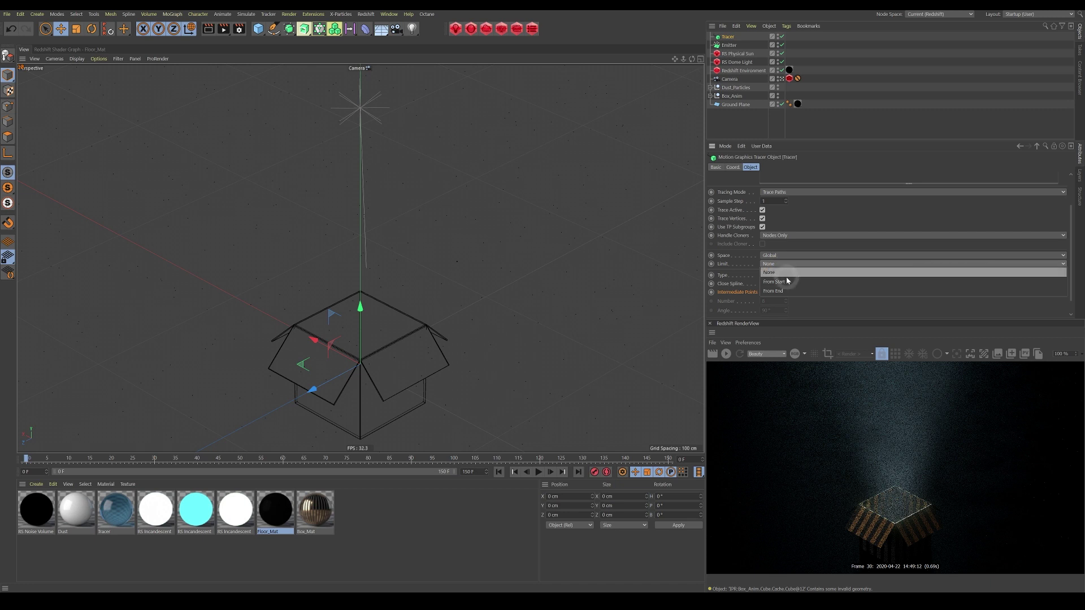
click(783, 288)
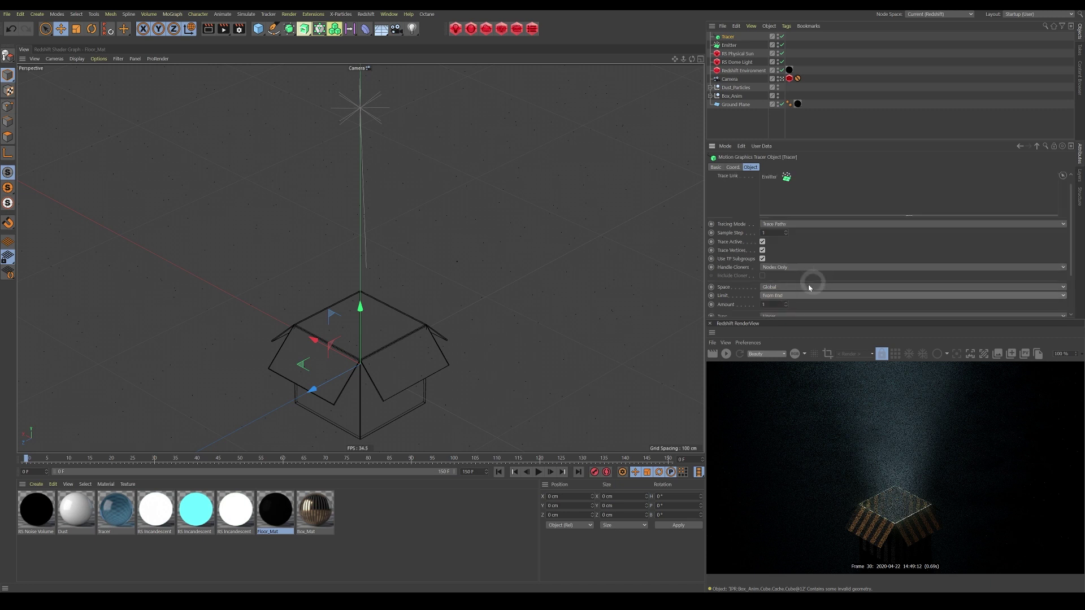
click(770, 304)
text(10)
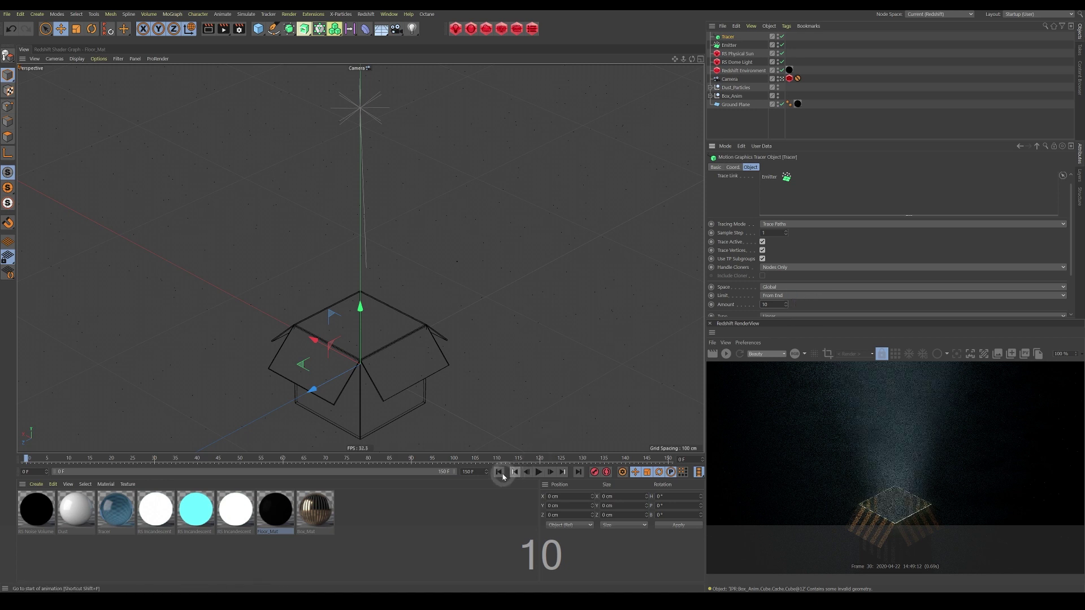
Step: Play the animation to check the shortened particle trails, and rewind to the start
click(540, 474)
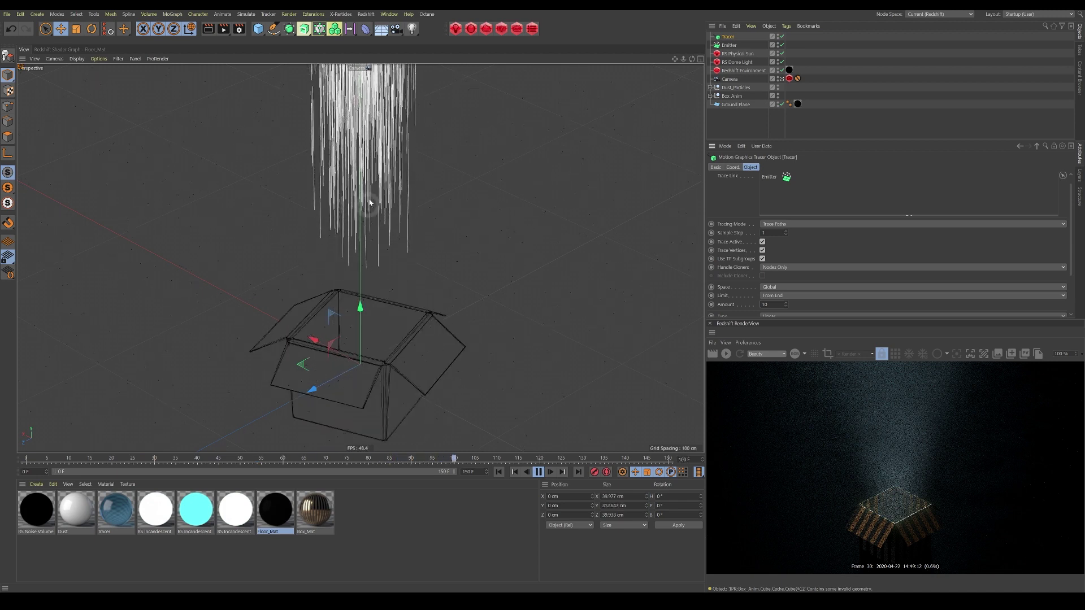
click(501, 477)
click(538, 472)
click(498, 472)
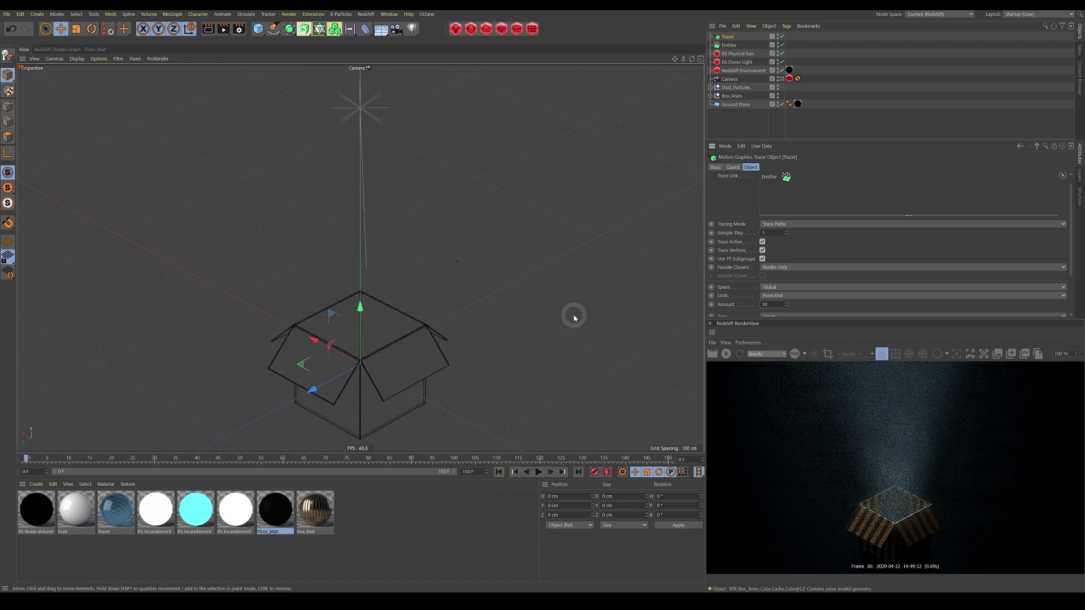
Step: Add a Field Force object to the scene for the particles and play the animation
click(729, 46)
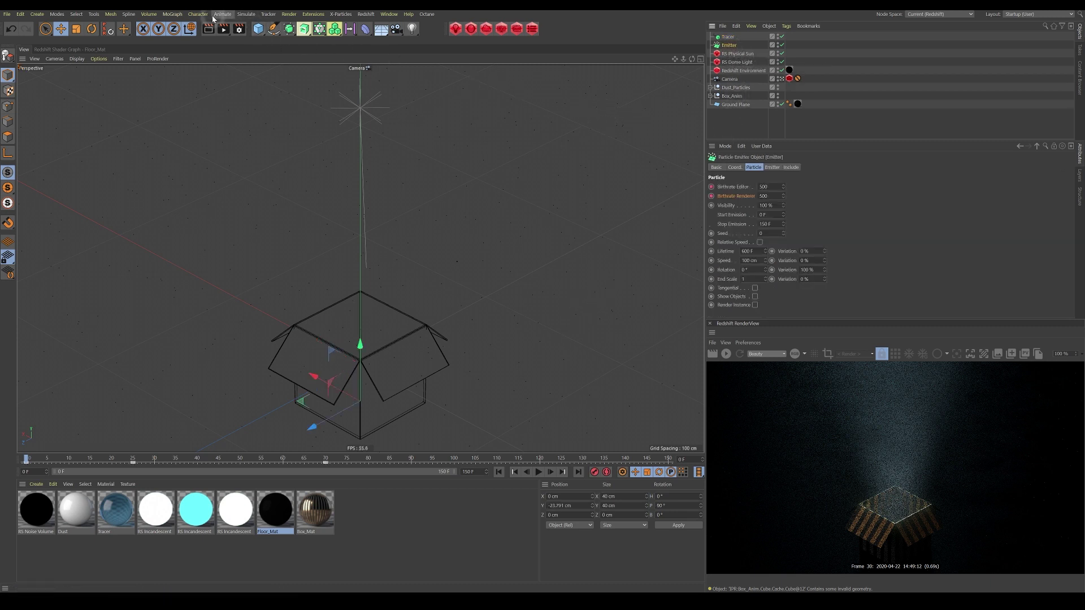
click(245, 16)
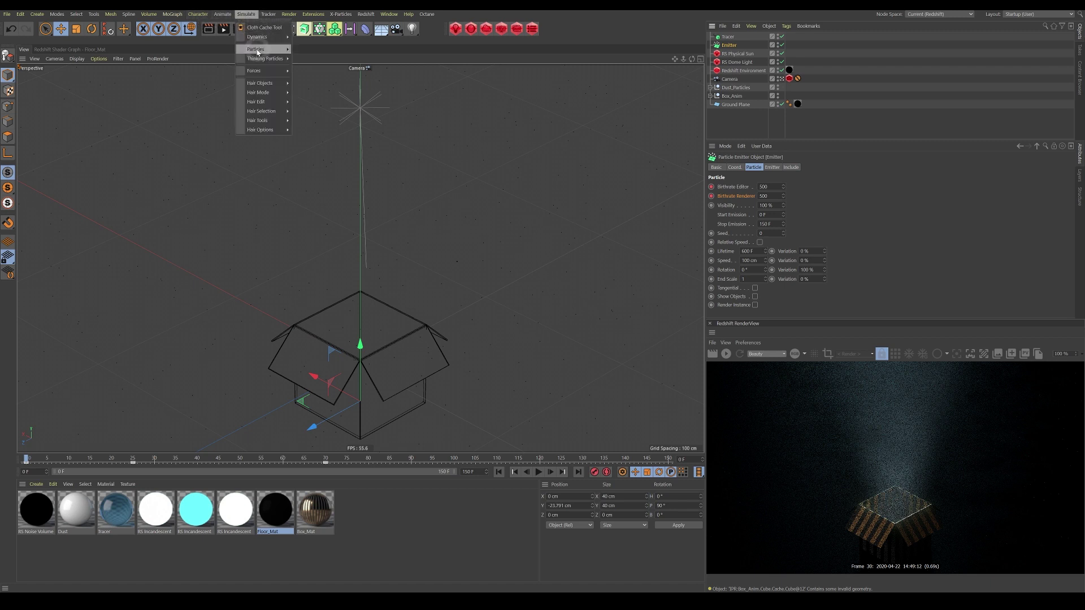
mouse_move(266, 70)
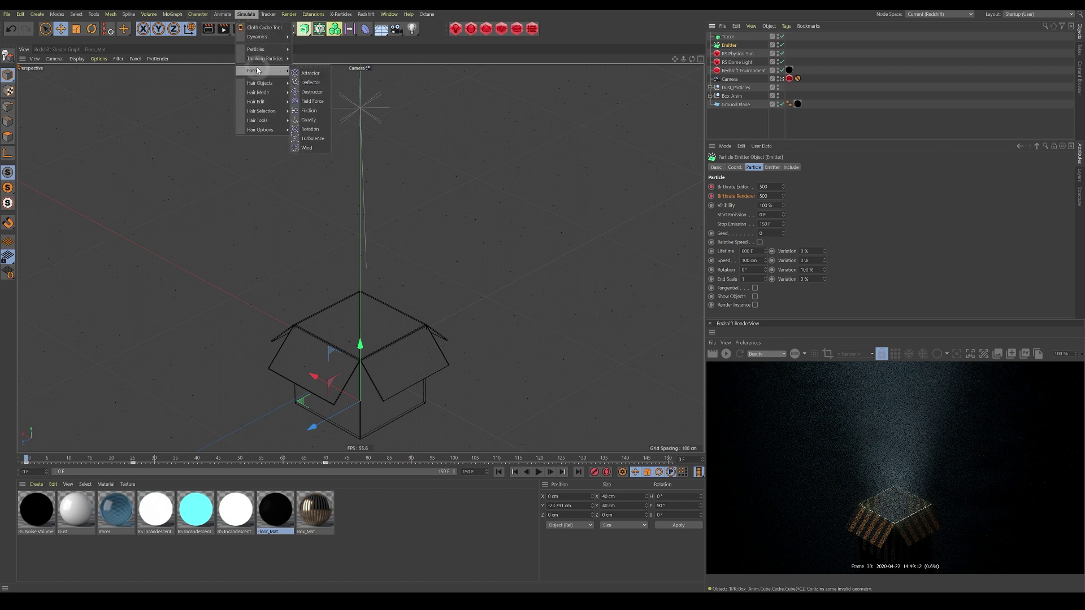
click(311, 102)
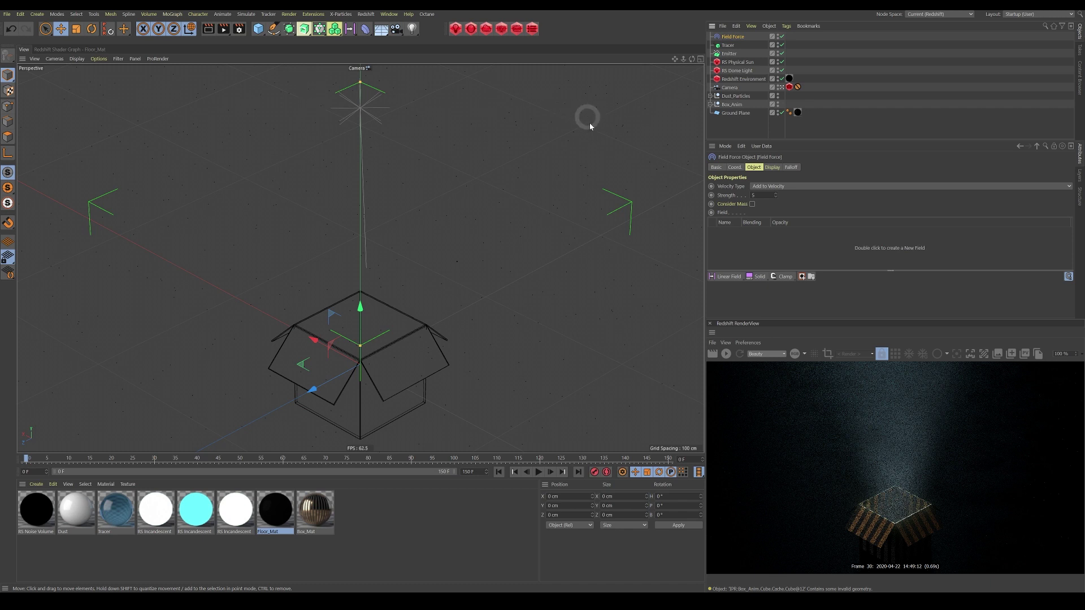
click(540, 473)
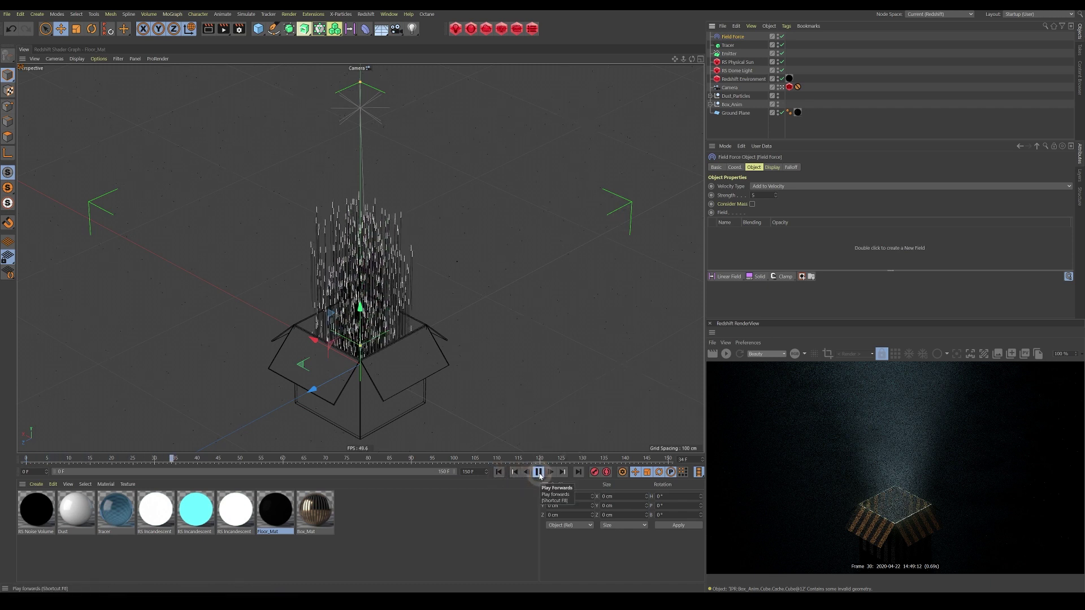
Step: Stop the playback, and set the Field Force's velocity type to Set Absolute Velocity with a strength of 150
click(540, 473)
click(751, 197)
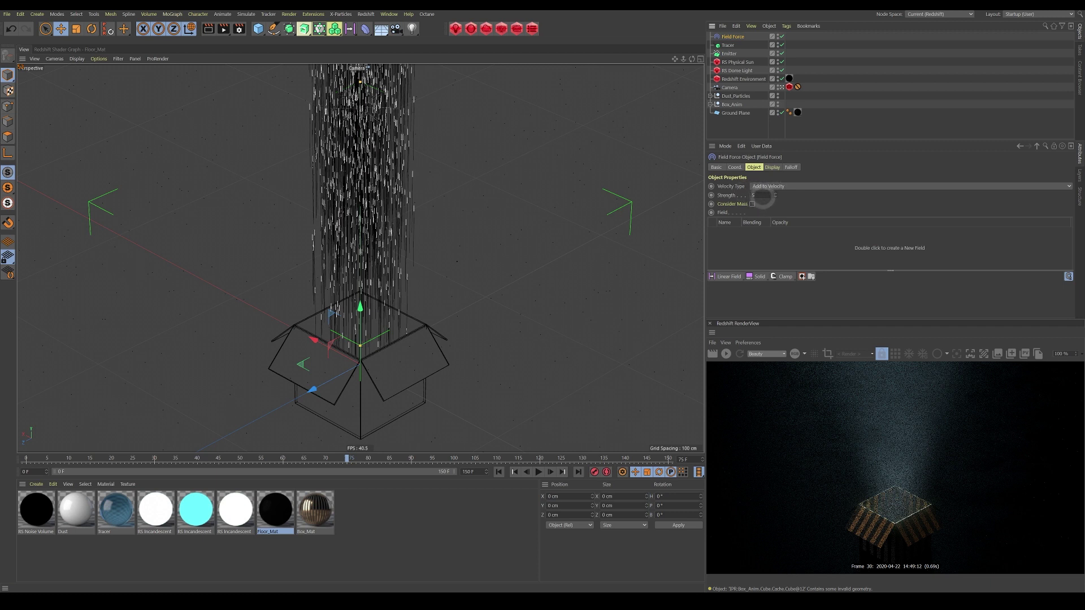
click(765, 187)
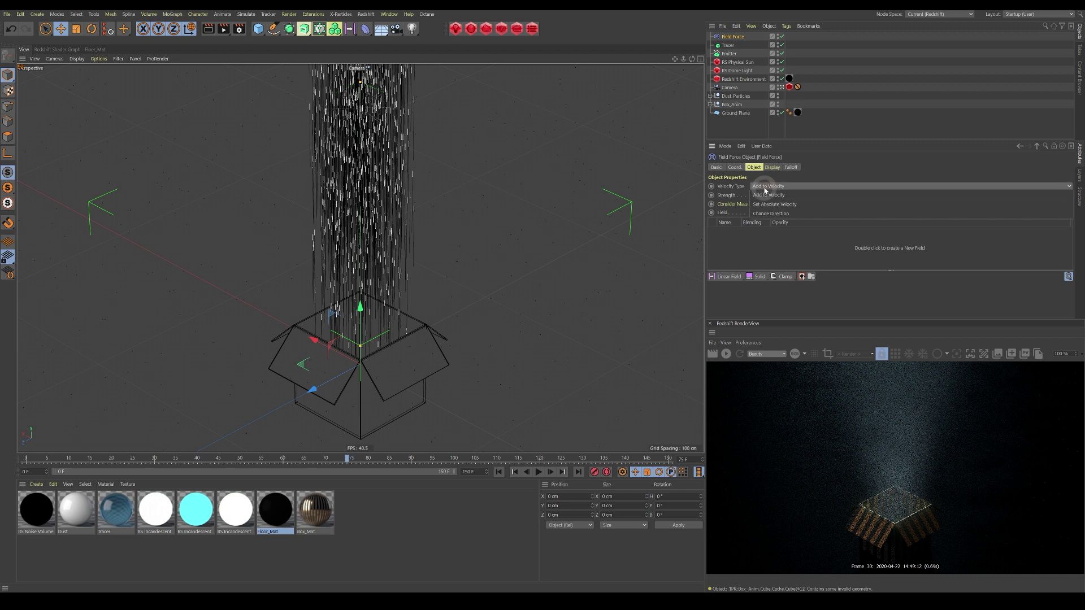
click(774, 204)
click(760, 195)
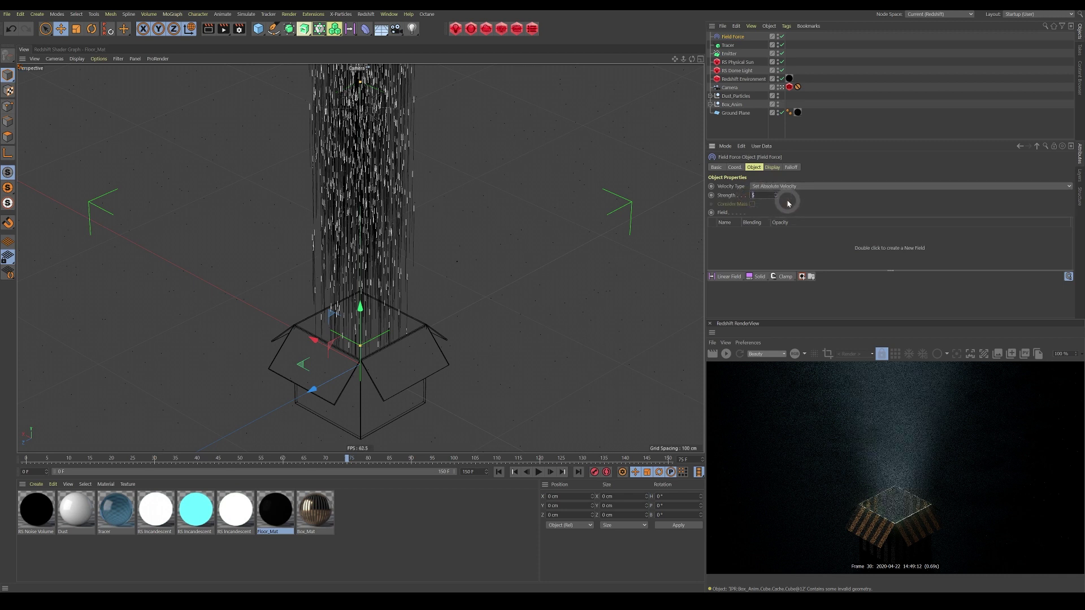
text(150)
key(Return)
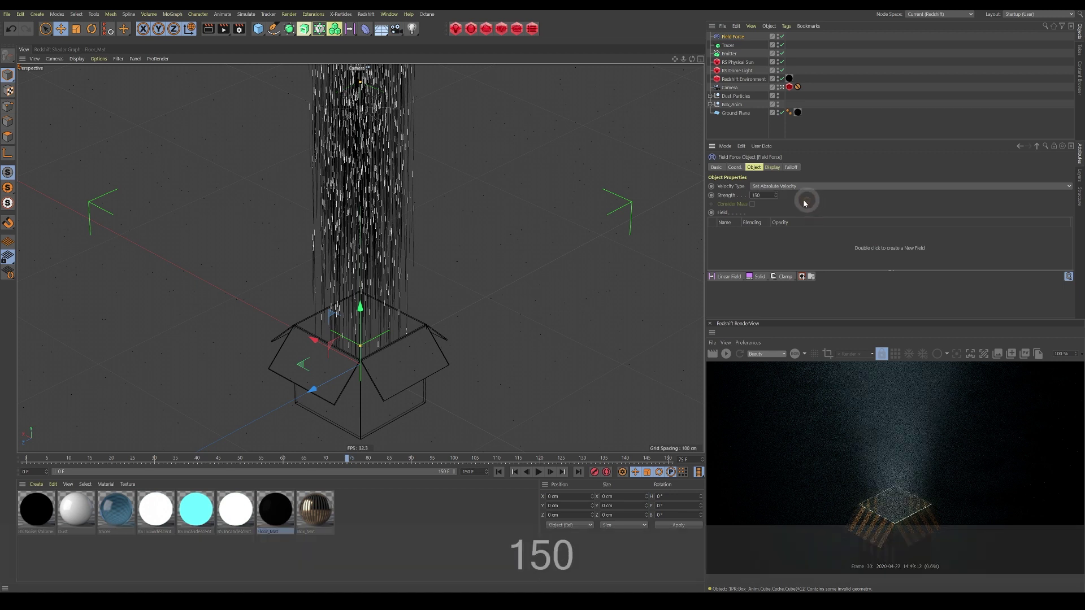
Step: Replay the animation through the scene camera and from a closer free view to inspect the particles inside the box
click(508, 474)
click(539, 473)
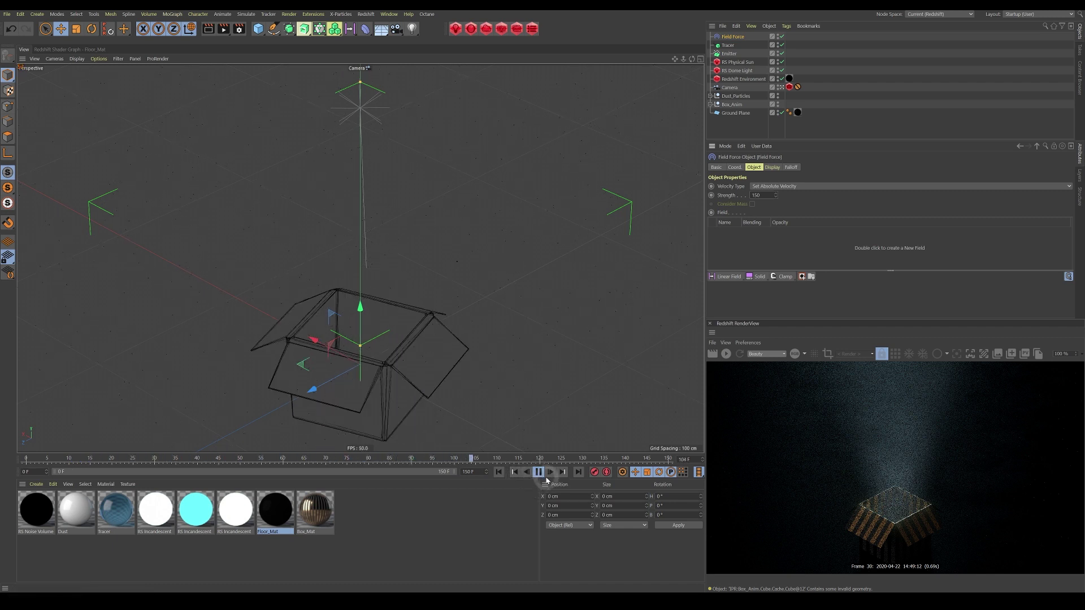
click(539, 472)
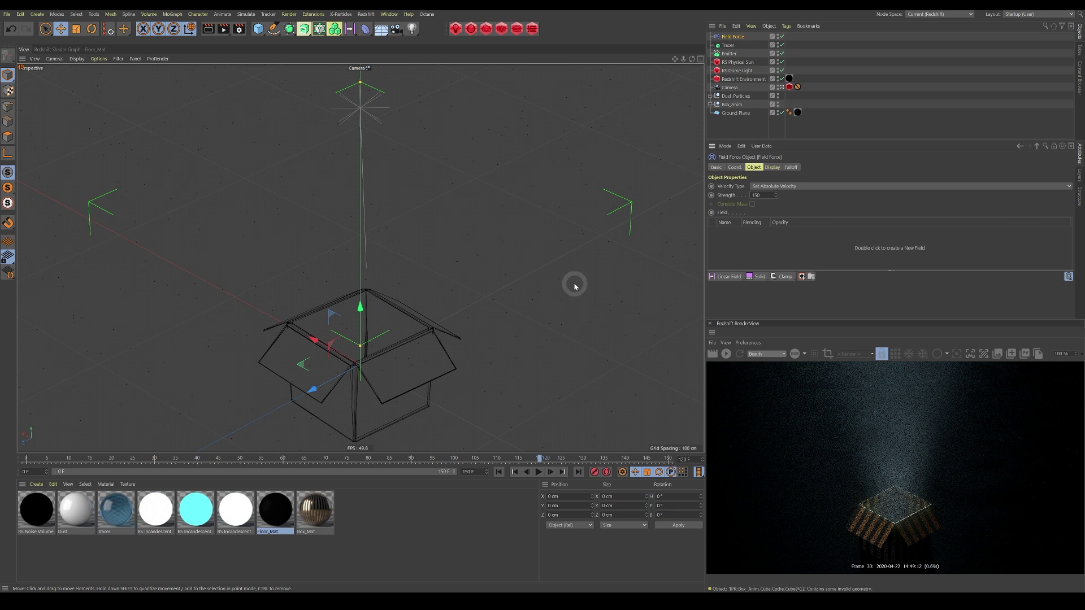
click(782, 87)
alt+drag(482, 233, 402, 325)
alt+right_drag(402, 325, 425, 322)
click(500, 473)
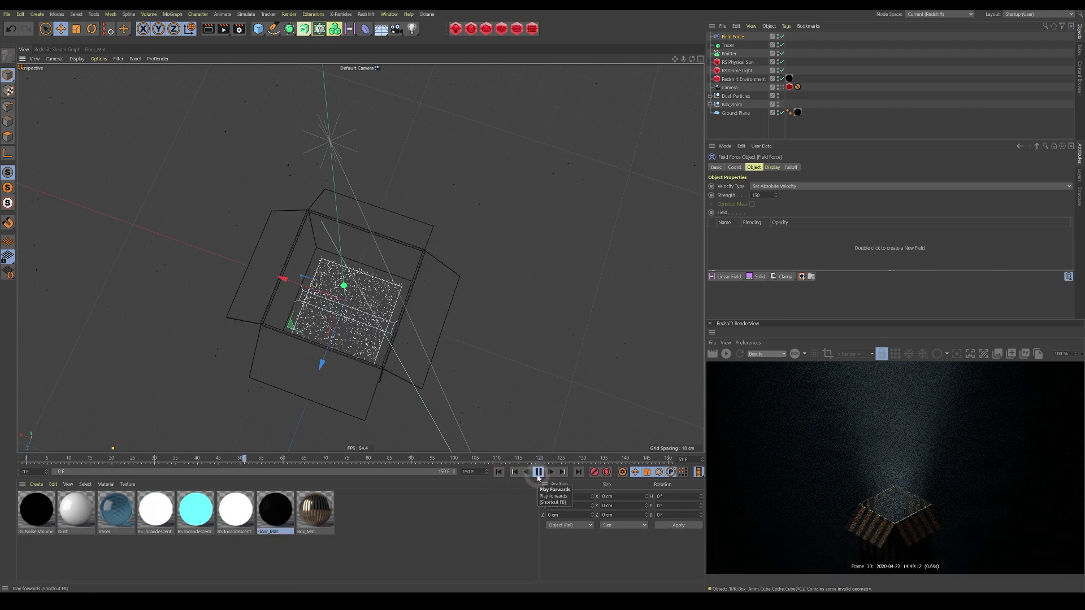
click(538, 474)
alt+drag(369, 344, 418, 317)
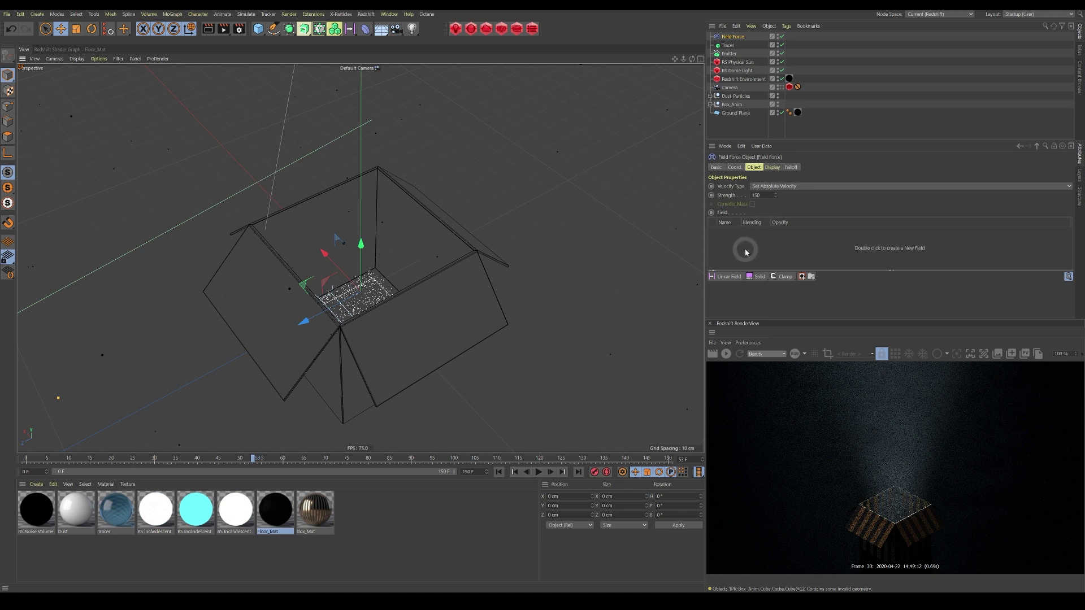
Step: Add a Solid layer to the Field Force's field list and bring its direction settings into view
click(759, 277)
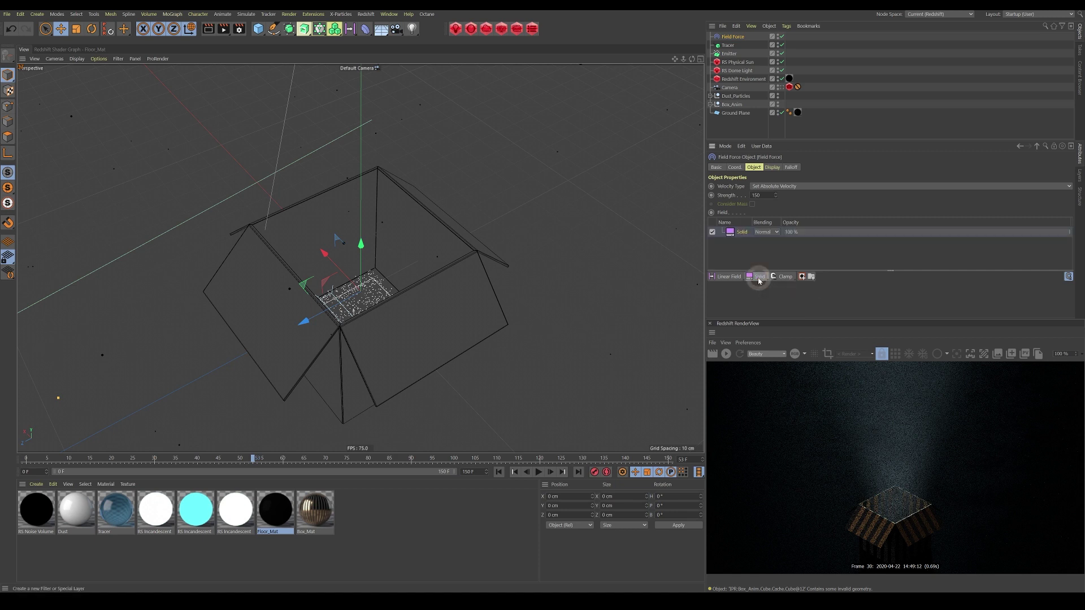
click(760, 167)
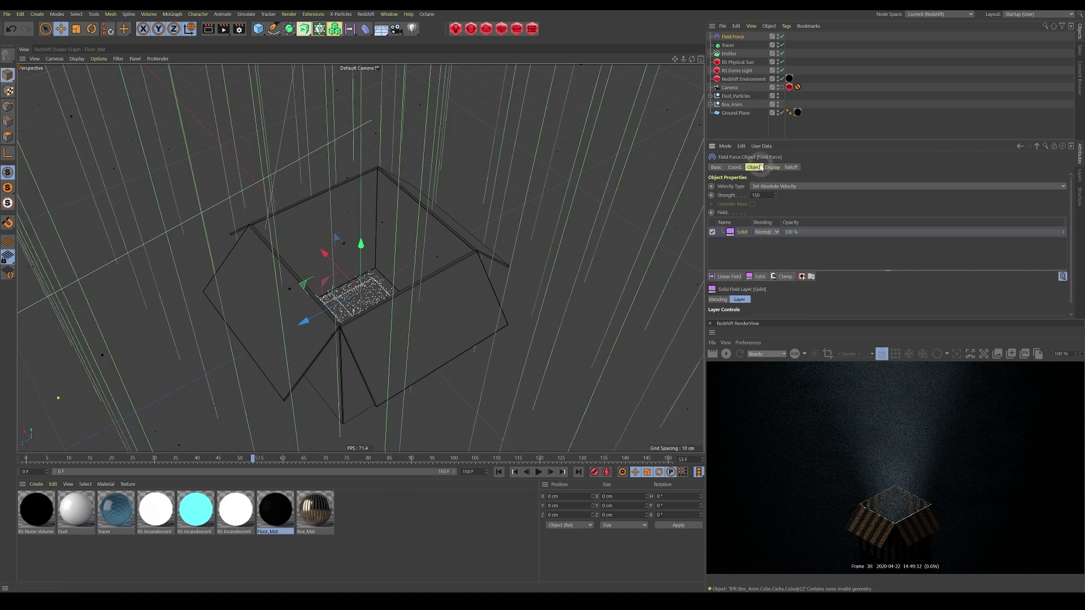
drag(1072, 275, 1076, 294)
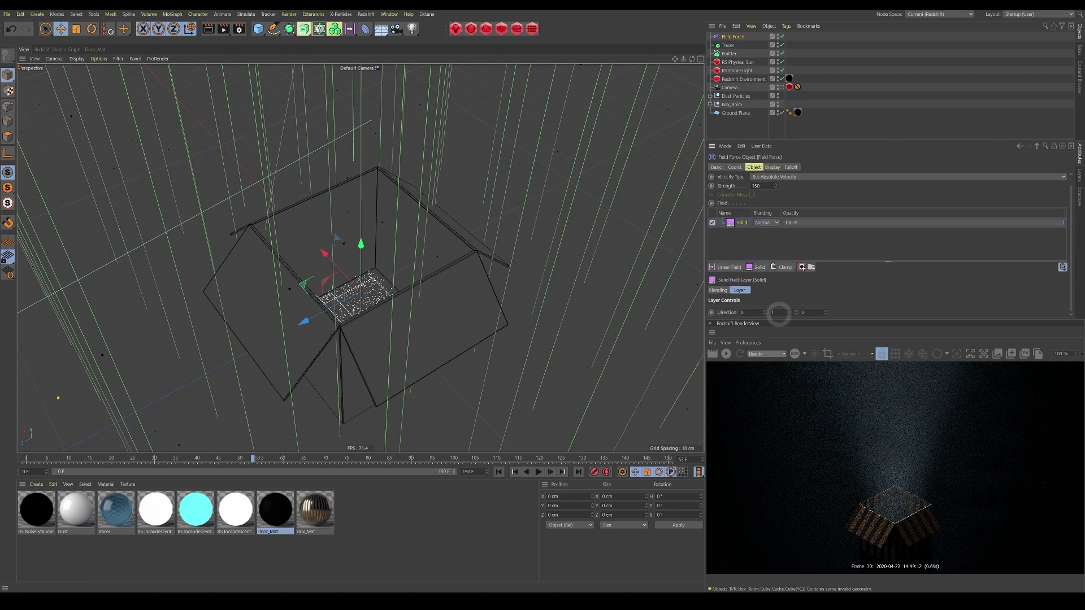
Step: Replay the animation from the free view and through the scene camera to check the particles' upward motion
click(498, 472)
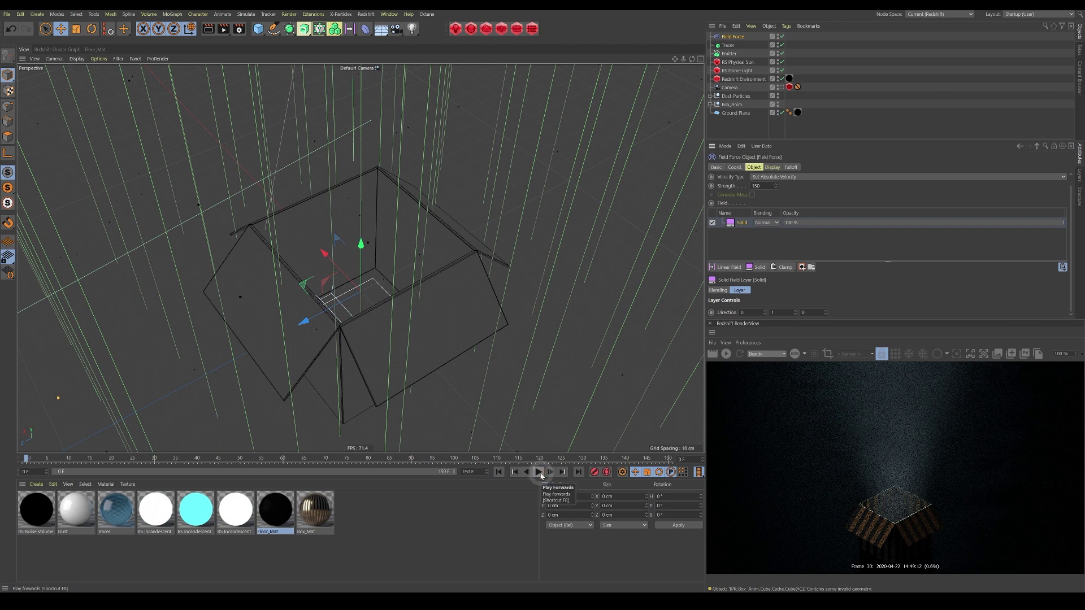
click(540, 473)
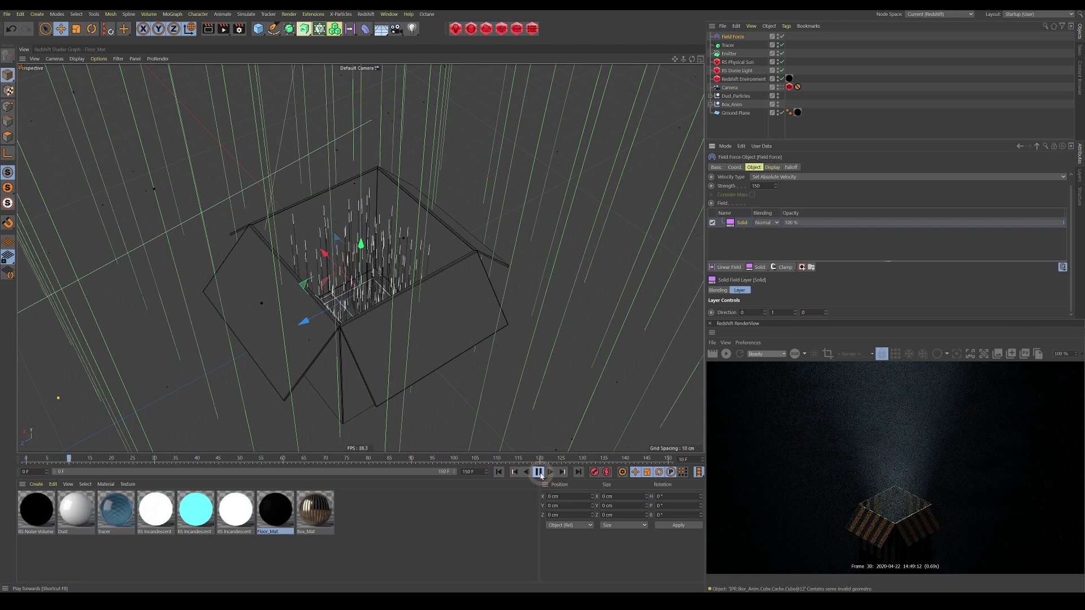
click(541, 476)
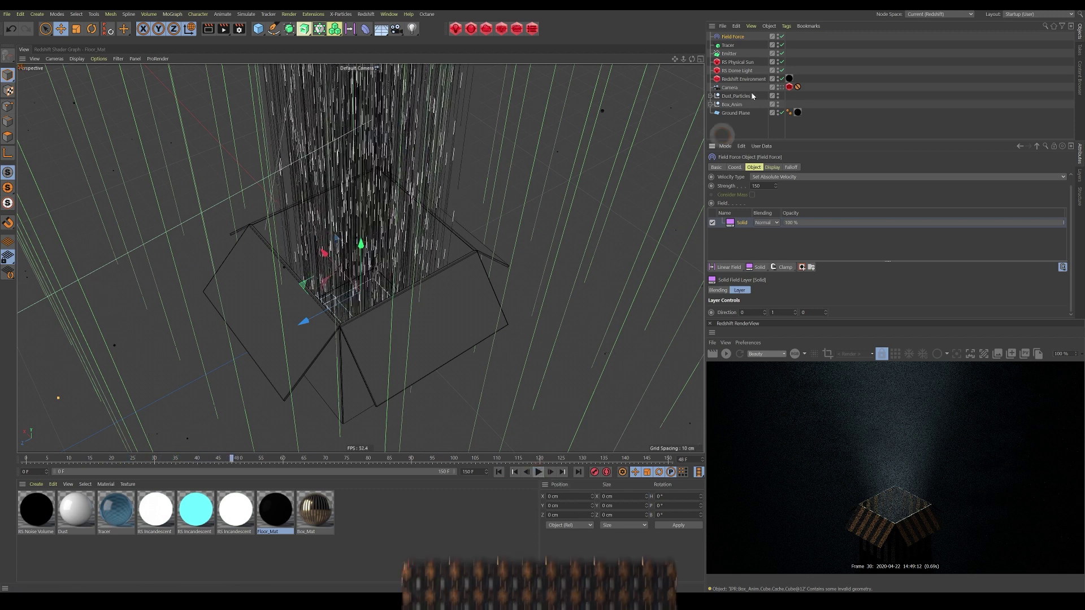
click(782, 87)
click(499, 472)
click(537, 472)
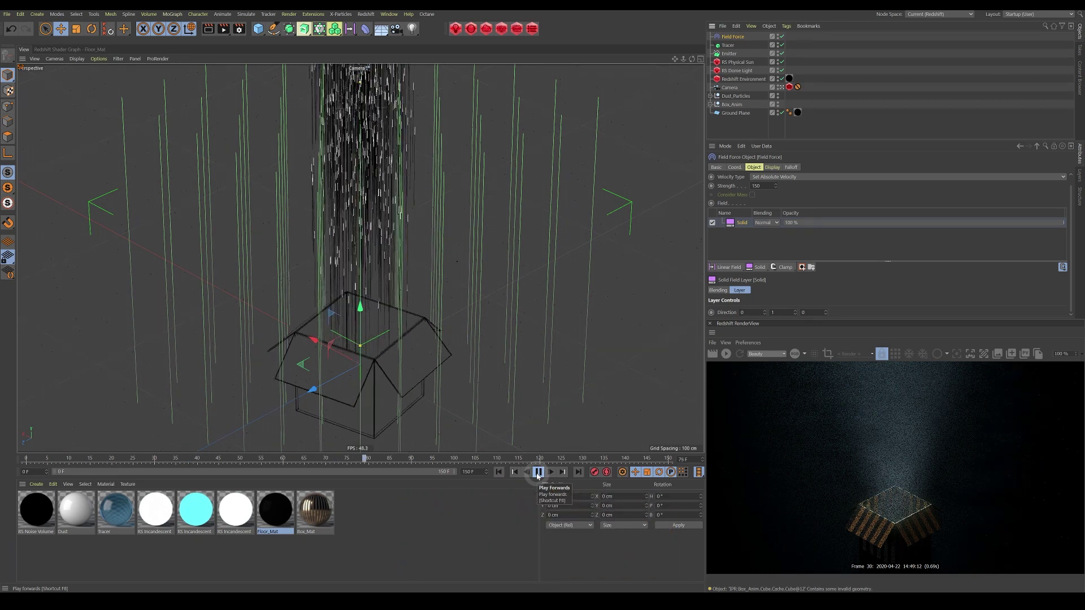
click(537, 474)
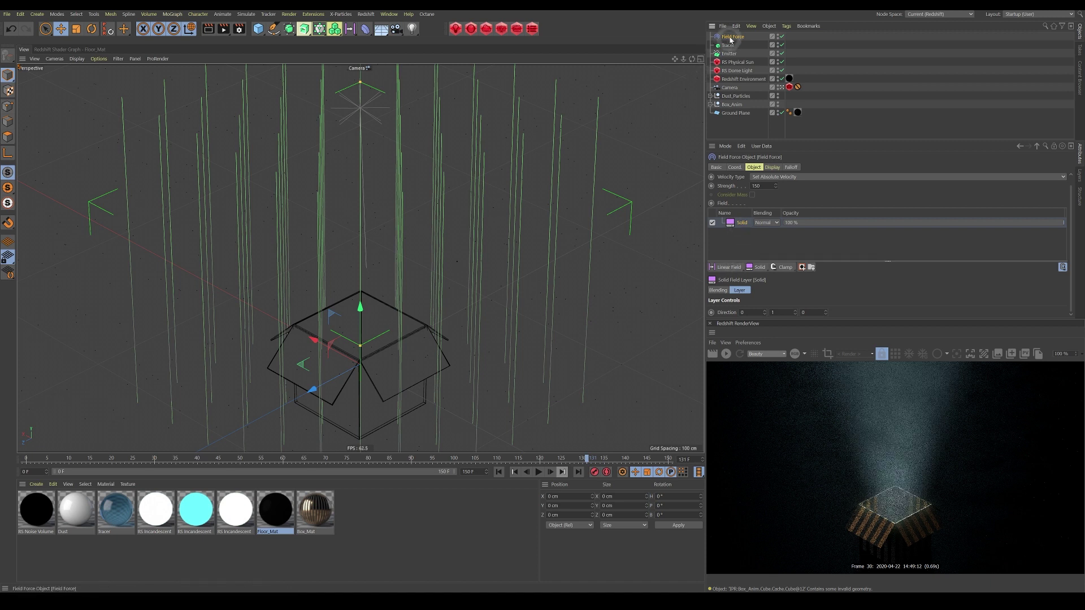
Step: Add a Random Field to the Field Force, and display its vectors at 12 % line density with Display Vector Length off
click(733, 269)
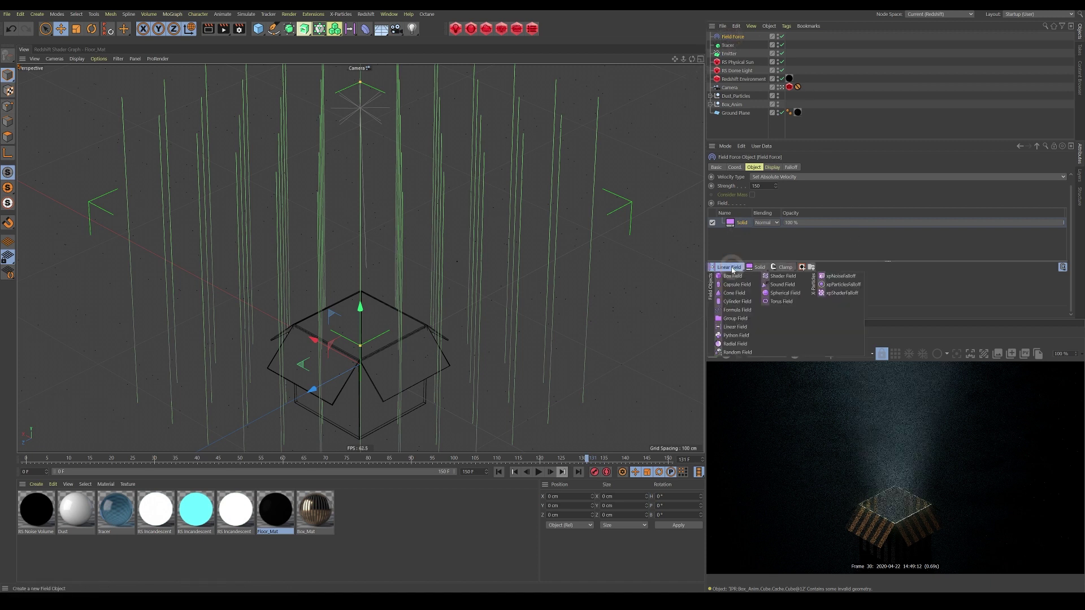
click(737, 352)
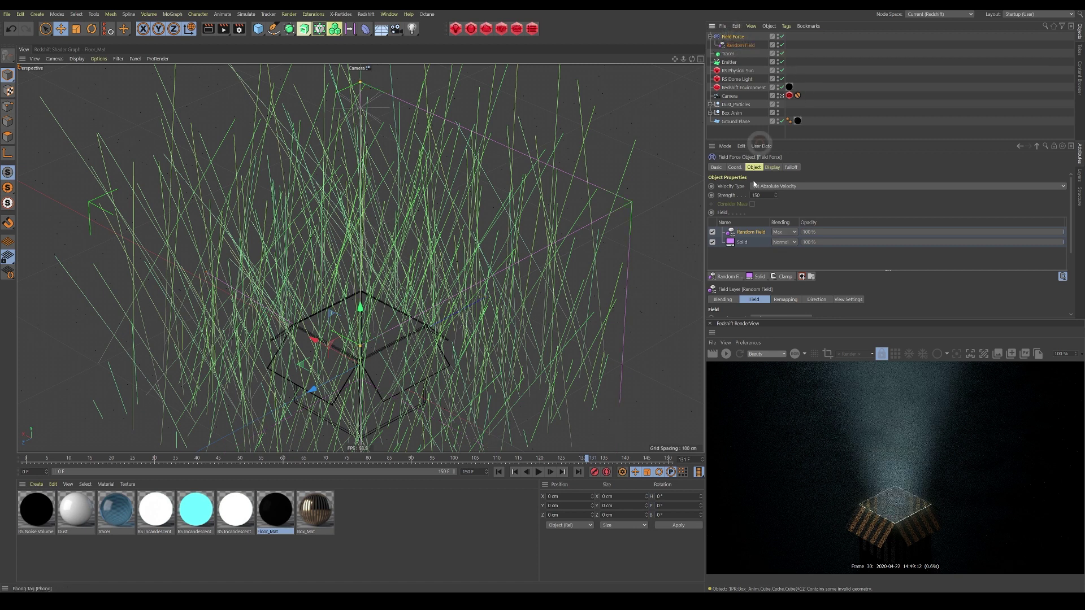
click(773, 167)
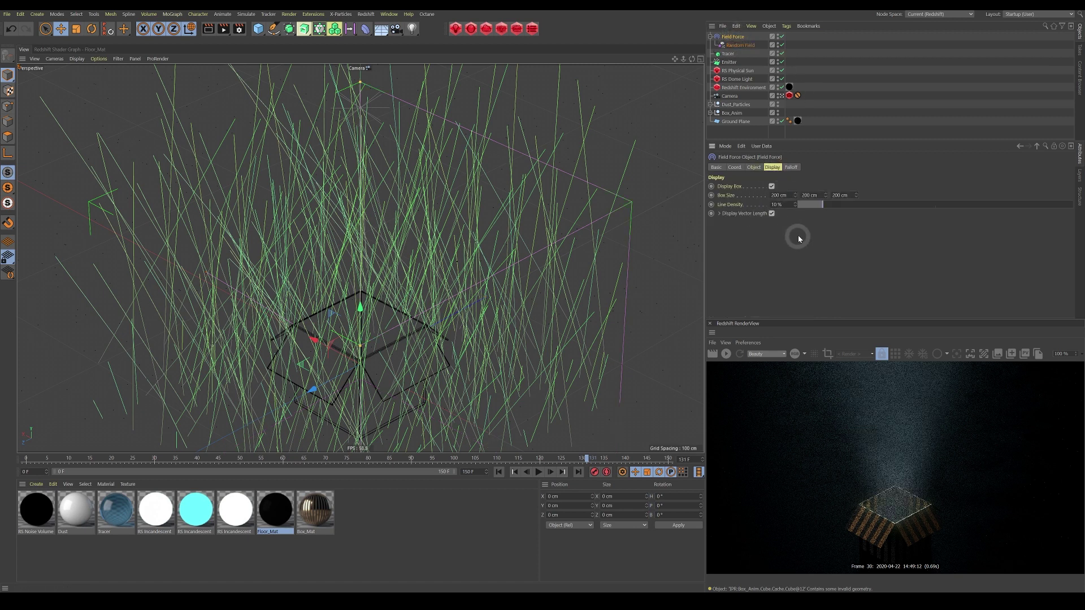
mouse_move(822, 207)
mouse_down()
mouse_move(812, 208)
mouse_move(829, 209)
mouse_up()
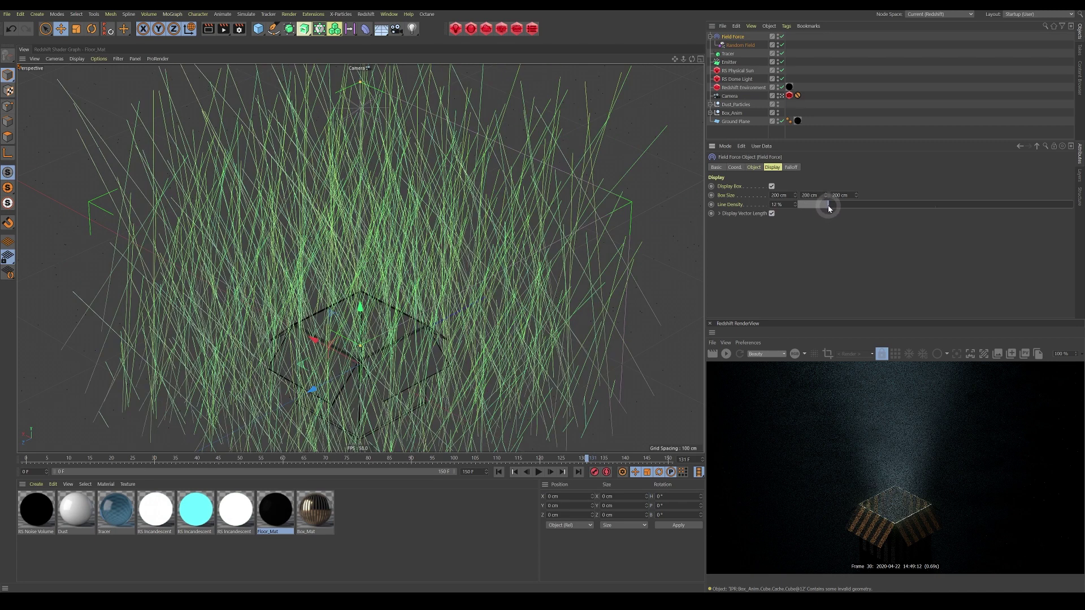
click(772, 214)
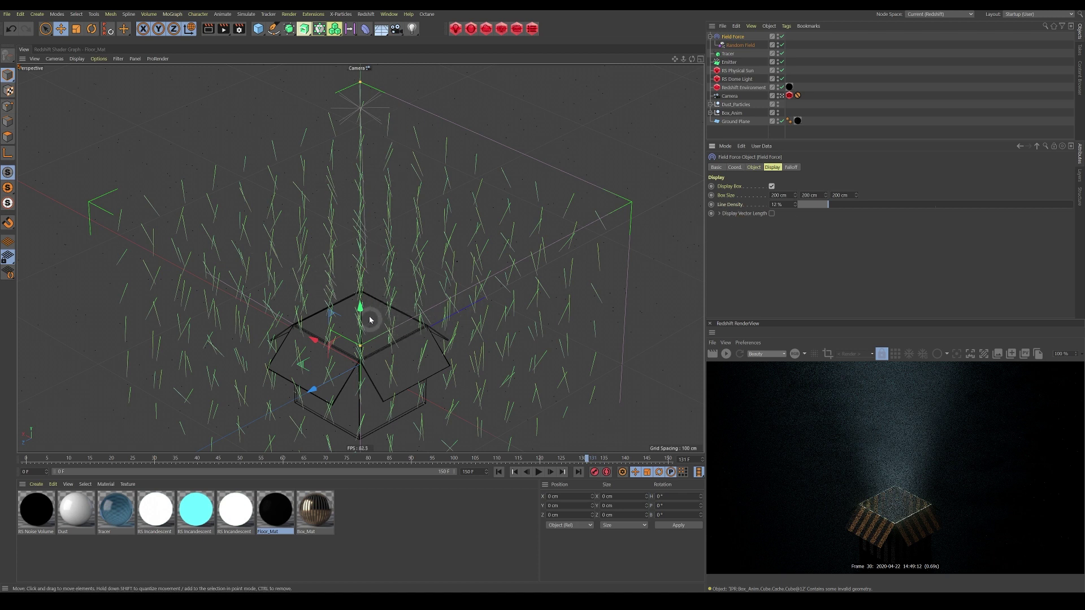
Step: Review the Random Field's noise settings, play the animation to check its effect on the trails, and rewind
click(755, 168)
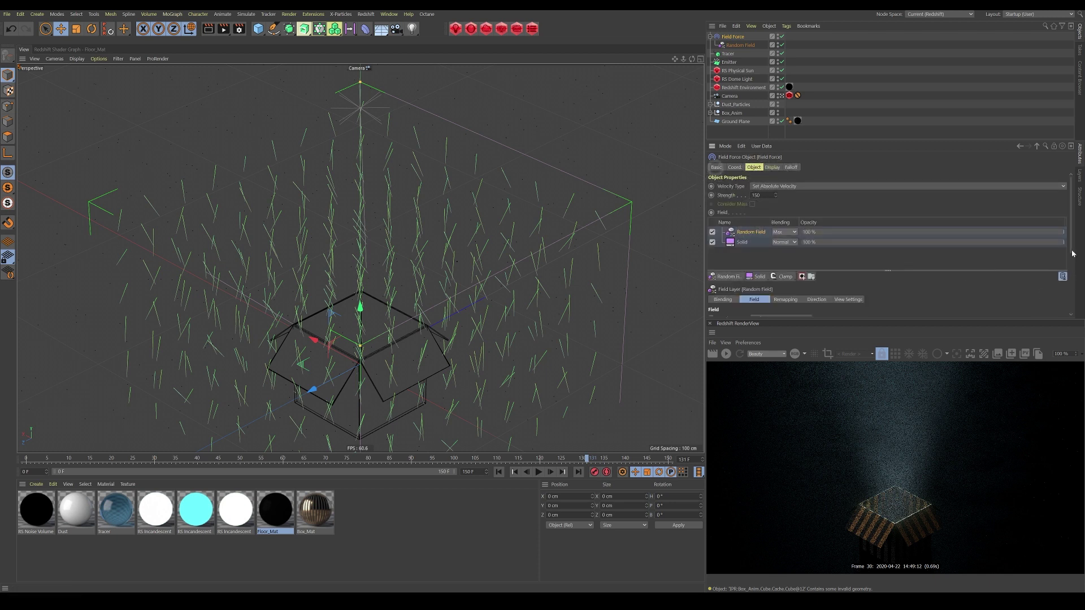
scroll(1023, 299, down, 3)
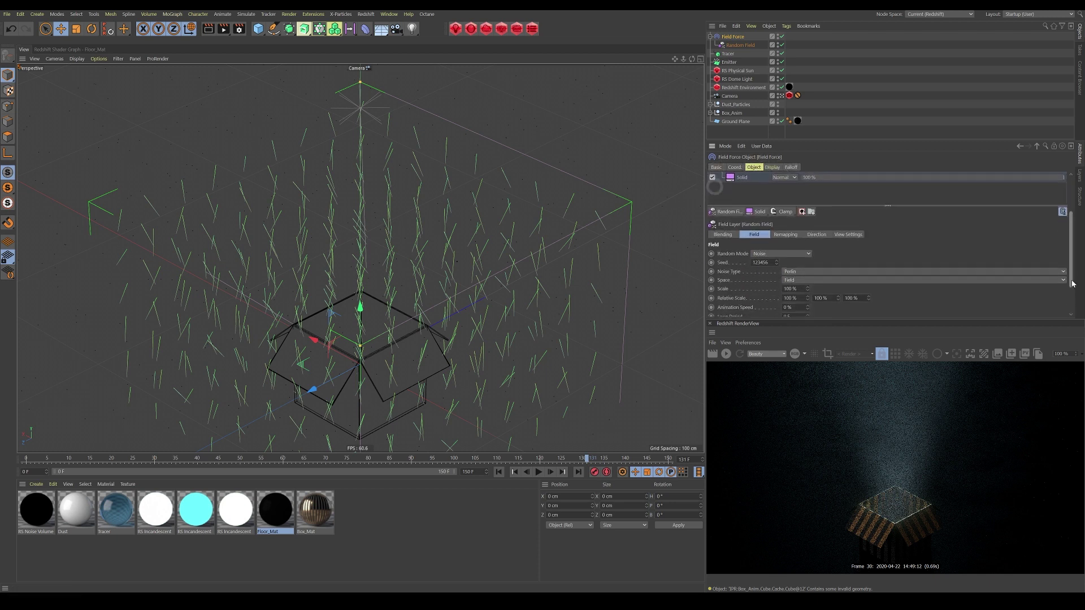
click(500, 473)
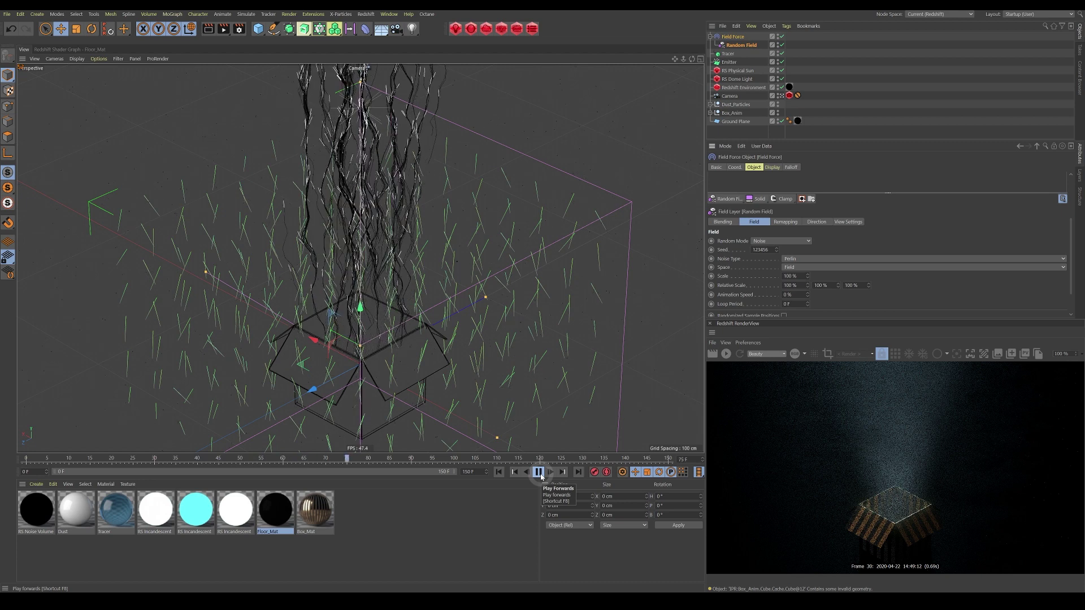
click(539, 473)
click(499, 473)
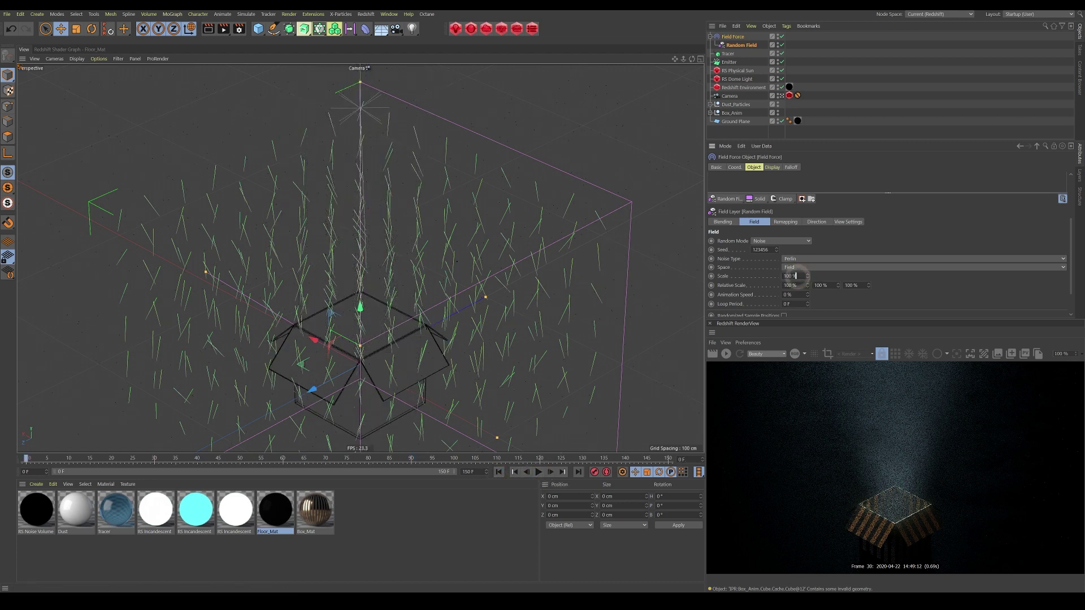
Step: Set the Random Field's noise scale to 200 % and replay the animation to check the trails
text(200)
click(861, 308)
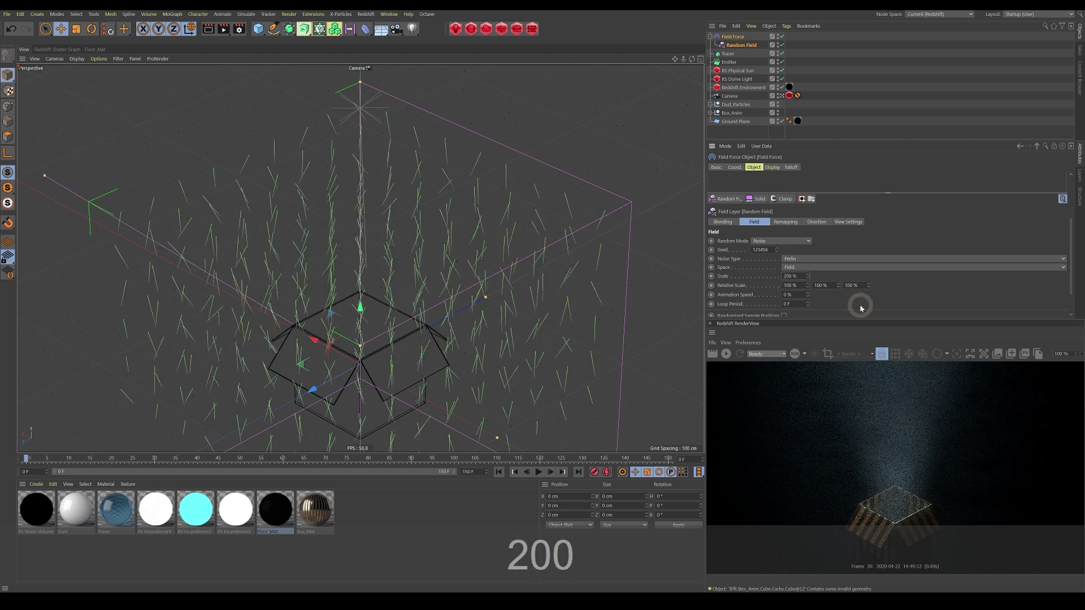
click(539, 473)
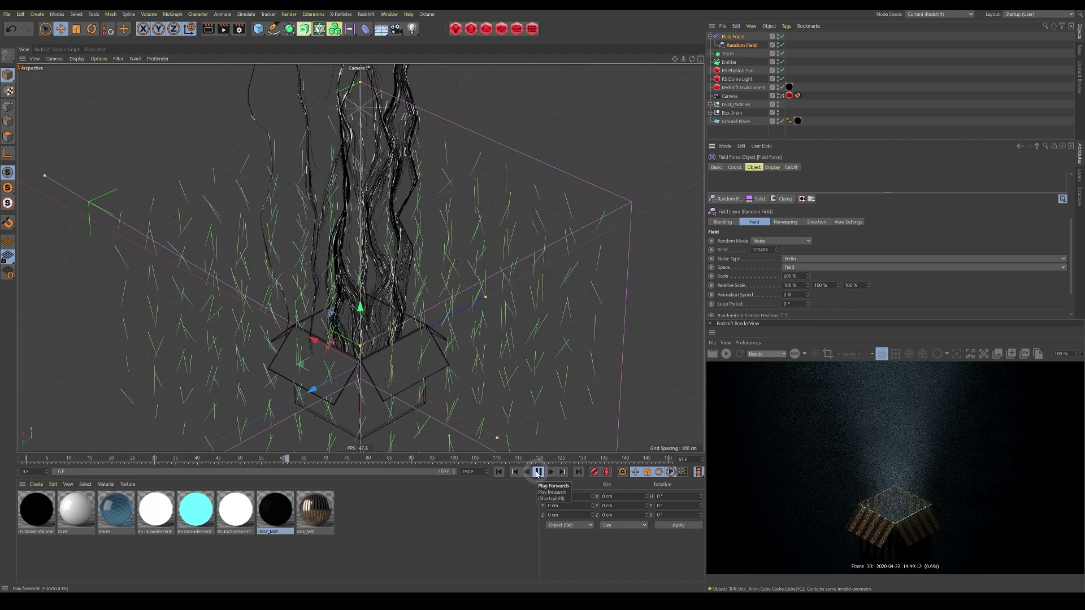
click(539, 473)
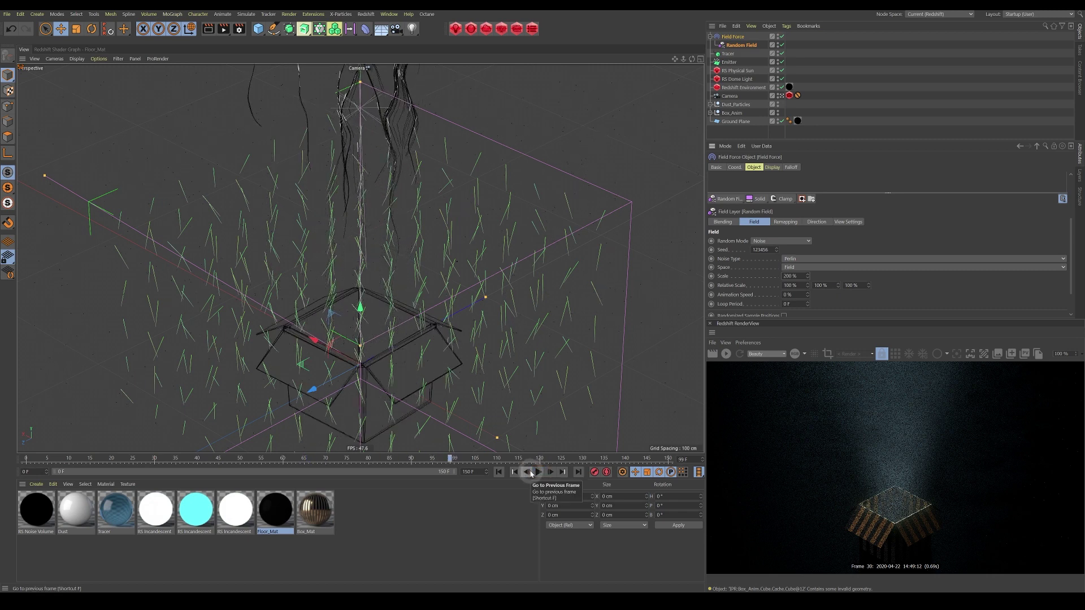
key(shift+f)
click(538, 474)
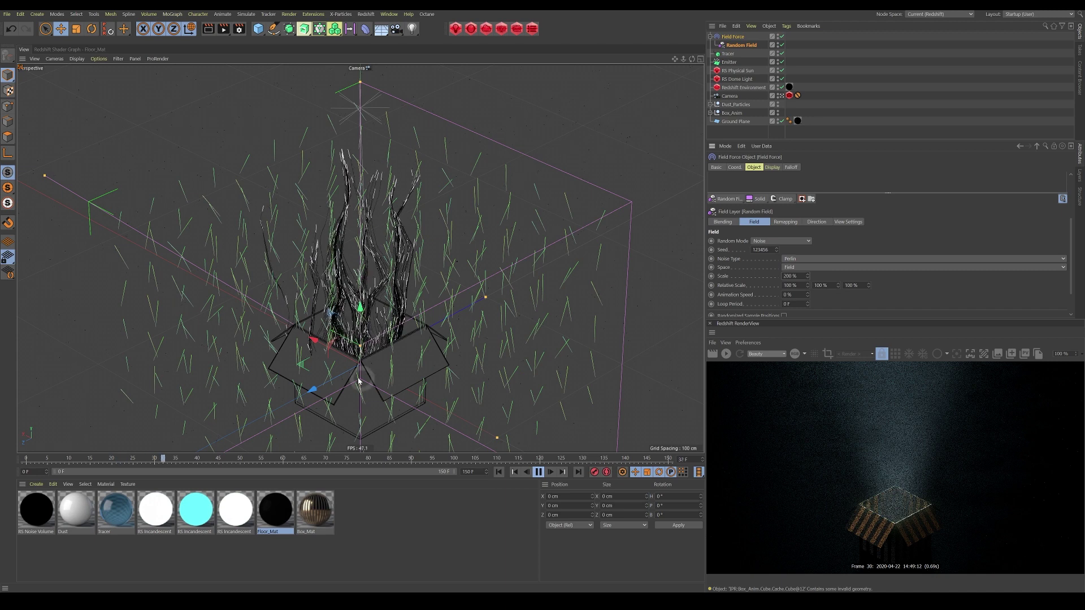
key(F8)
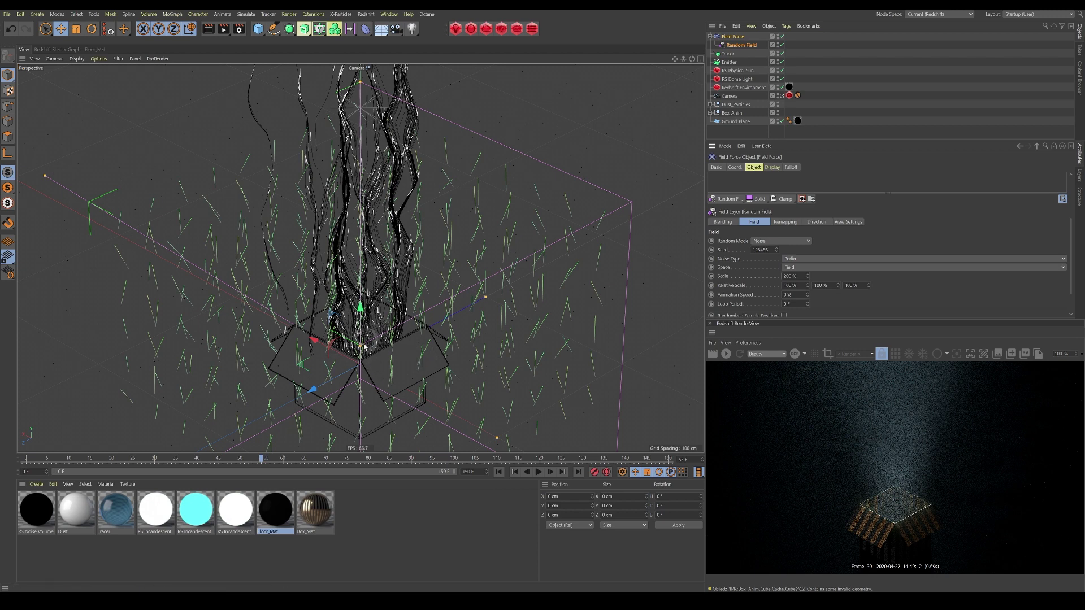
Step: Add a Linear Field to the Field Force's falloff, with direction Y+ and the length shortened to about 49 cm
click(792, 168)
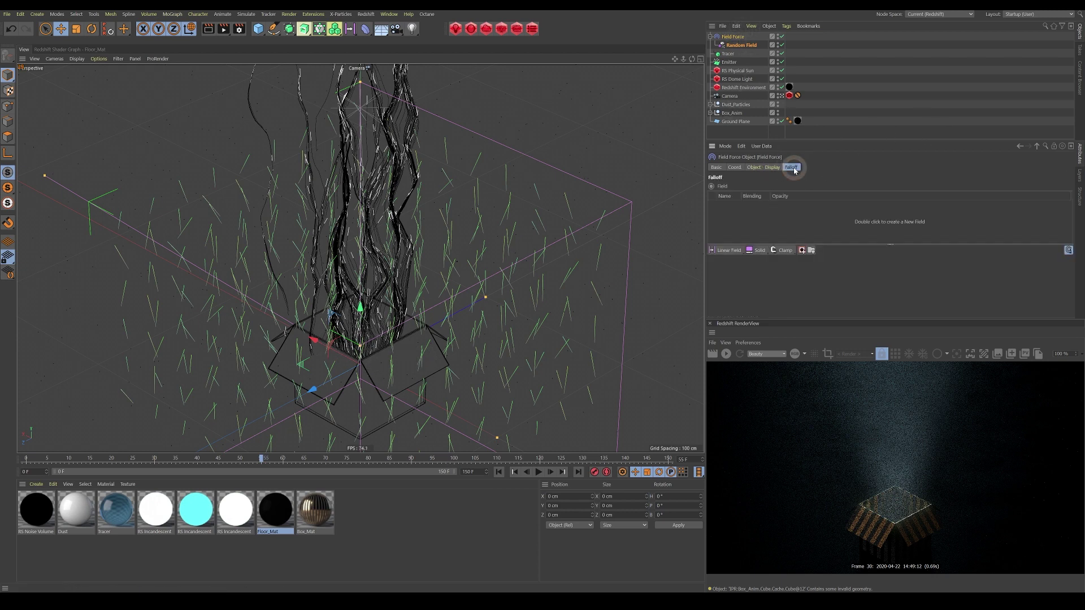
click(729, 251)
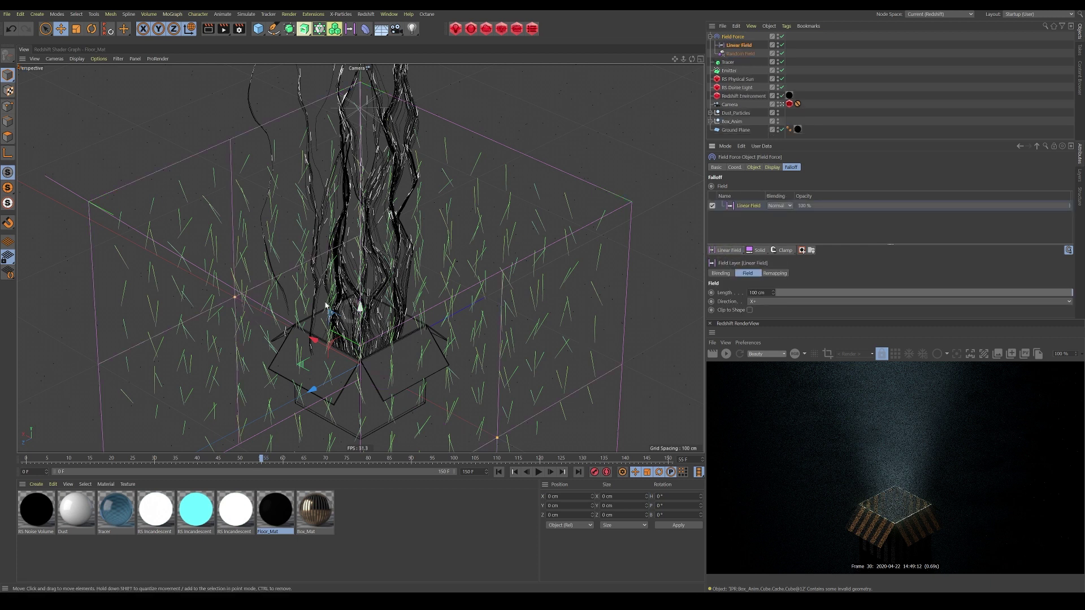
click(764, 302)
click(760, 329)
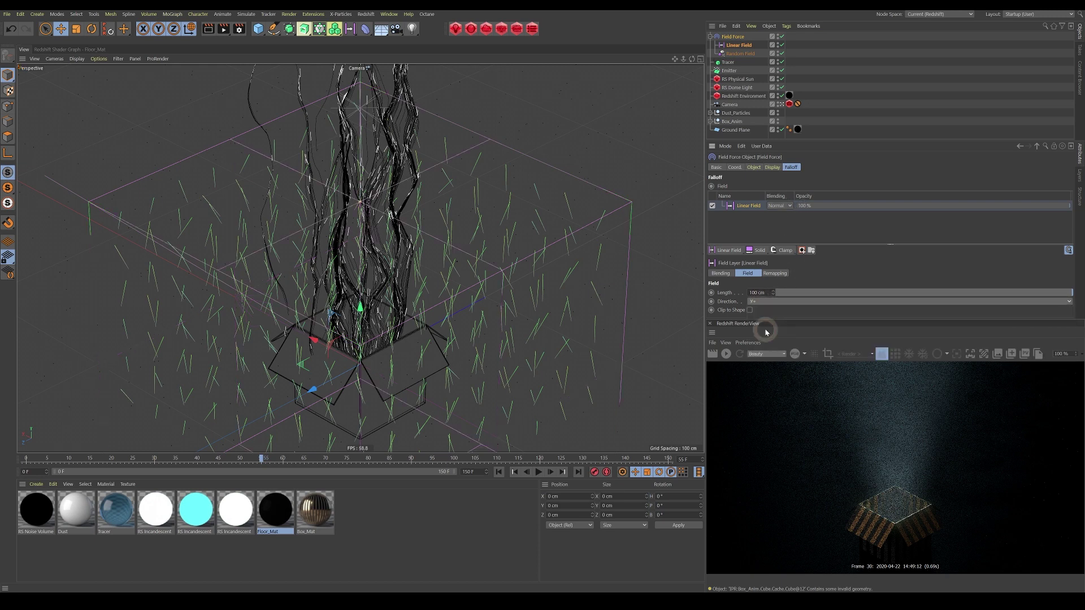
drag(360, 202, 361, 295)
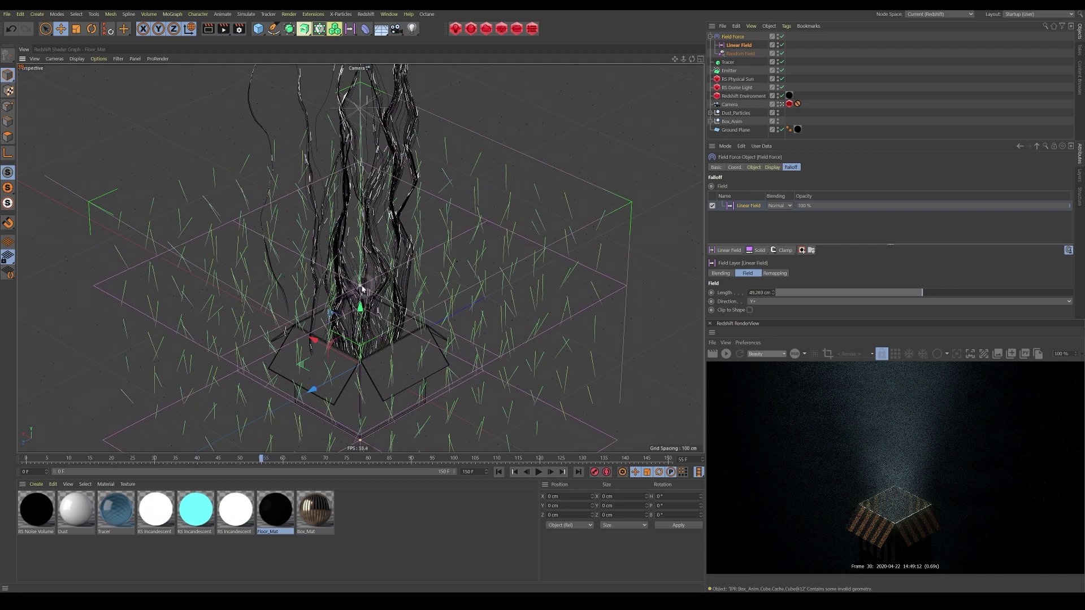
alt+drag(452, 237, 508, 184)
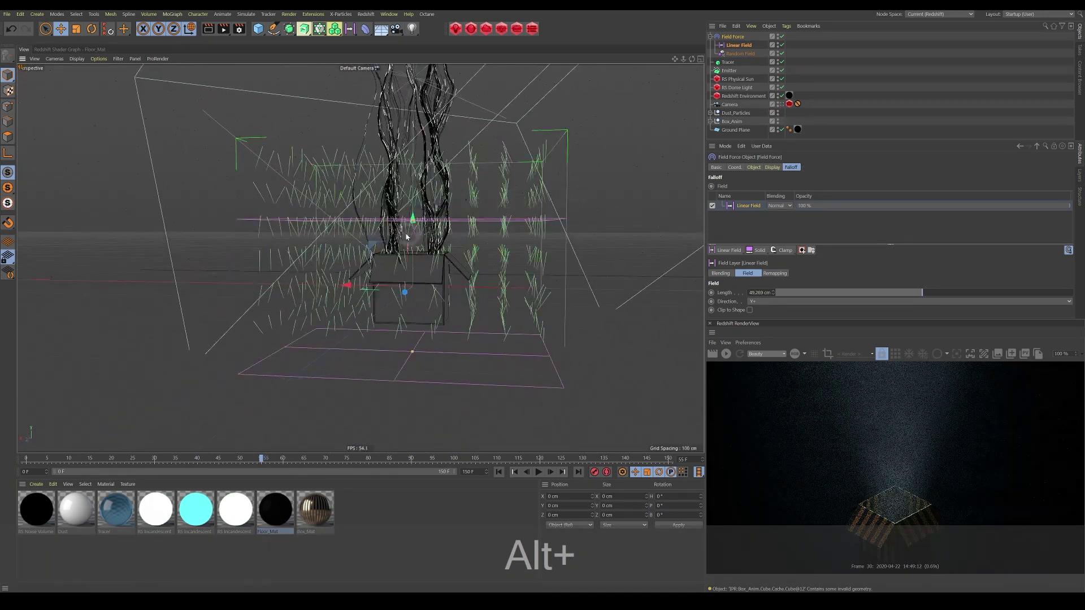
Step: Raise the Linear Field to about 26 cm in Y, shorten its length to about 12 cm, and replay the animation
drag(413, 225, 416, 190)
alt+drag(460, 269, 581, 537)
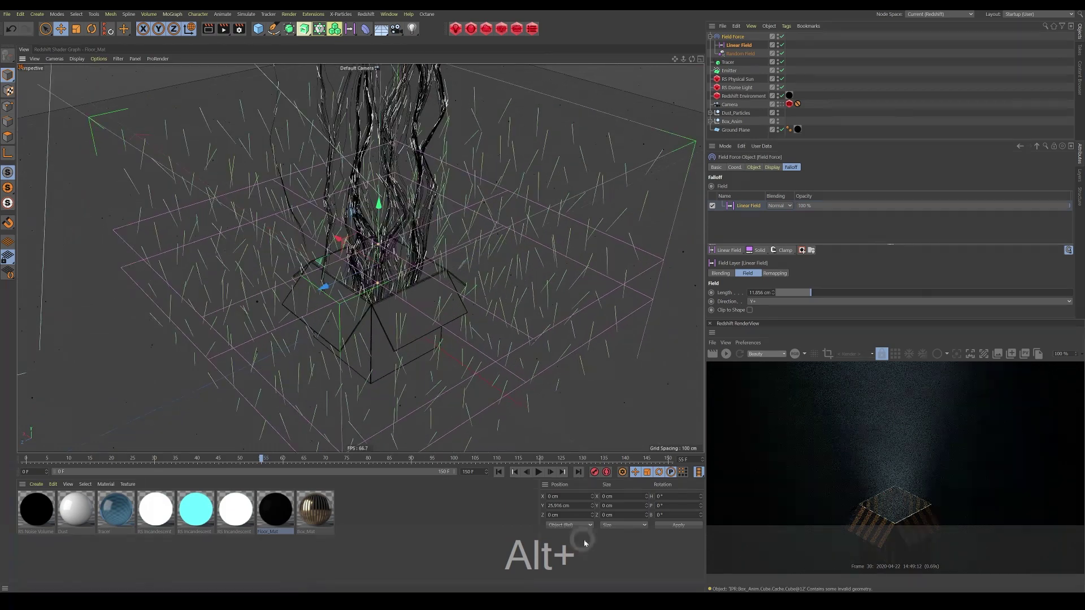
click(499, 472)
click(539, 472)
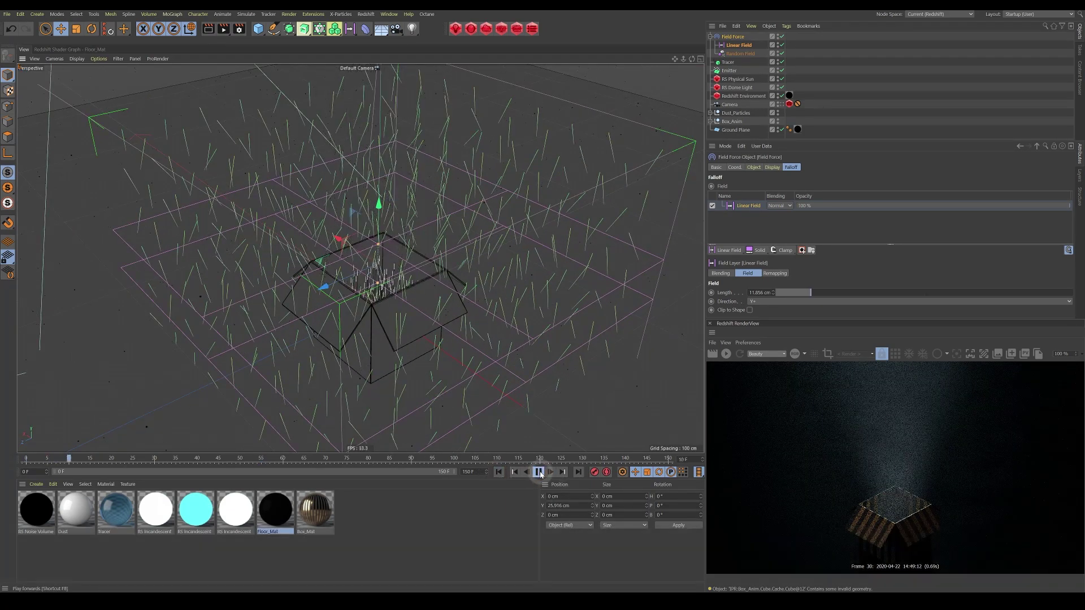
click(539, 472)
Step: Lengthen the Linear Field to about 18 cm and replay the animation to check the trails above the box
alt+drag(446, 272, 395, 341)
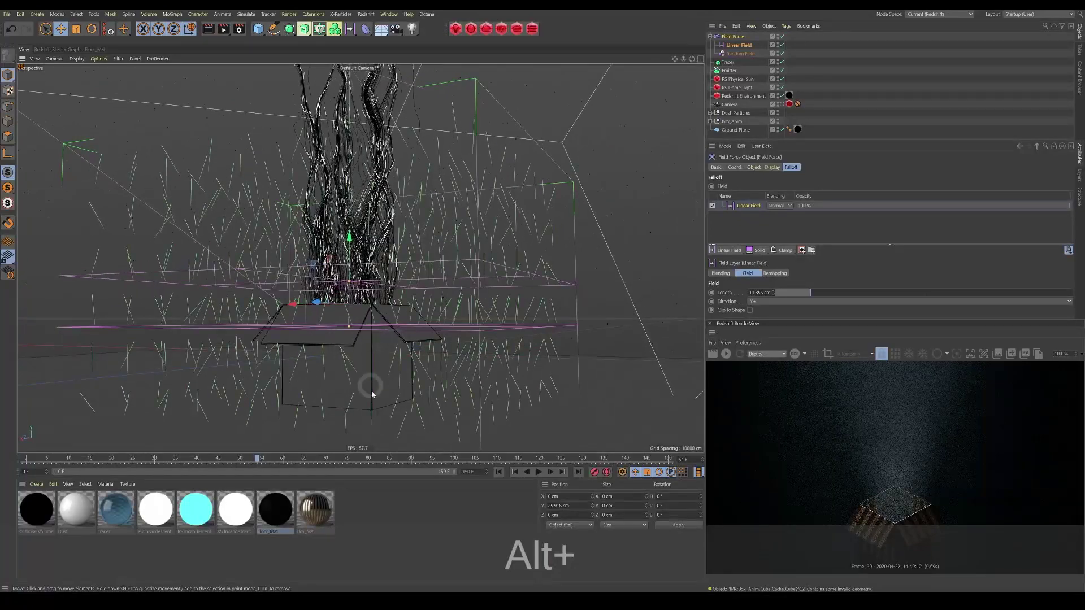
alt+drag(360, 327, 375, 310)
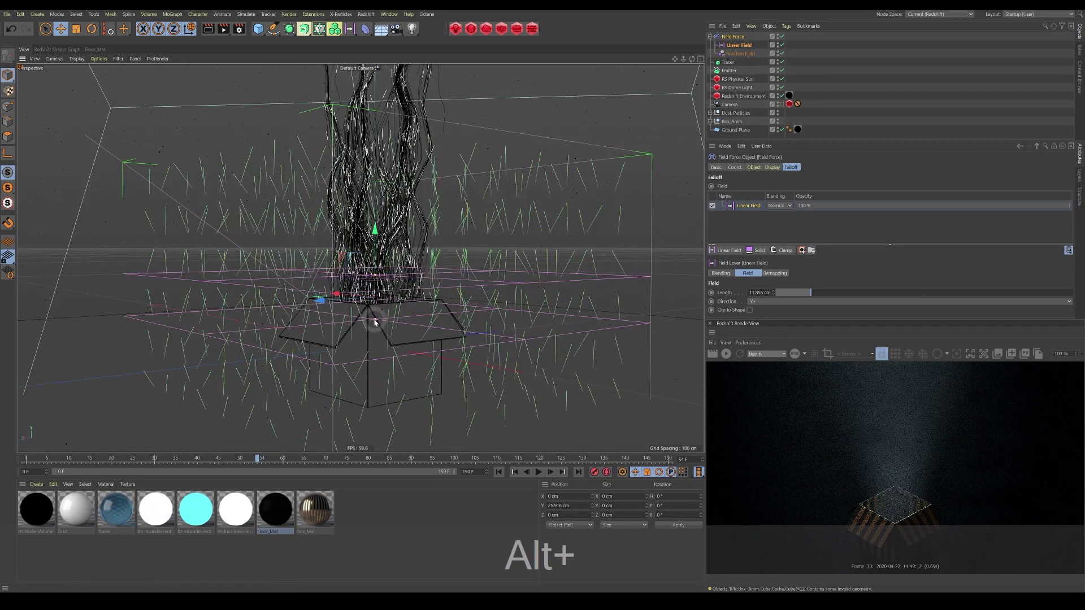
click(514, 473)
click(539, 474)
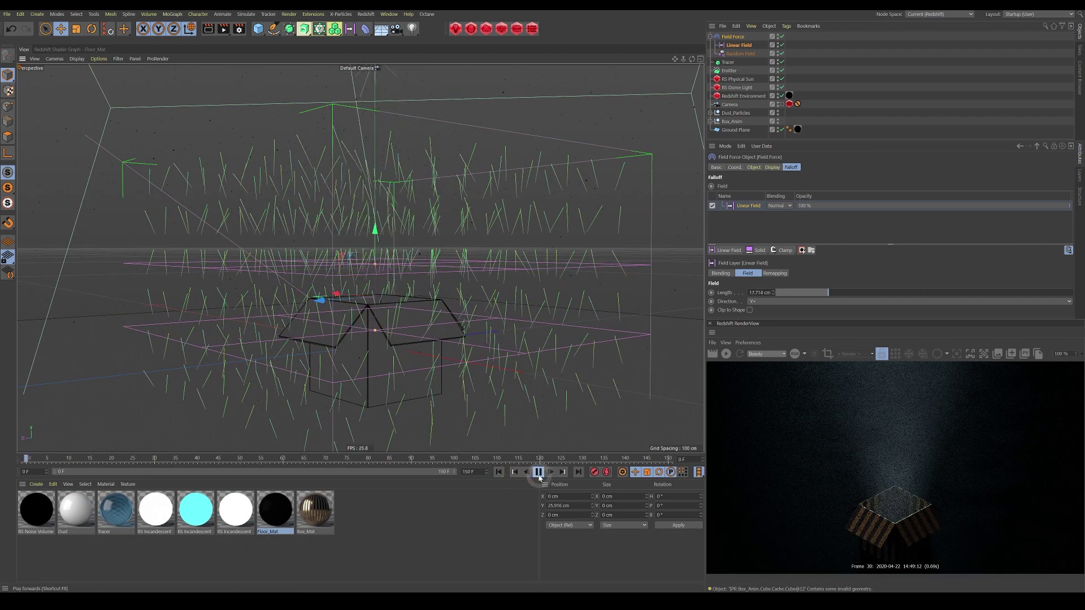
click(539, 472)
alt+drag(510, 418, 495, 289)
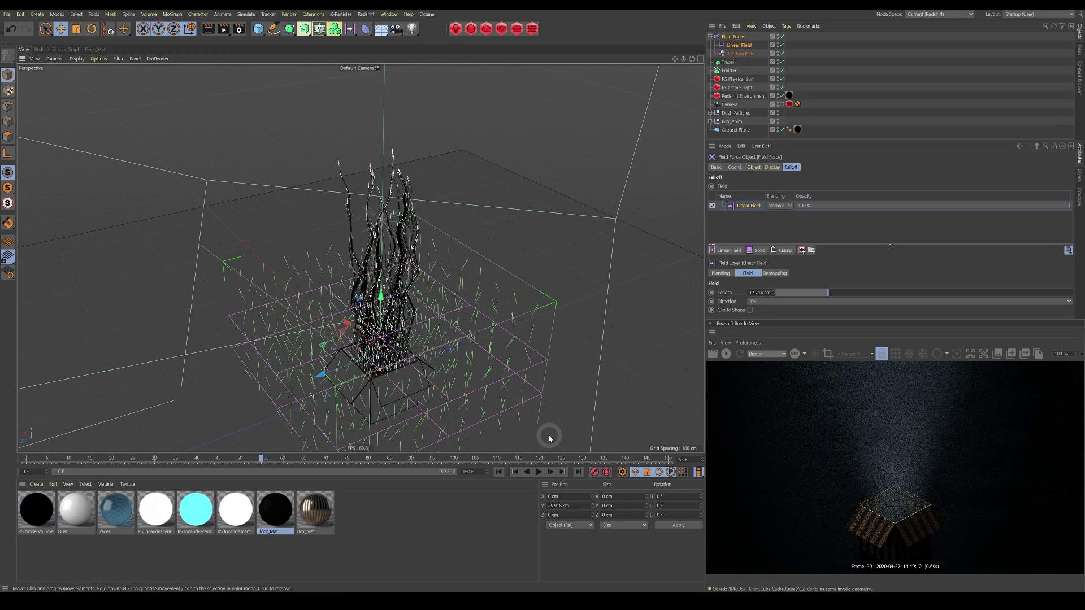
Step: Look through the scene camera and hide the Field Force and its two fields in the viewport
click(783, 105)
click(782, 105)
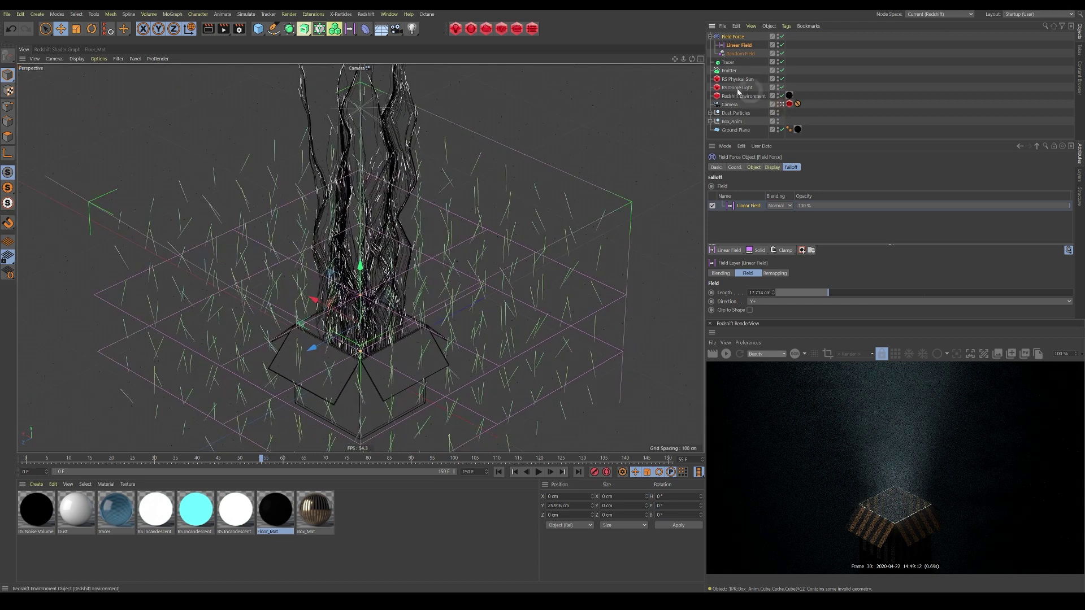
click(778, 36)
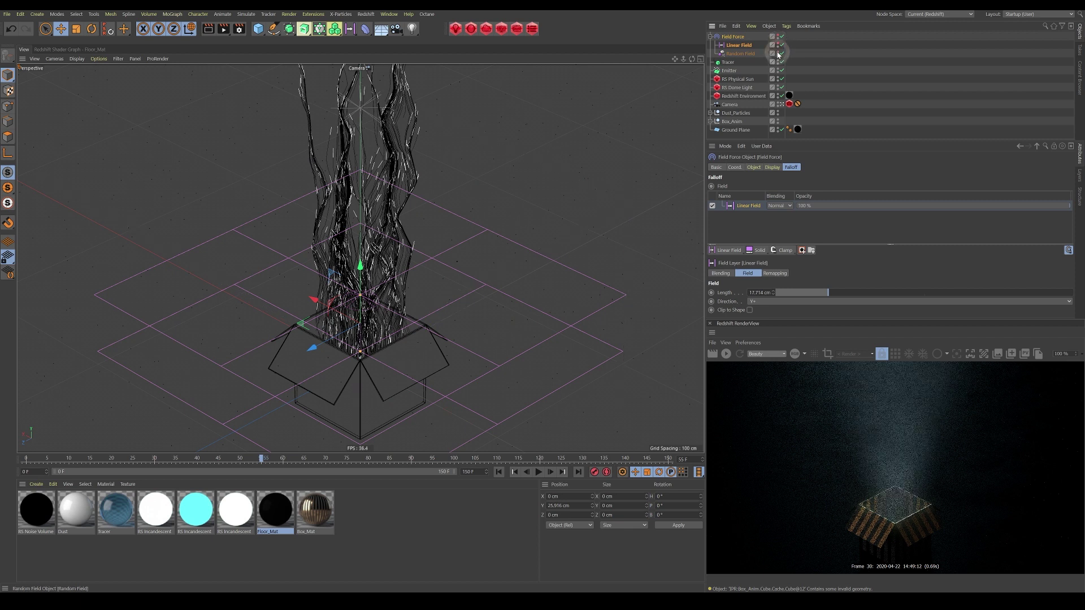
click(743, 233)
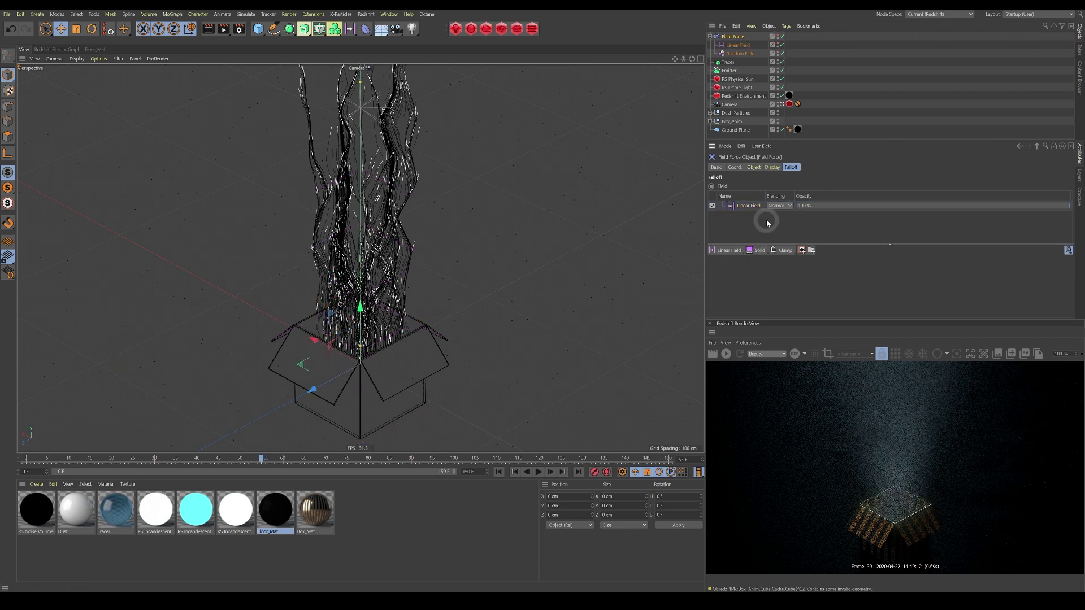
Step: Replay the animation from the start to check the trails through the scene camera
click(498, 472)
click(539, 473)
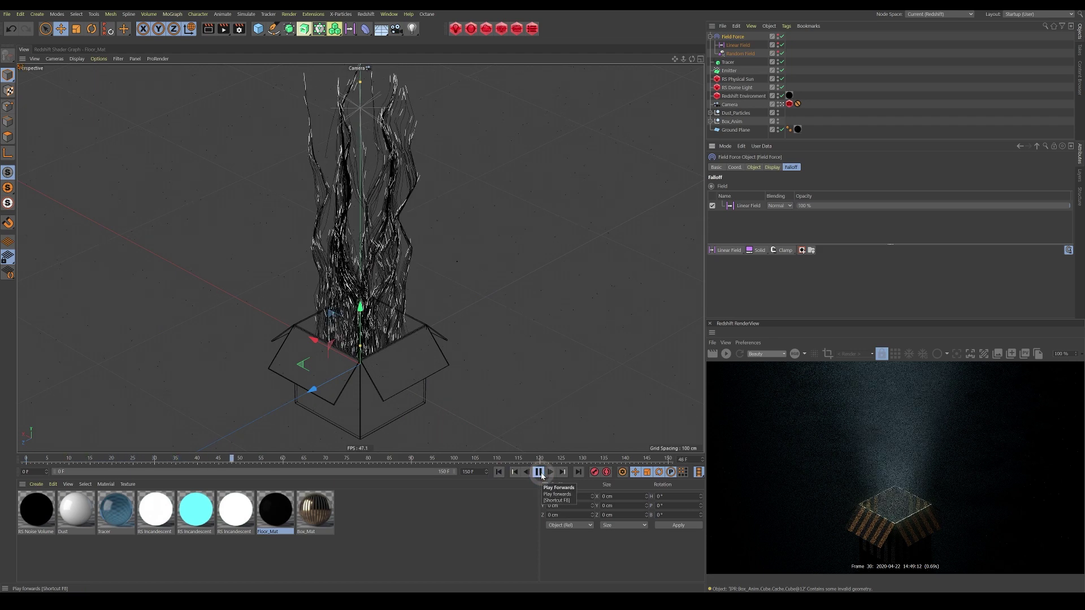
click(539, 472)
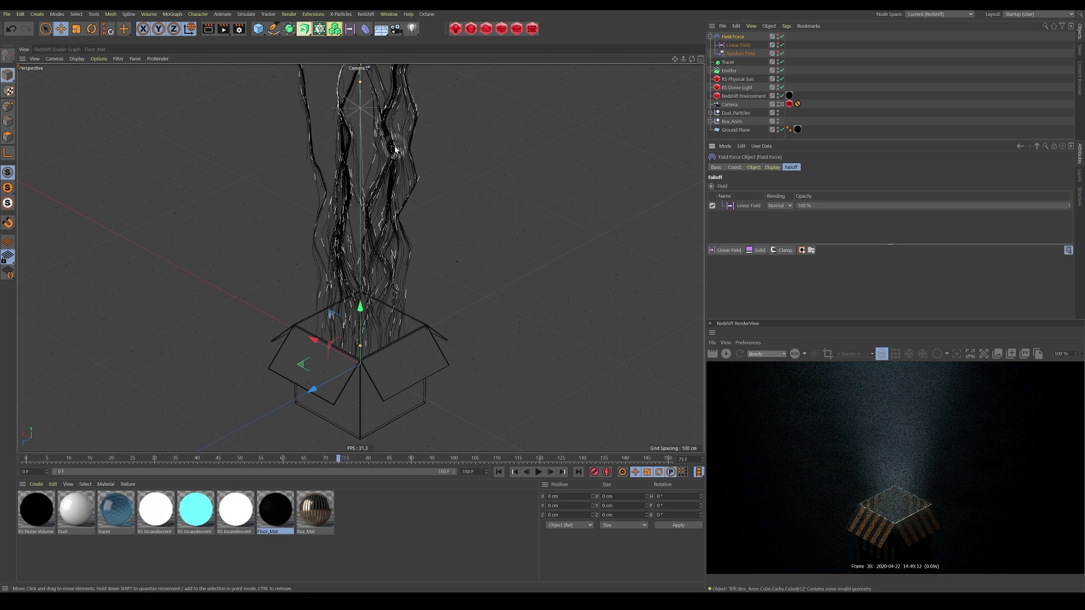
Step: Set the Tracer's spline type to B-Spline with Natural intermediate points, and replay the animation to check the trails' smoothness
click(728, 62)
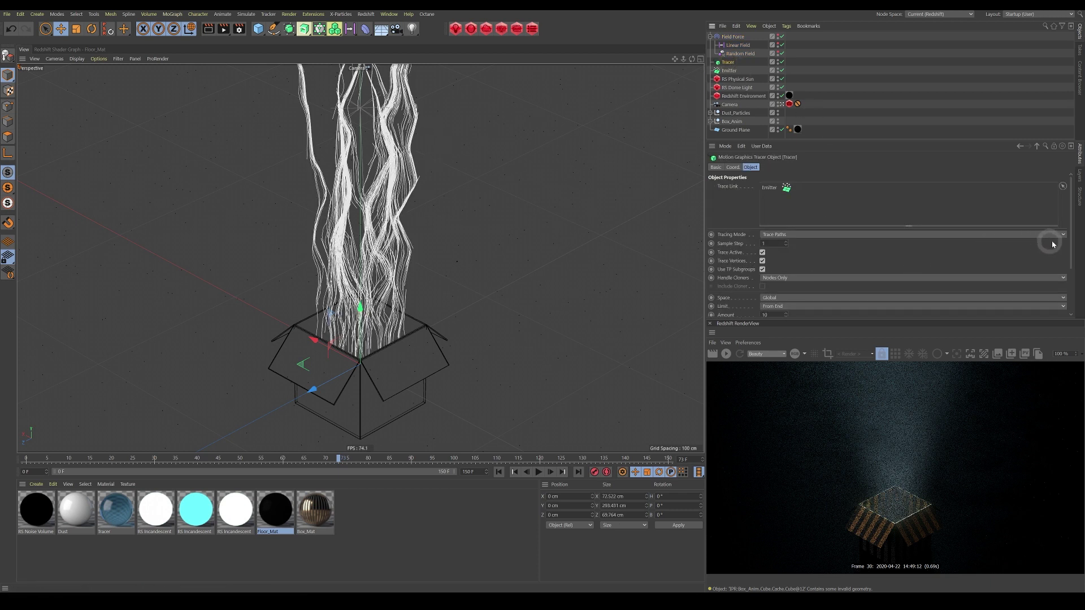
scroll(1069, 249, down, 4)
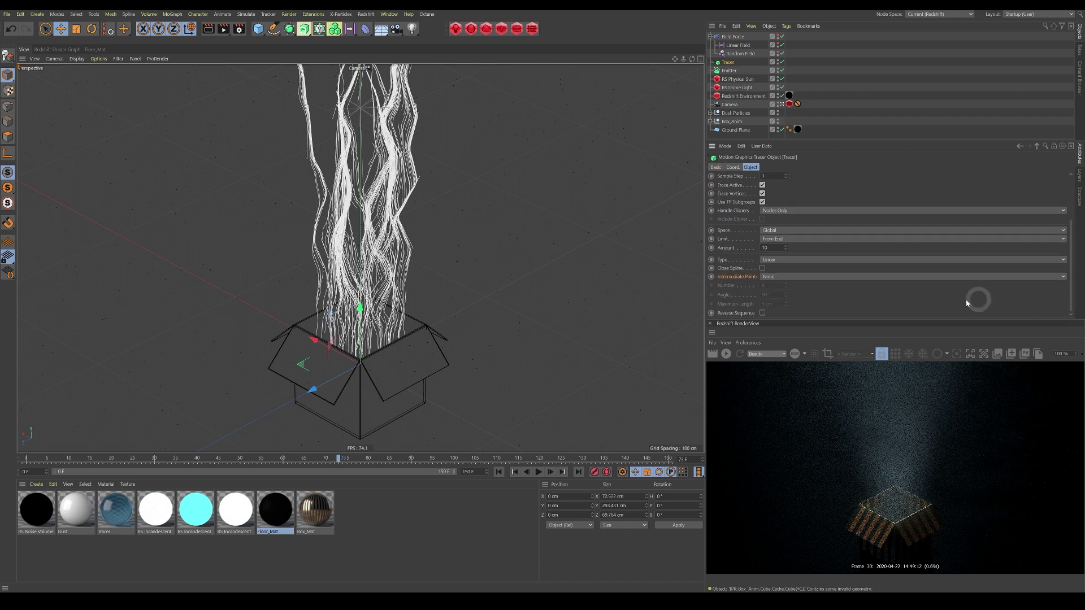
click(781, 281)
click(783, 292)
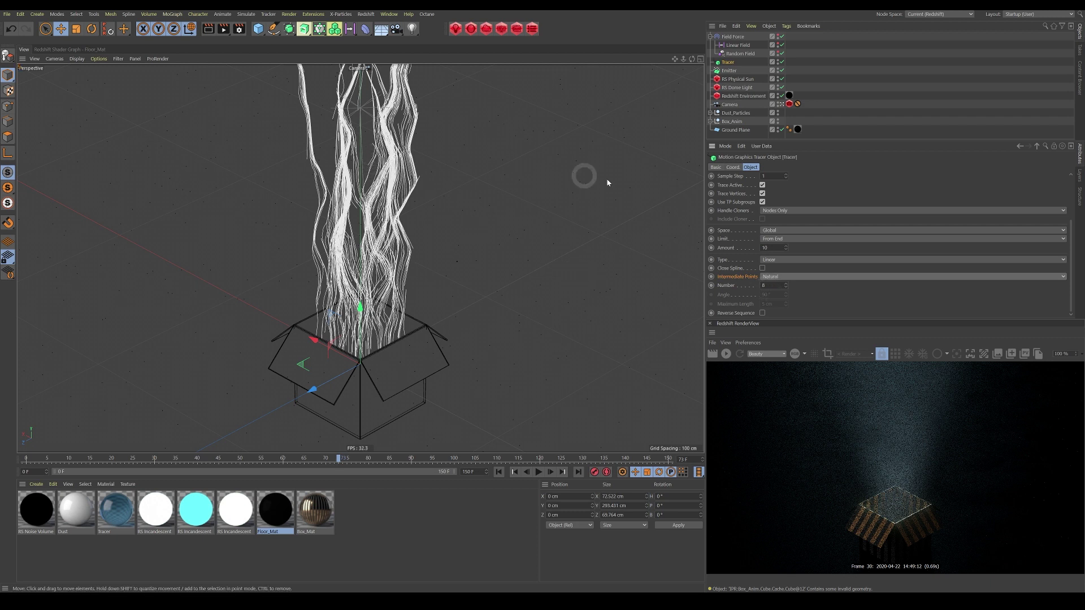
click(785, 259)
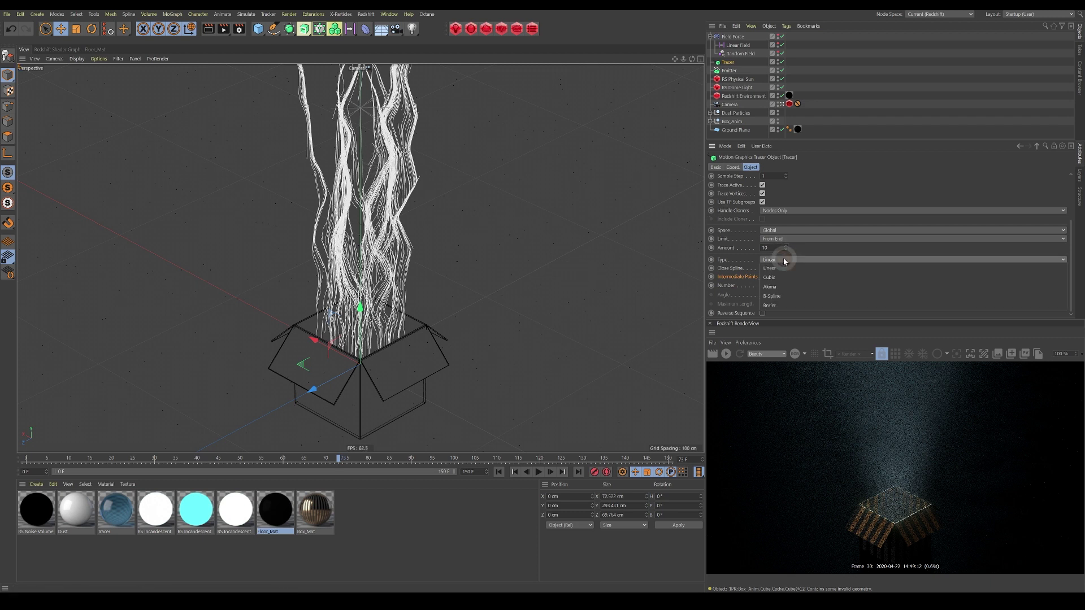
click(790, 296)
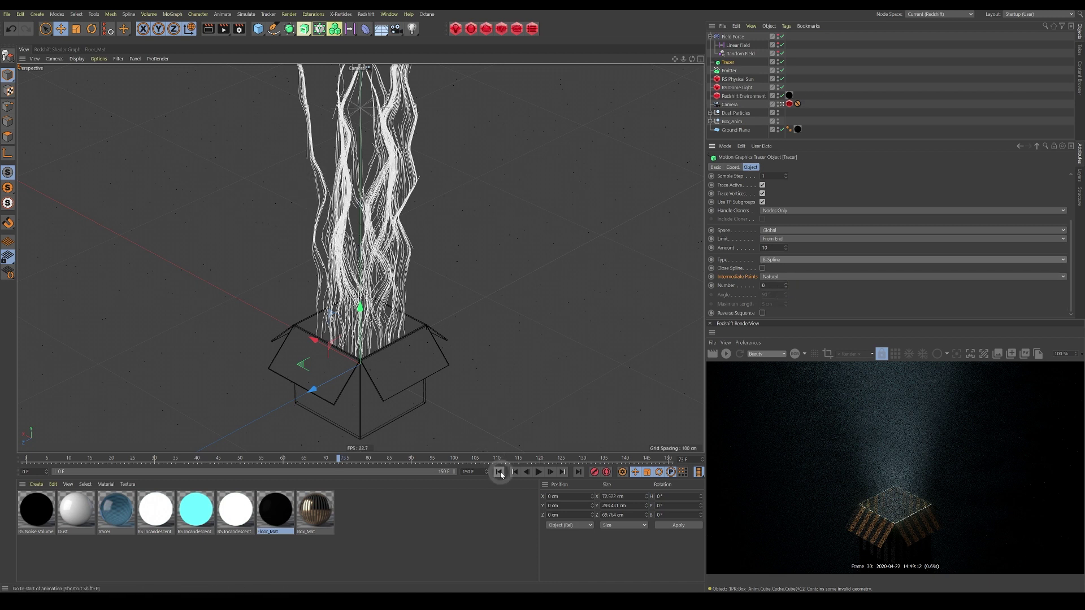
click(539, 472)
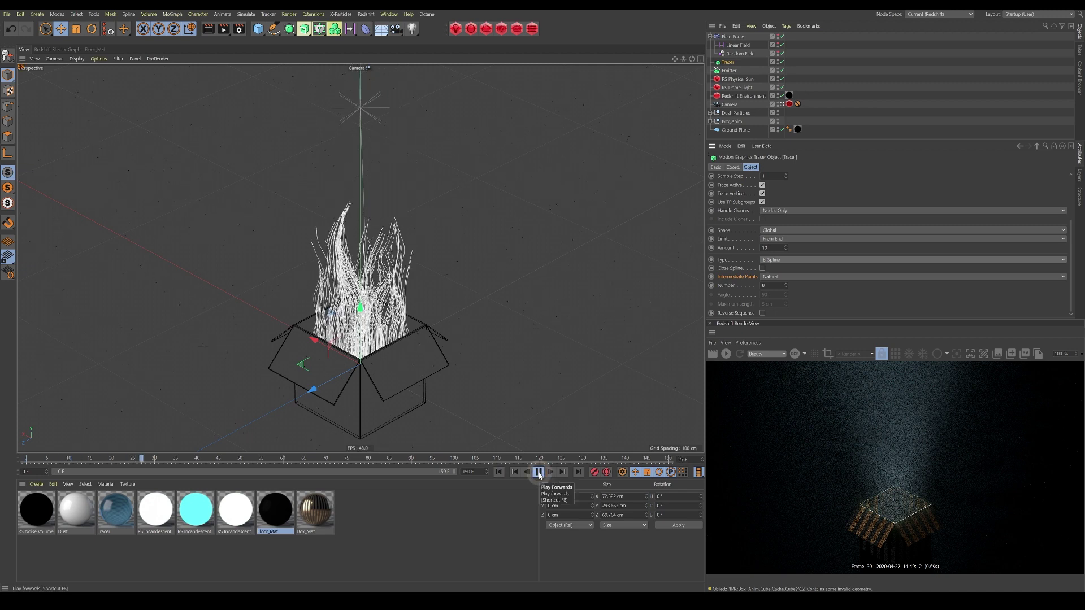
click(539, 473)
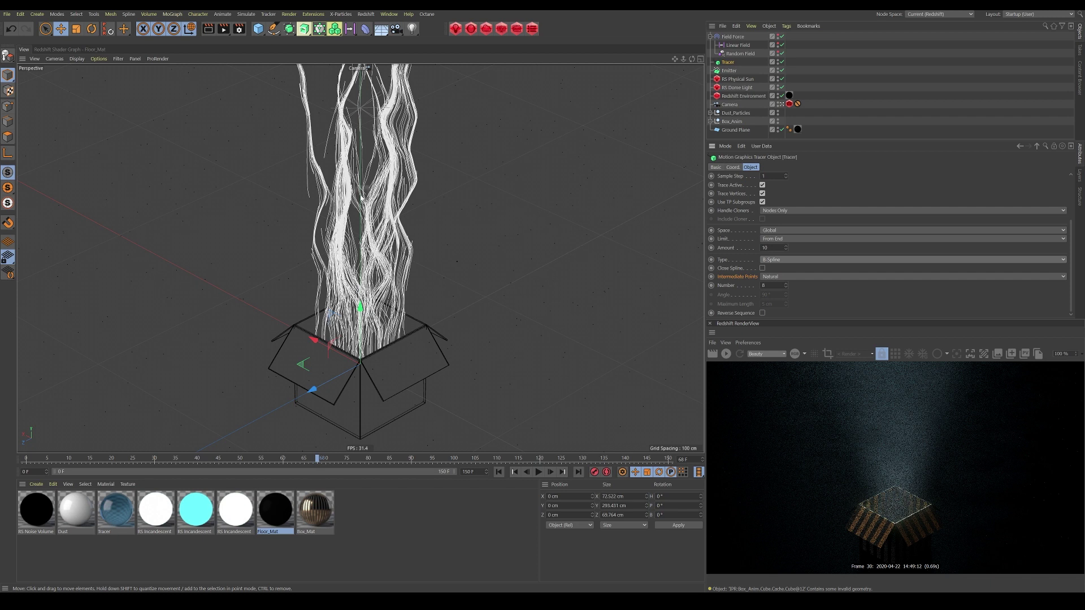
Step: Change the Field Force's velocity type to Add to Velocity
click(742, 54)
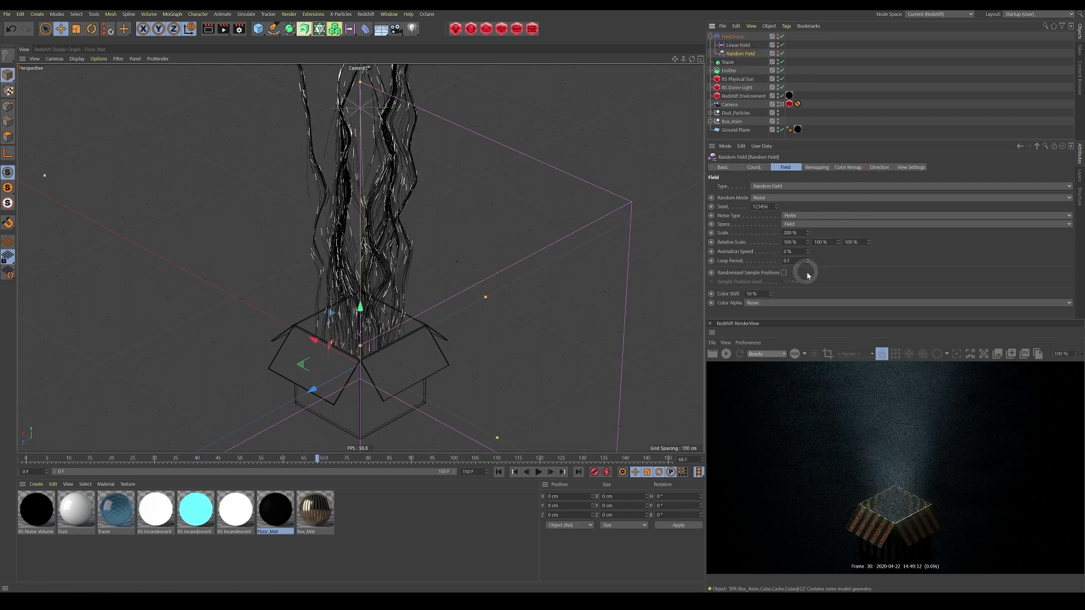
click(733, 37)
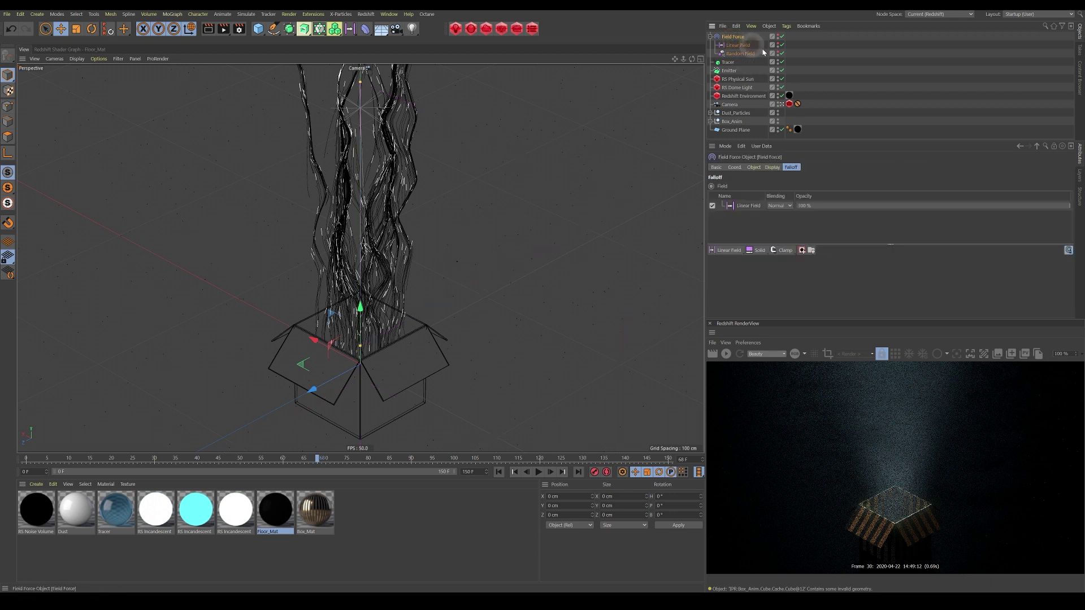
click(754, 168)
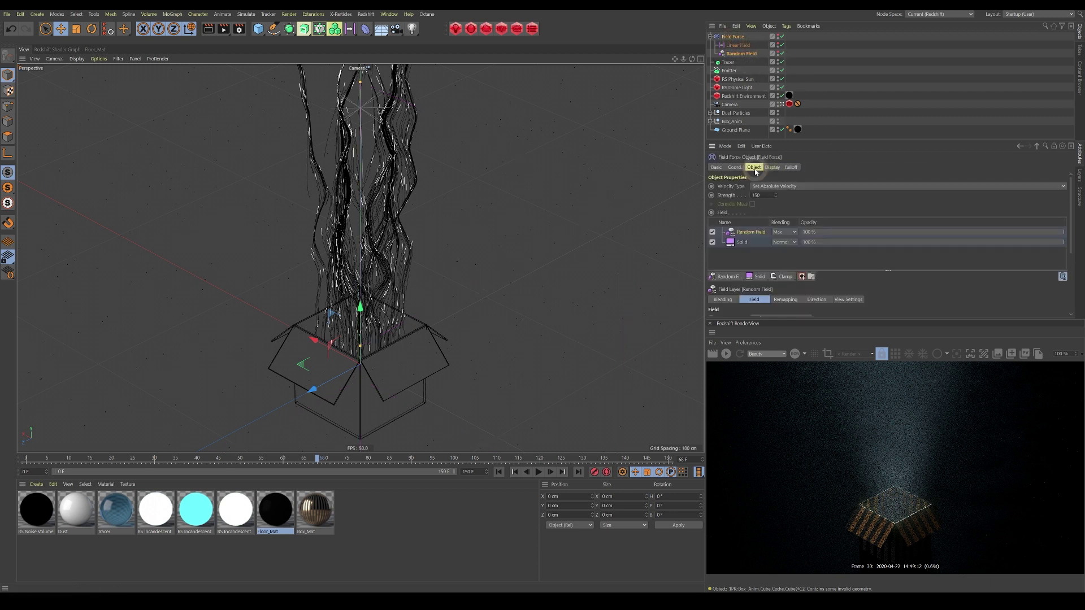
click(774, 262)
click(786, 187)
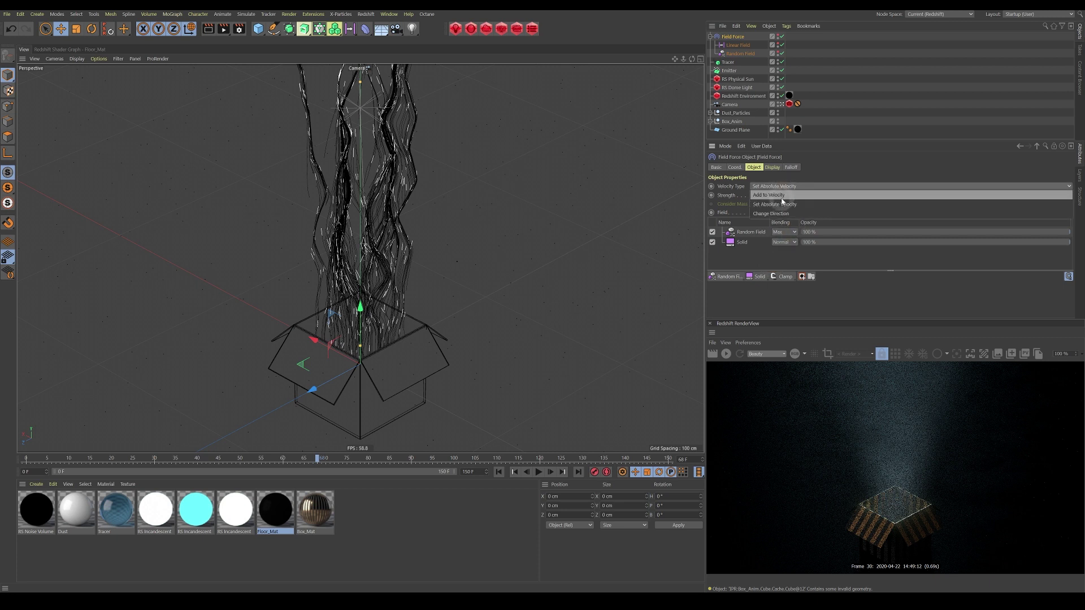
click(781, 195)
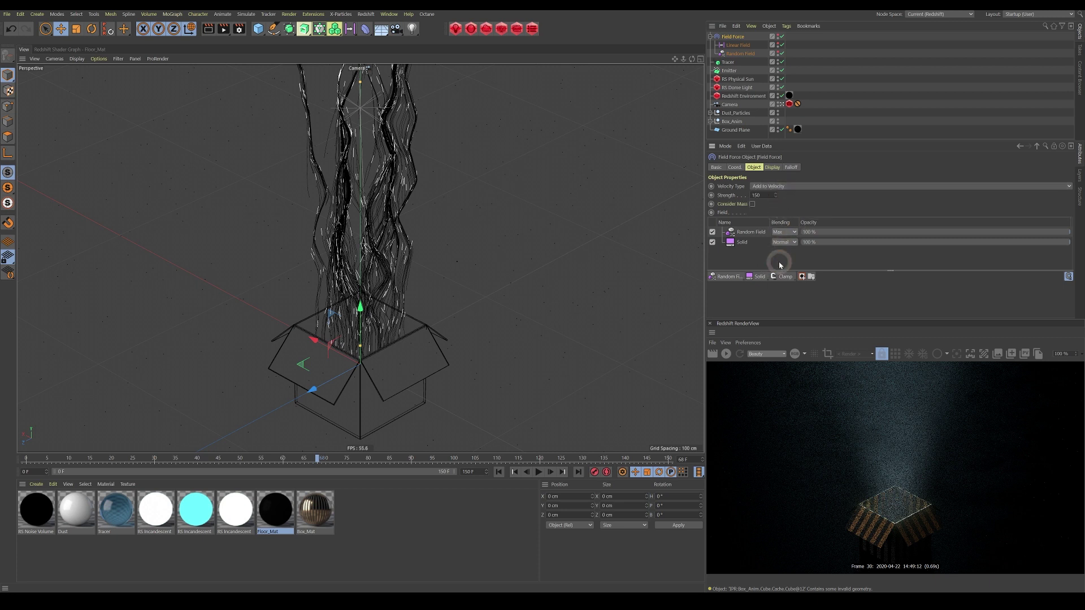
Step: Add a Friction force to the scene, play the animation to check its effect on the particles, and rewind
click(246, 14)
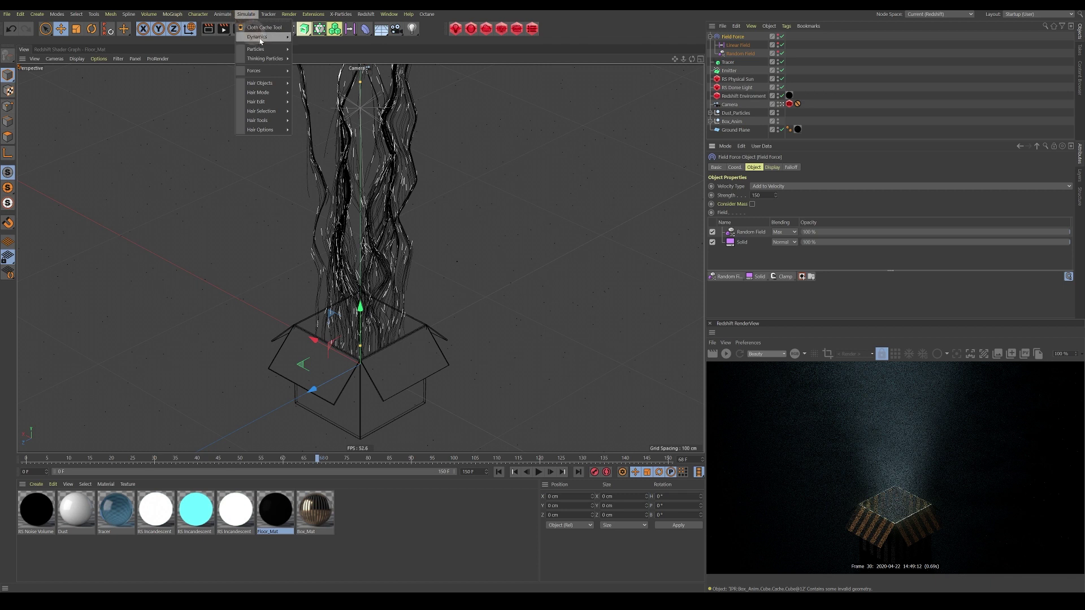
mouse_move(262, 70)
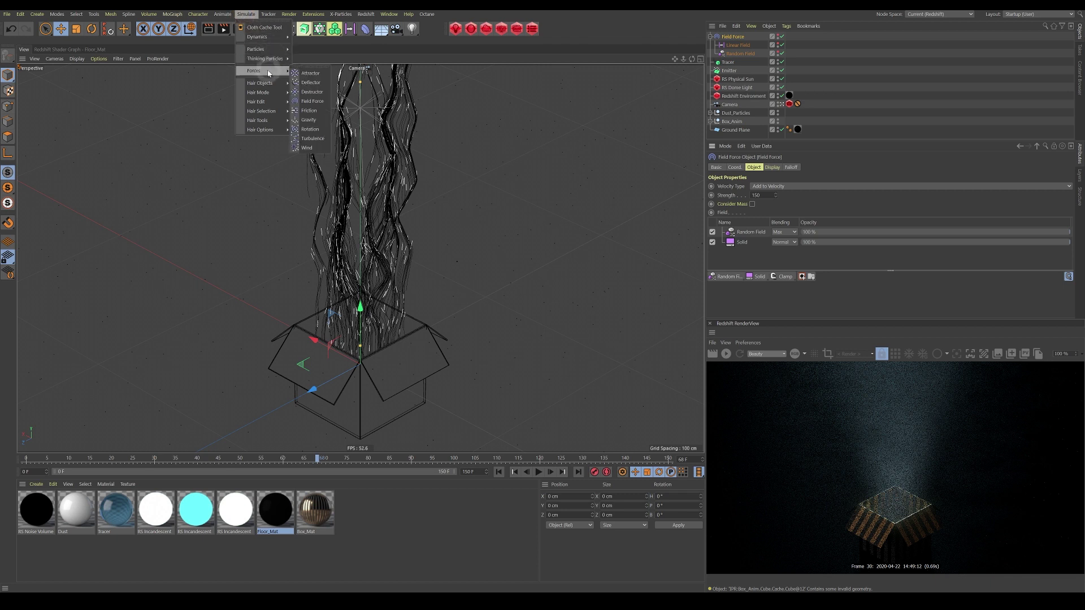
click(309, 110)
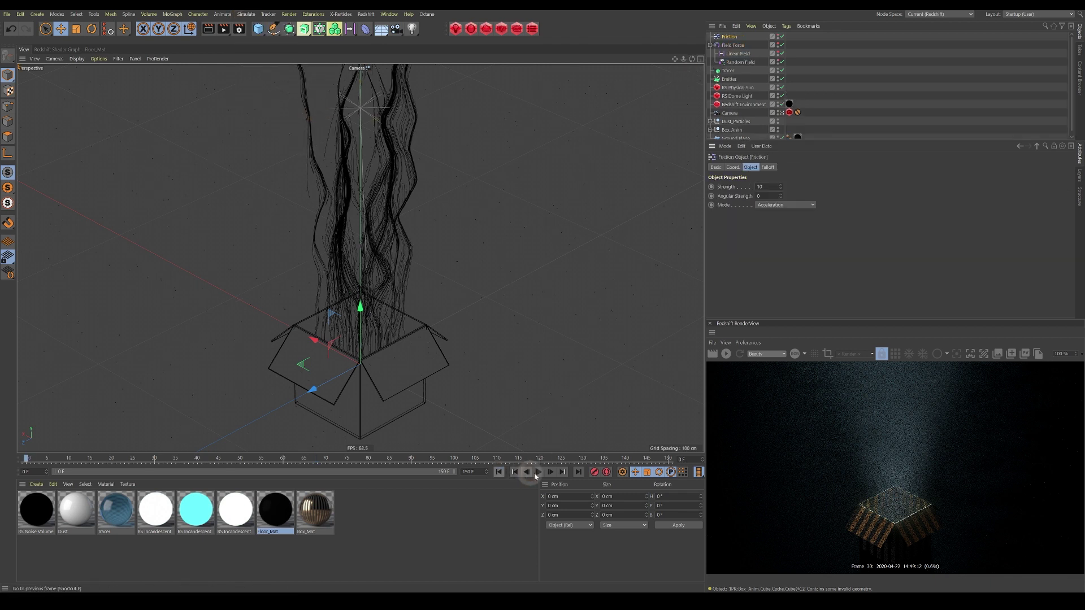
click(498, 472)
click(538, 472)
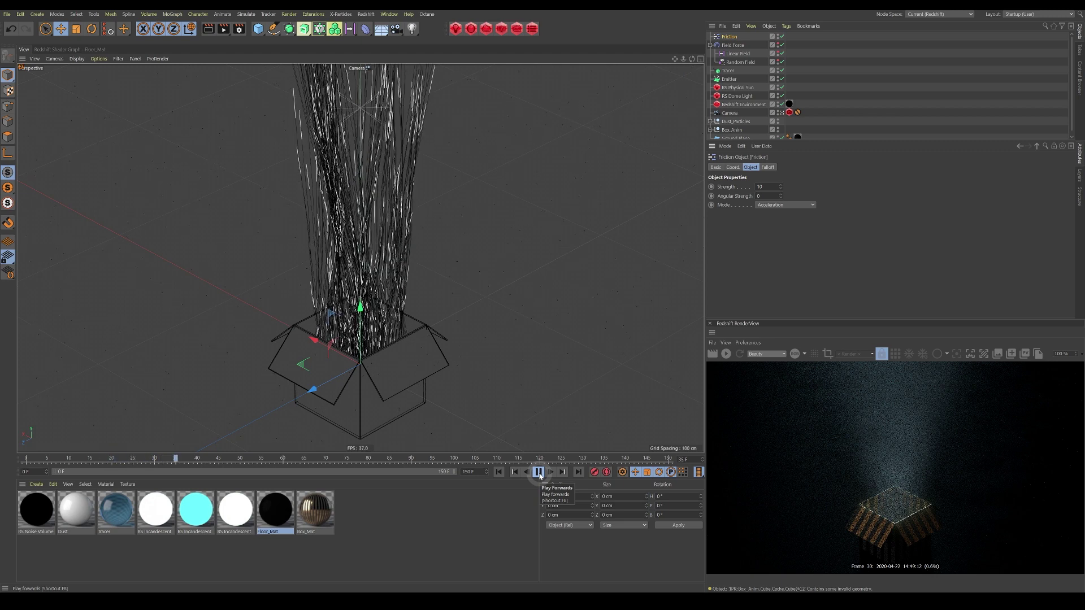
click(539, 472)
click(498, 472)
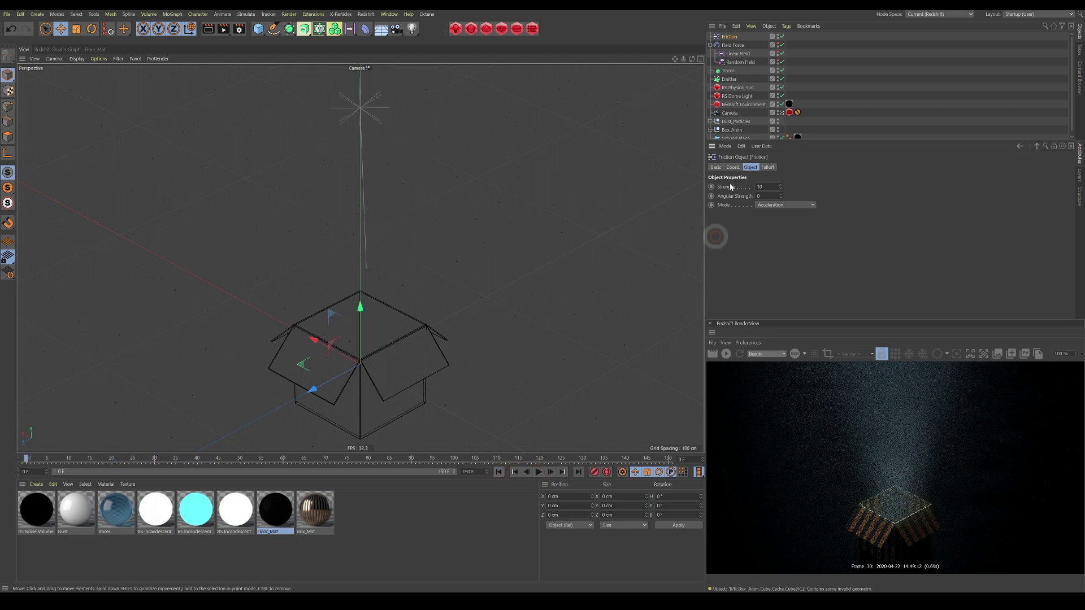
Step: Set the Friction force's strength to 100 and play the animation to check how far the particles rise
click(733, 44)
click(729, 36)
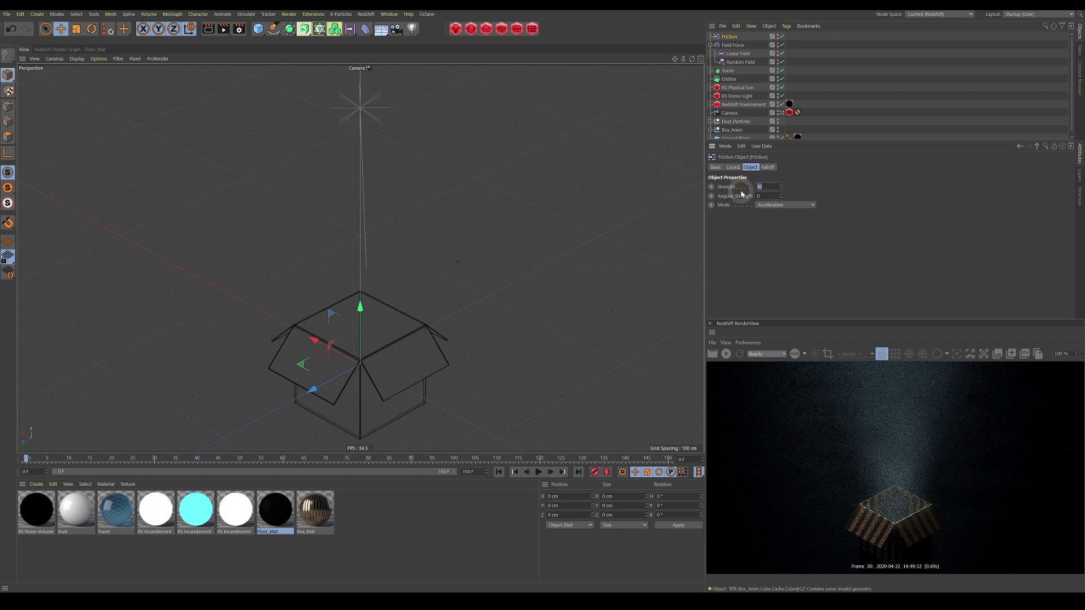
text(100)
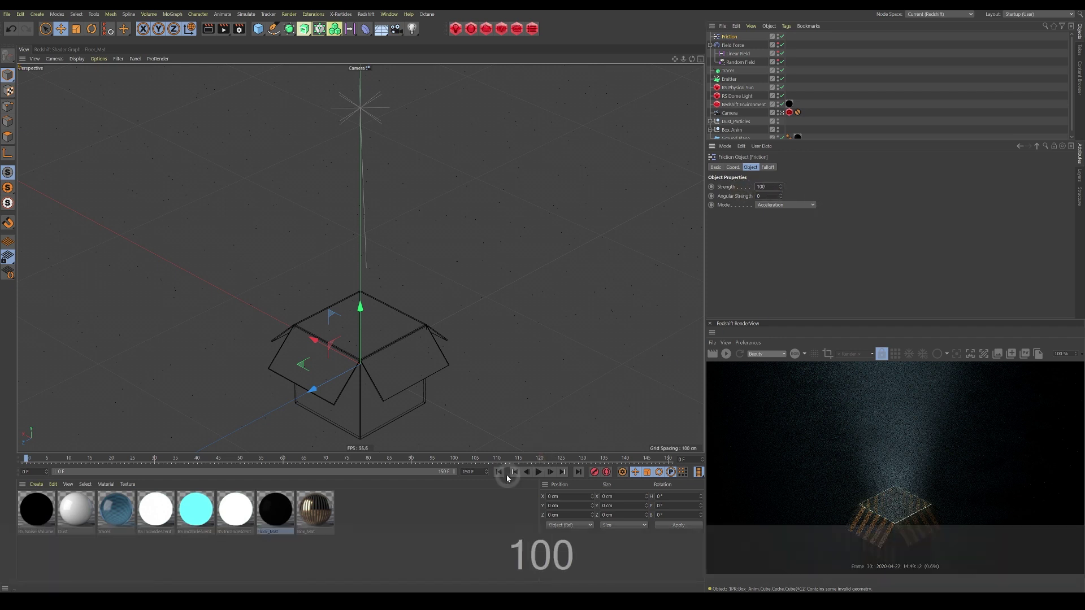
click(539, 473)
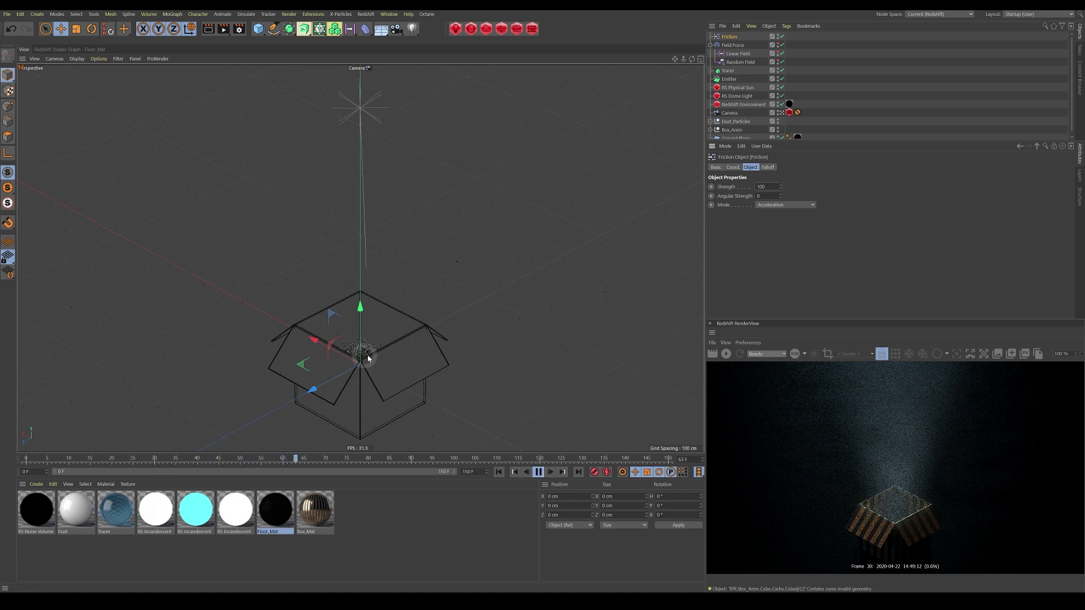
click(539, 472)
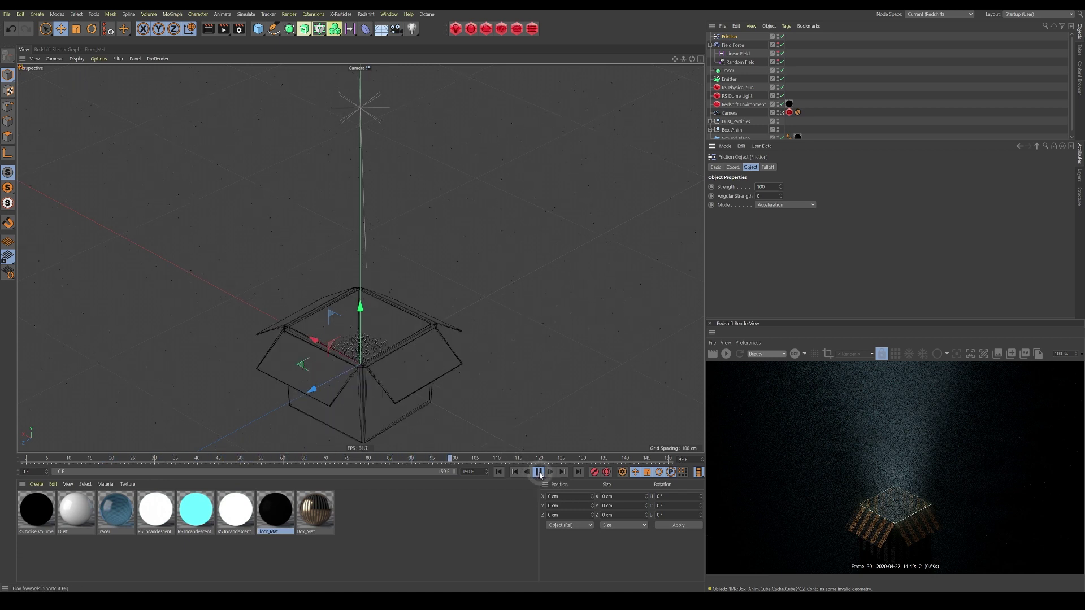
Step: Set the Emitter's particle speed to 500 cm and rewind the animation to the start
click(731, 79)
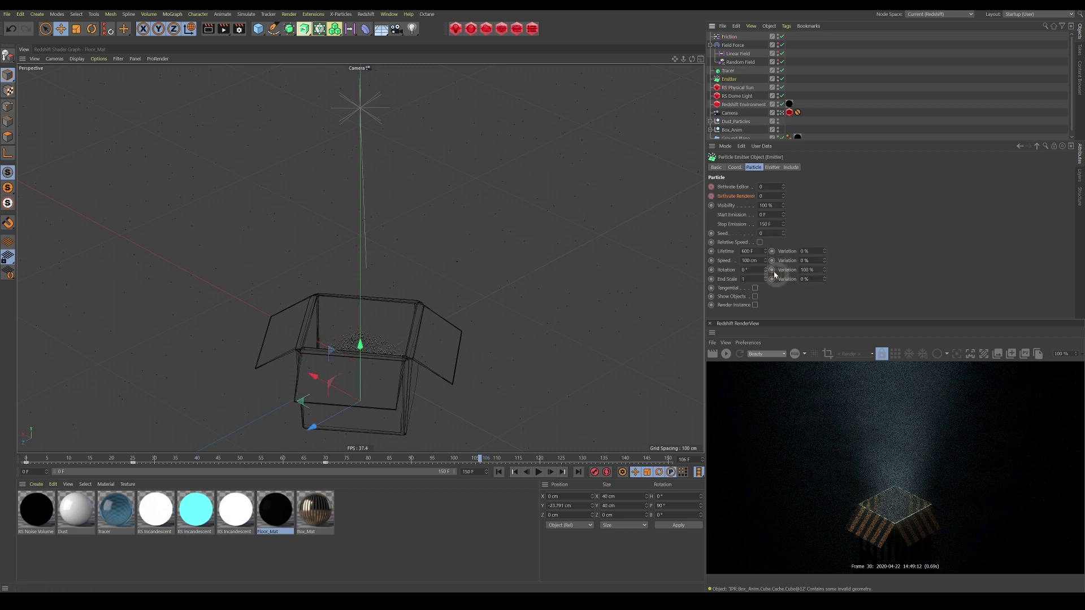
click(753, 261)
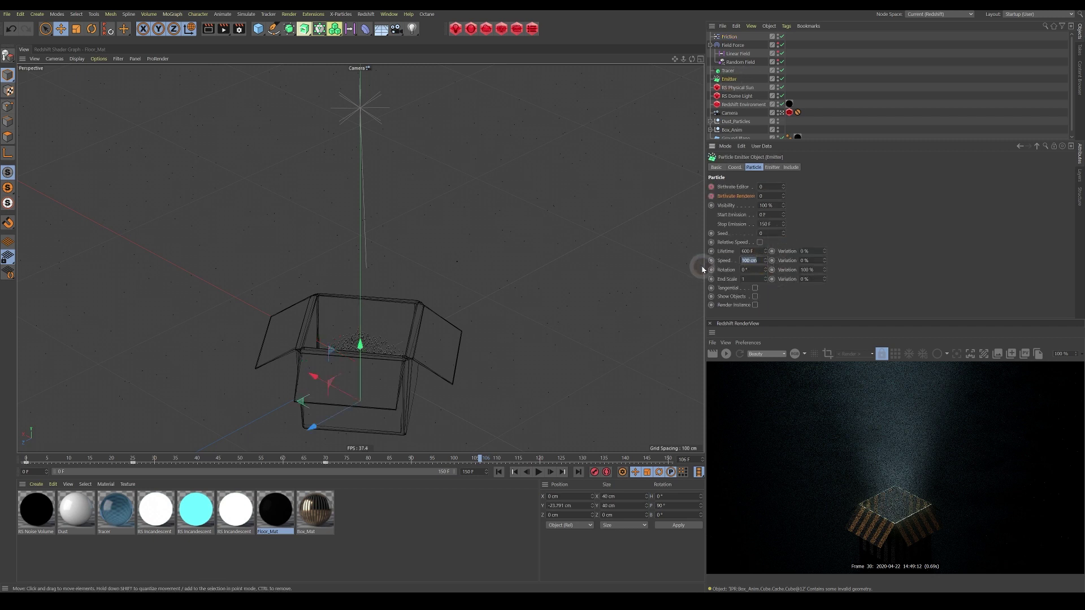
text(500)
click(499, 472)
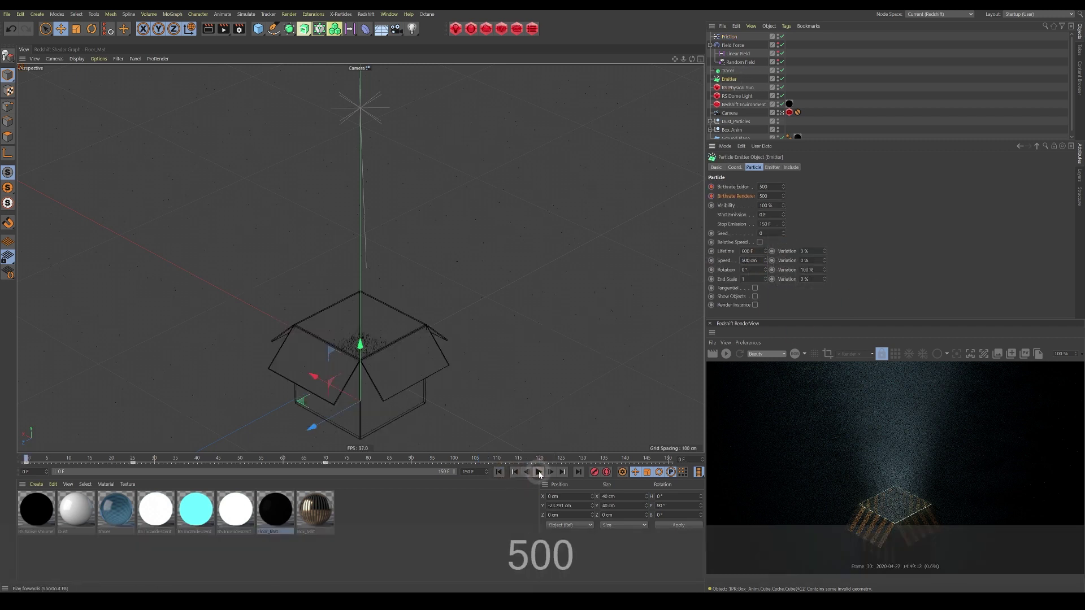
Step: Play the animation to check how fast the particles rise, and set the Emitter's particle speed to 100 cm
click(539, 472)
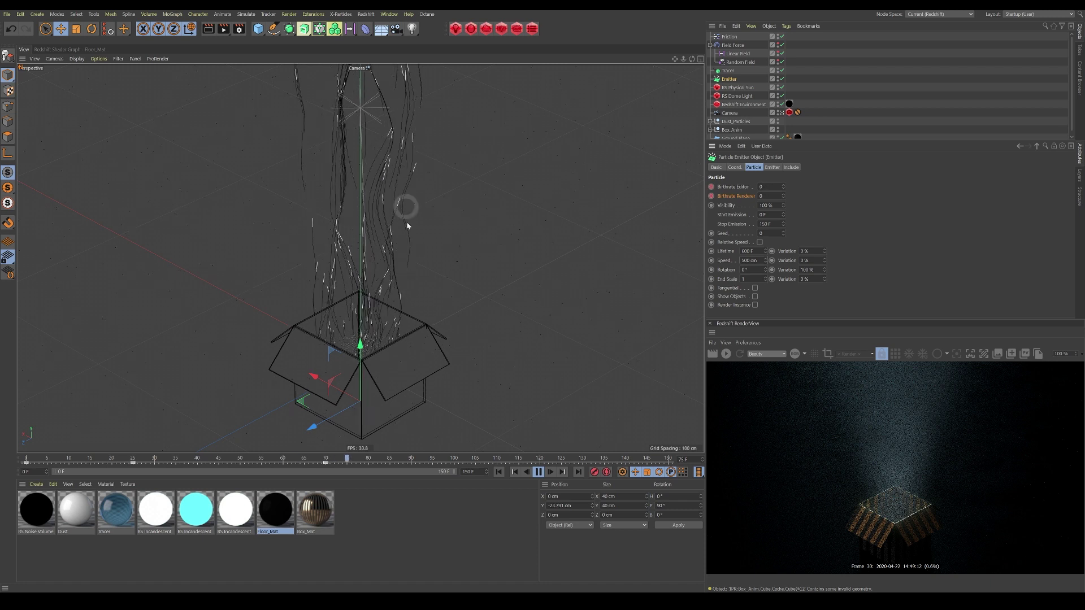
click(538, 472)
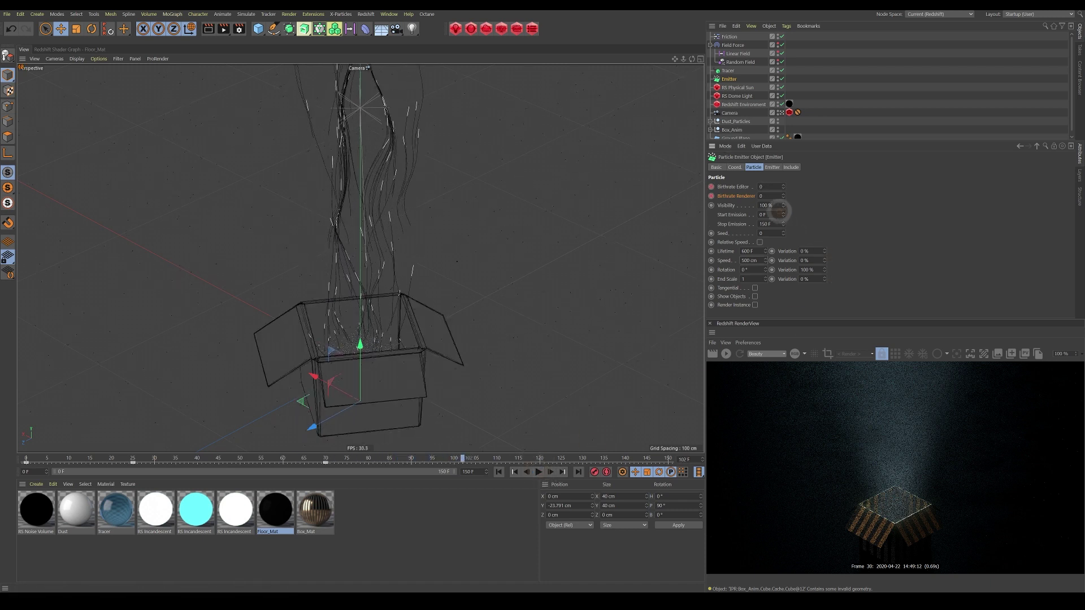
double_click(754, 260)
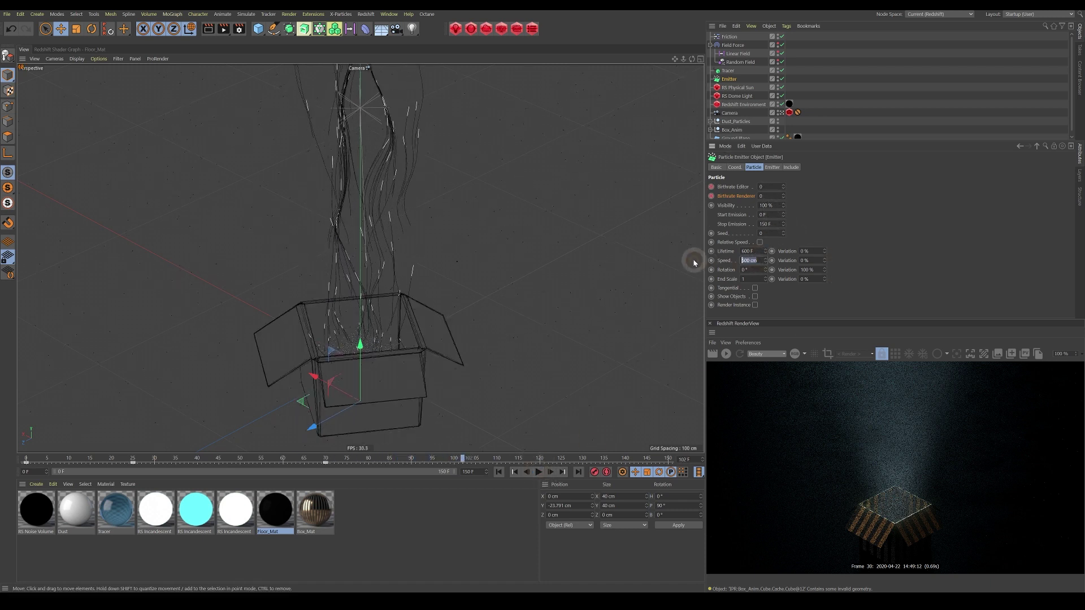
text(100)
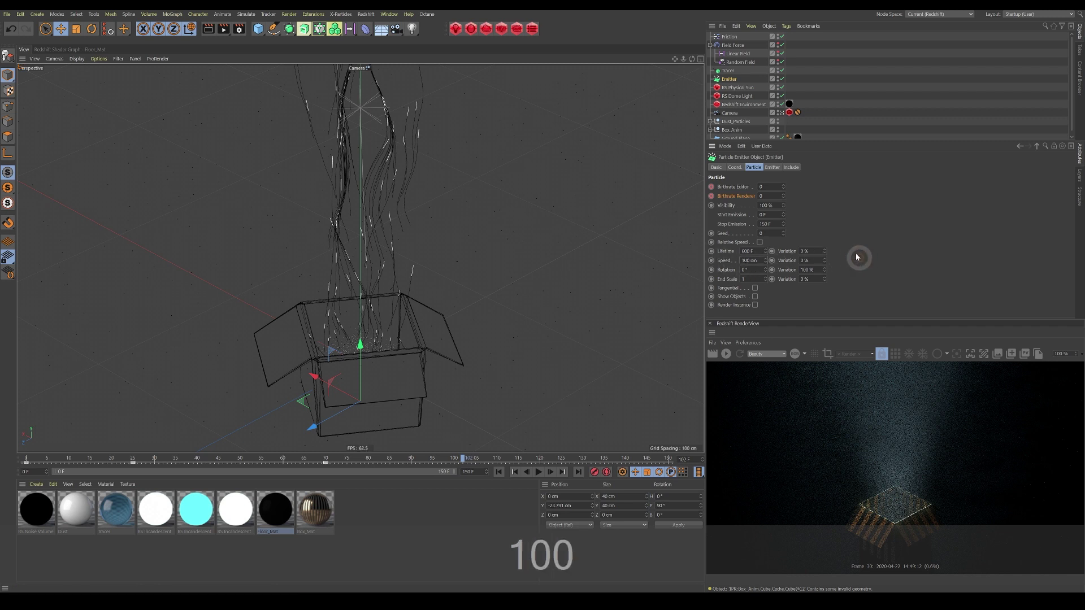
Step: Delete the Friction force and set the Field Force's velocity type to Set Absolute Velocity
click(732, 37)
key(Delete)
click(733, 37)
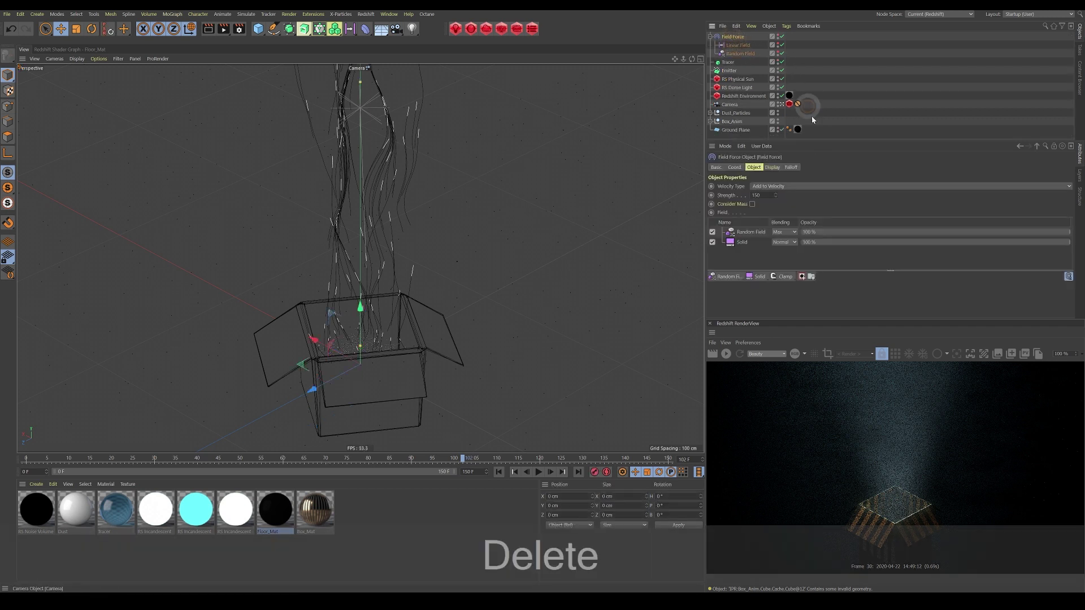
drag(764, 195, 733, 199)
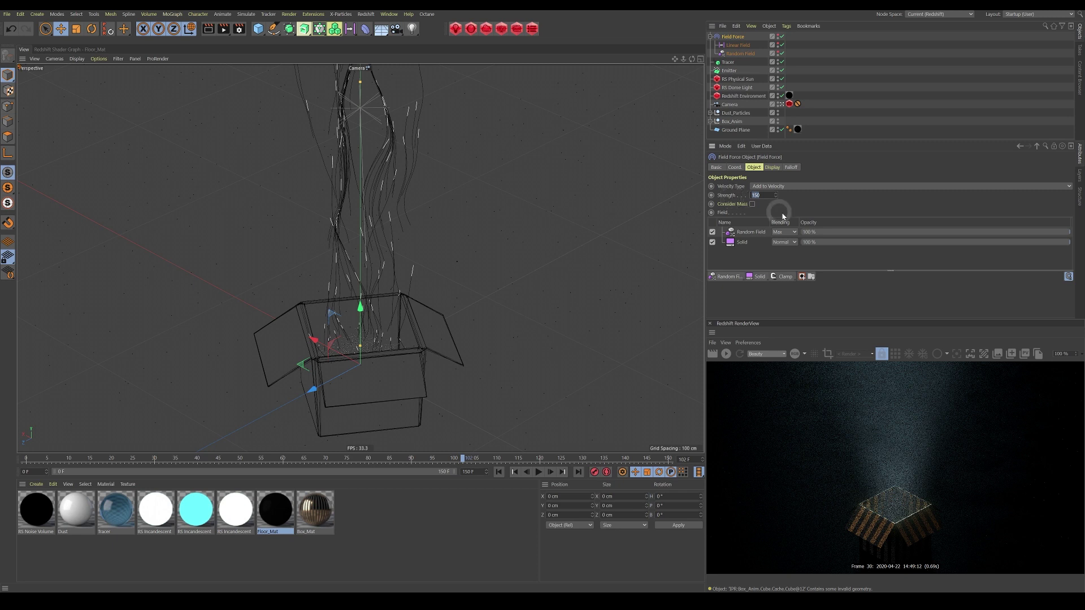
click(795, 186)
click(807, 202)
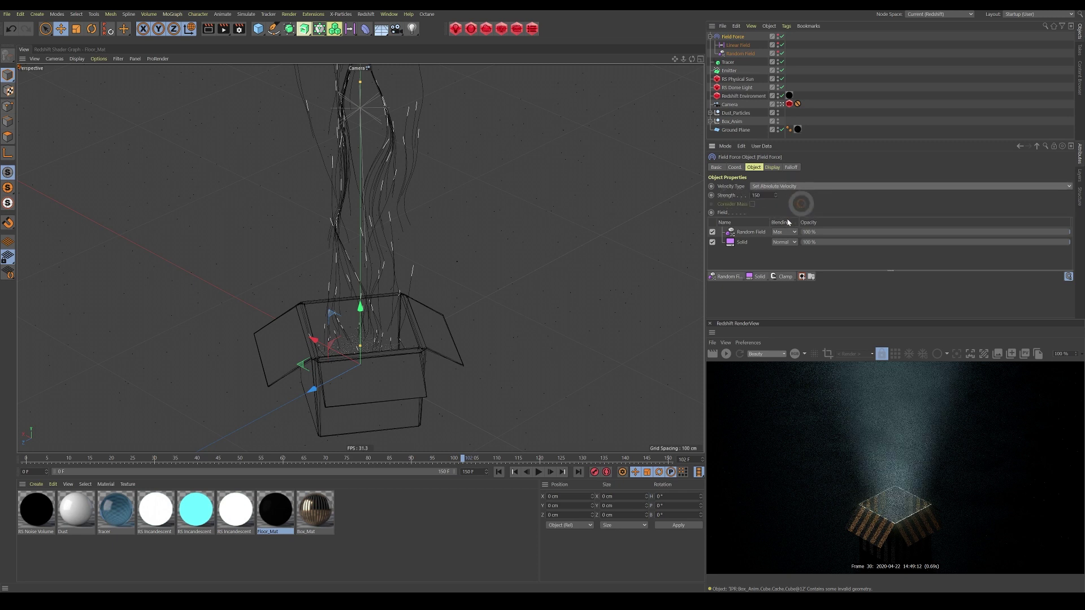
Step: Replay the animation from the start, stop it at about frame 66, and start the Redshift preview render
click(515, 472)
click(539, 472)
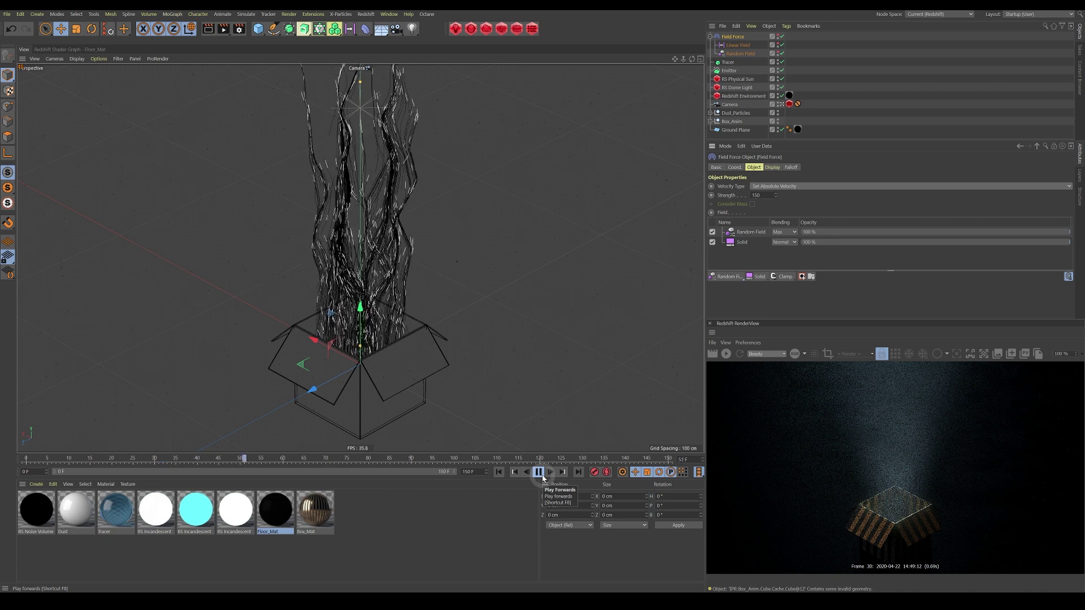
click(539, 472)
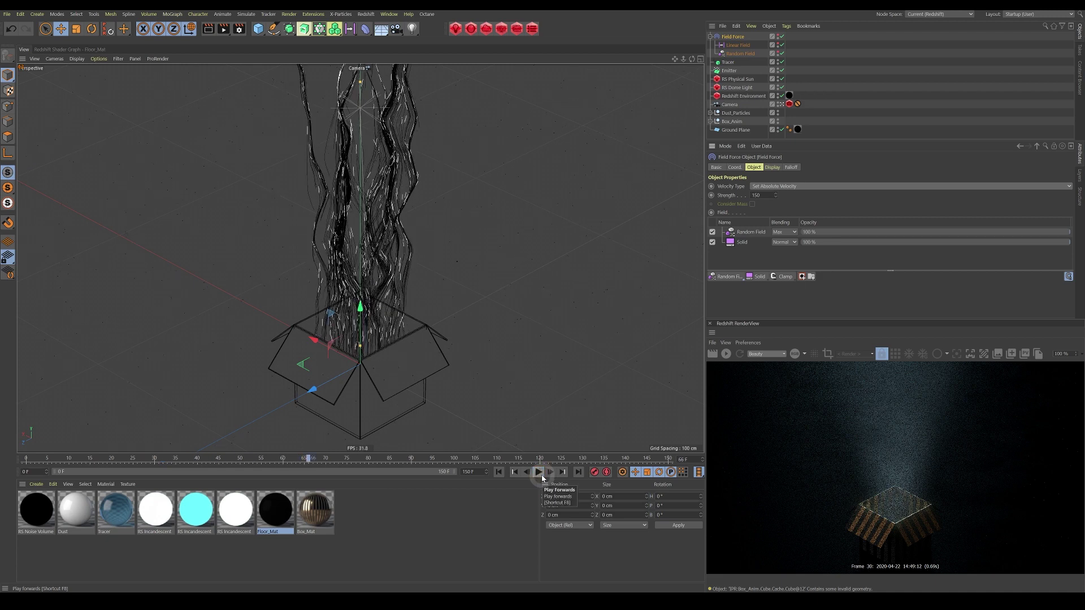
click(726, 353)
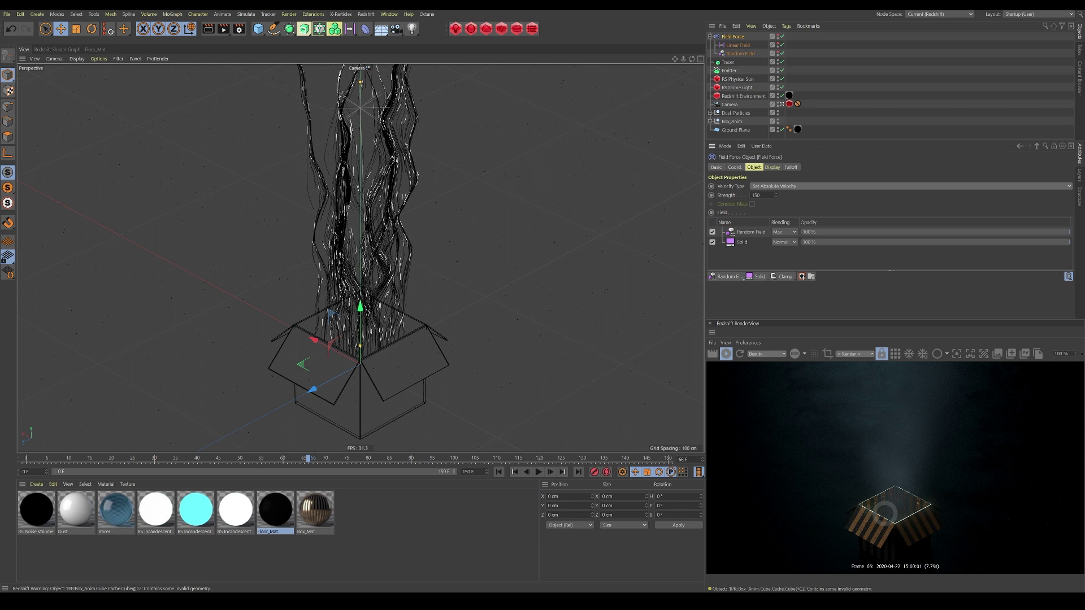
Step: Collapse the Field Force hierarchy and add a Redshift Object tag to the Emitter
click(710, 36)
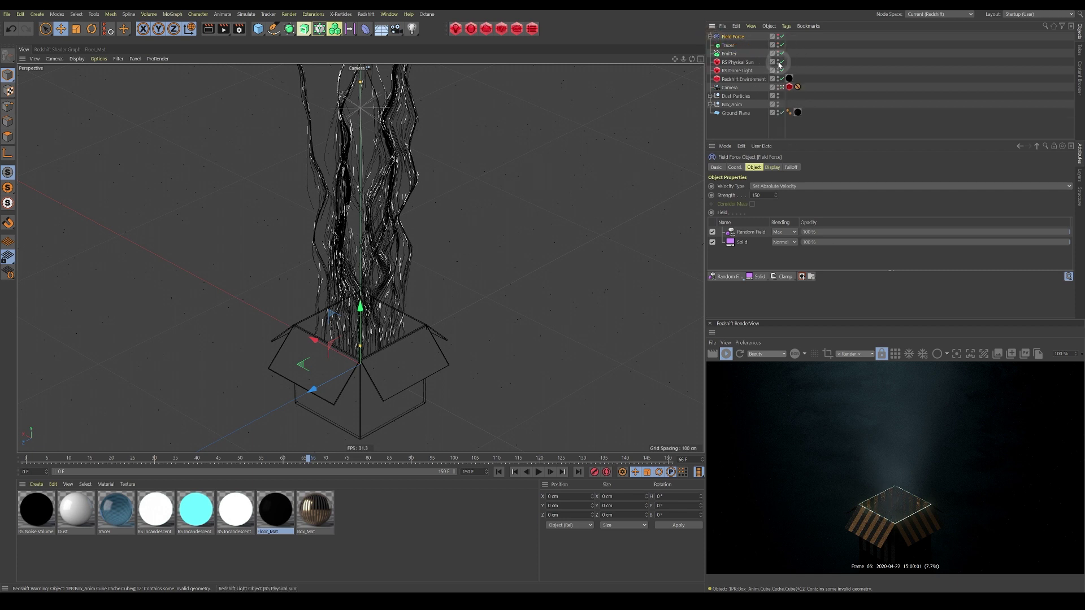
click(739, 53)
click(733, 55)
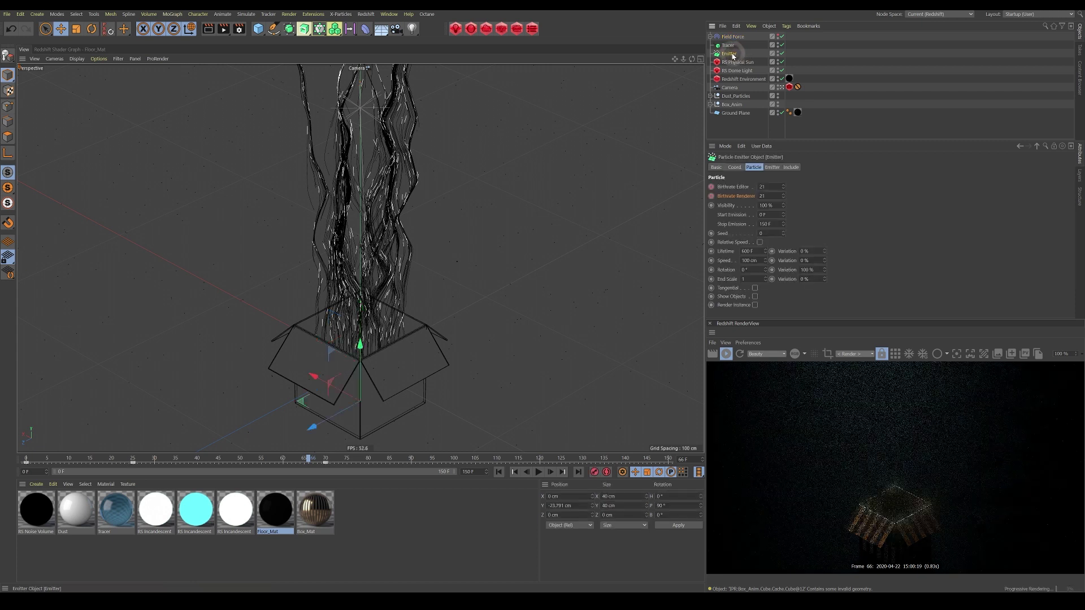
right_click(733, 55)
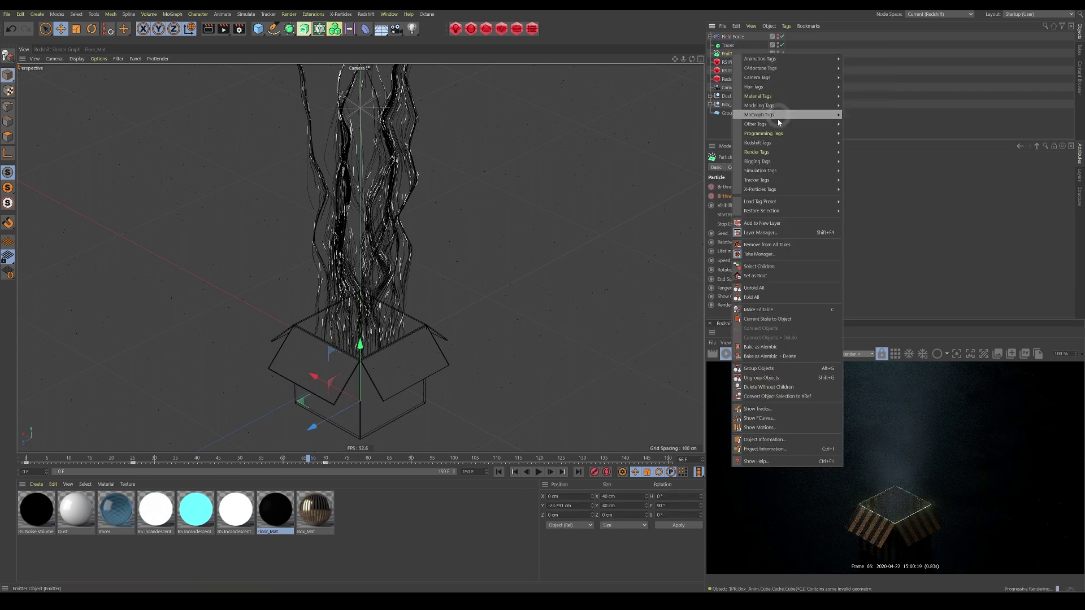
mouse_move(781, 143)
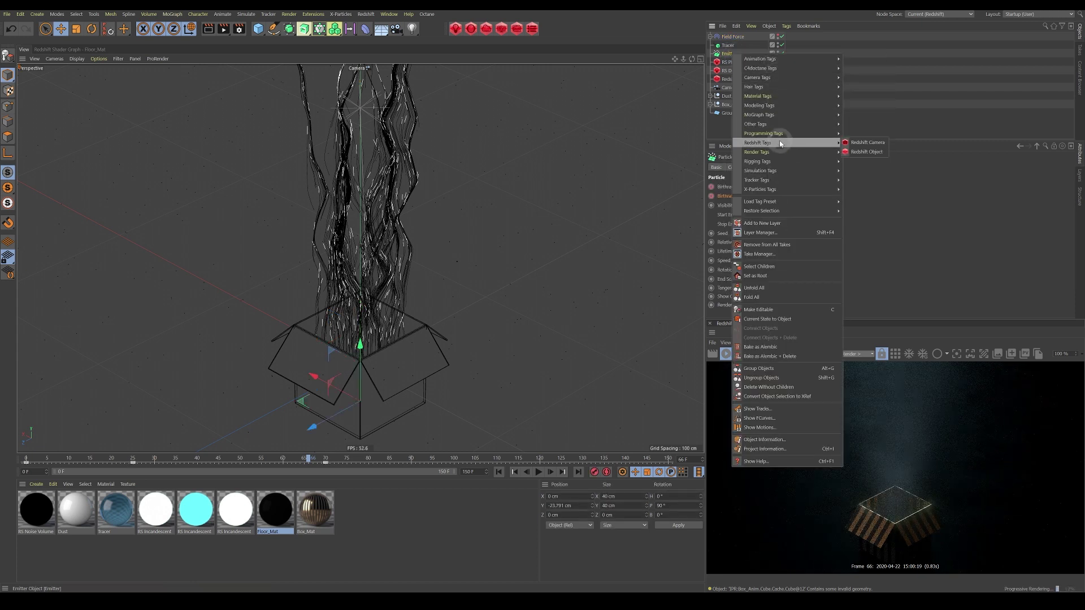
click(866, 152)
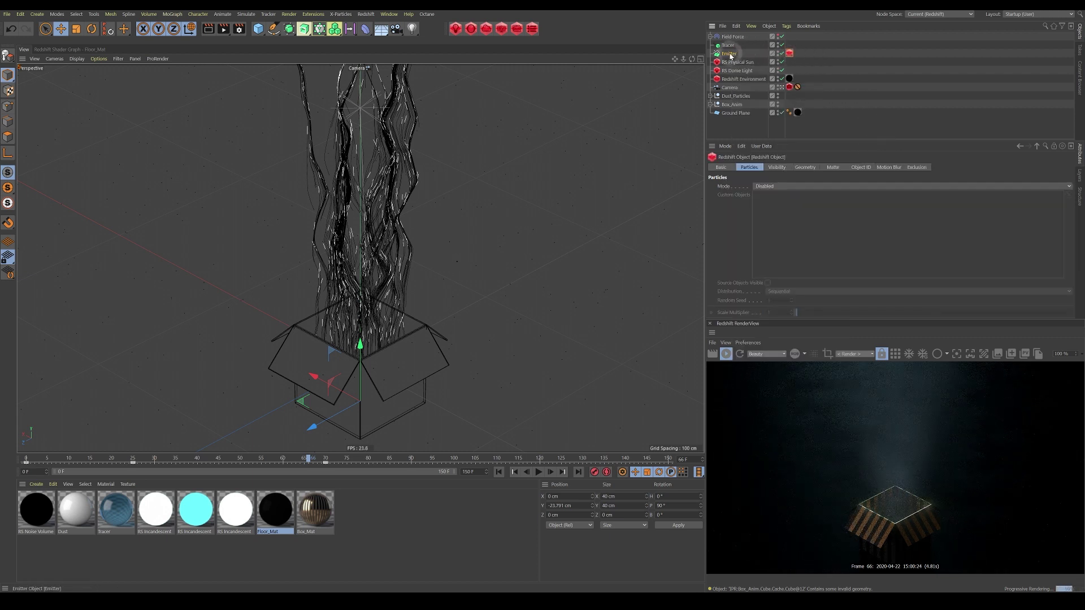
Step: Set the Emitter tag's particle mode to Sphere Instances with a scale multiplier of 0.4
click(749, 169)
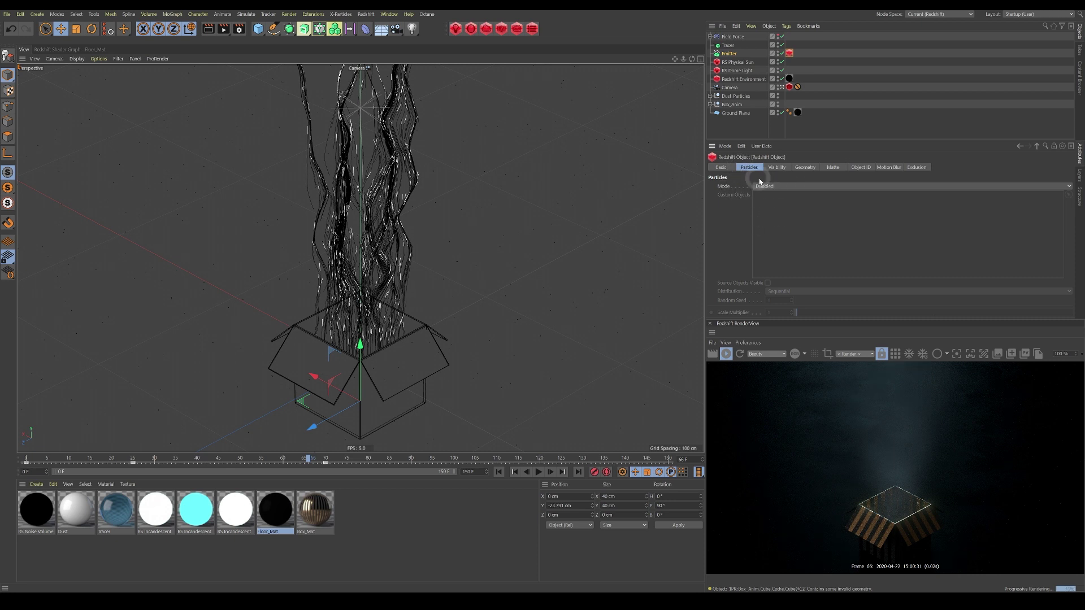
click(778, 186)
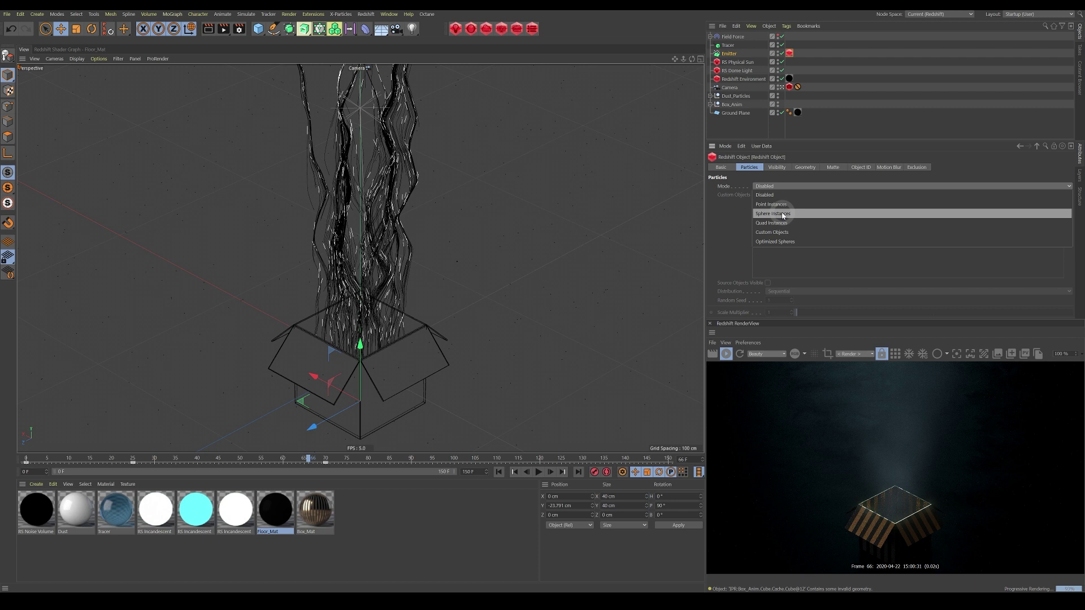
click(784, 214)
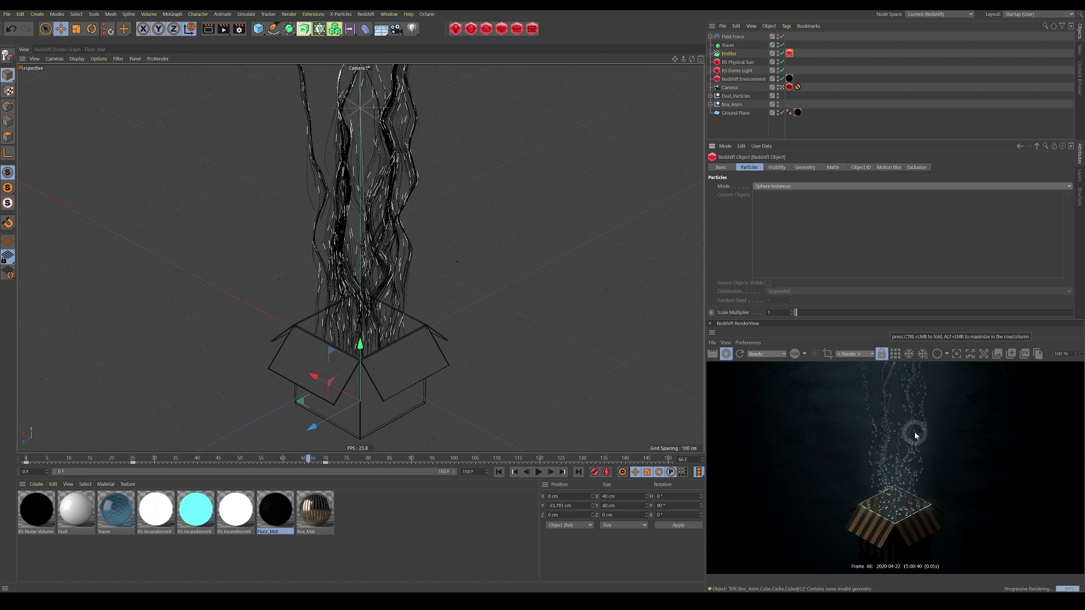
click(777, 312)
text(0.)
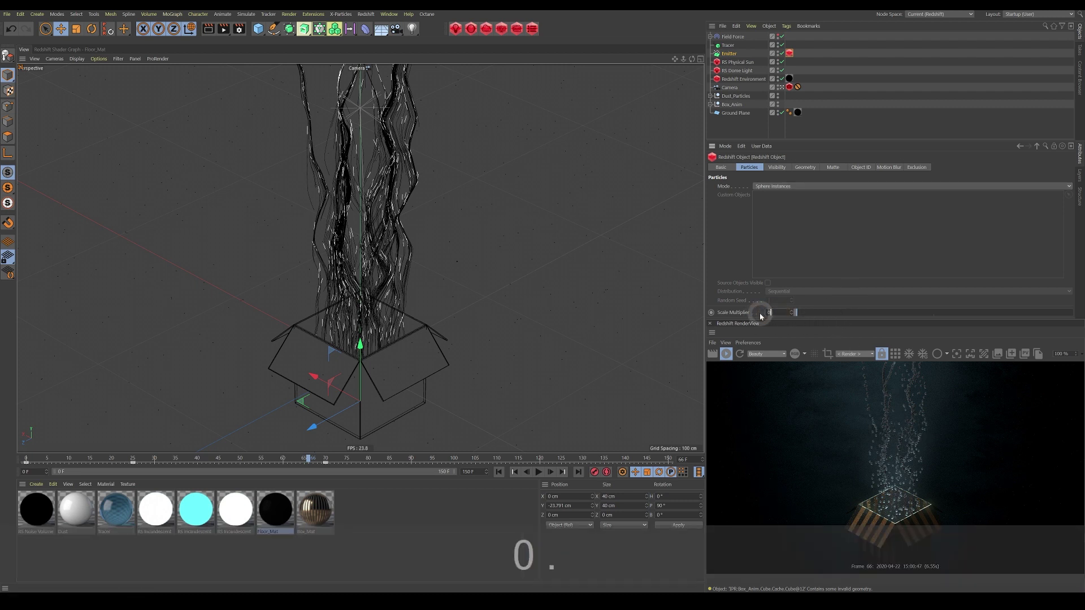
text(4)
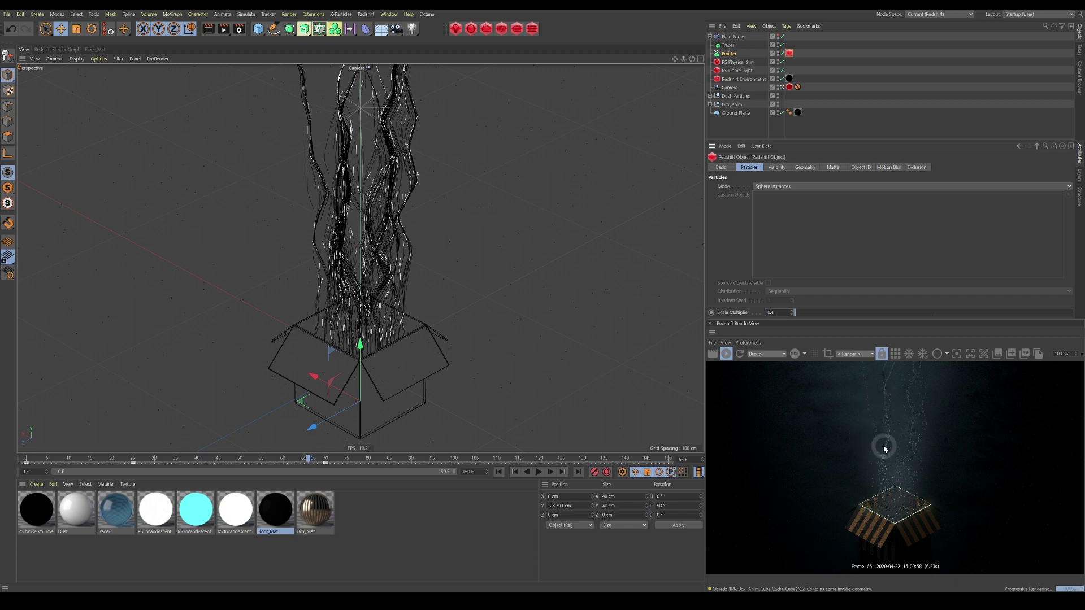
click(164, 519)
click(241, 517)
click(199, 513)
click(160, 514)
click(196, 516)
click(234, 517)
click(186, 554)
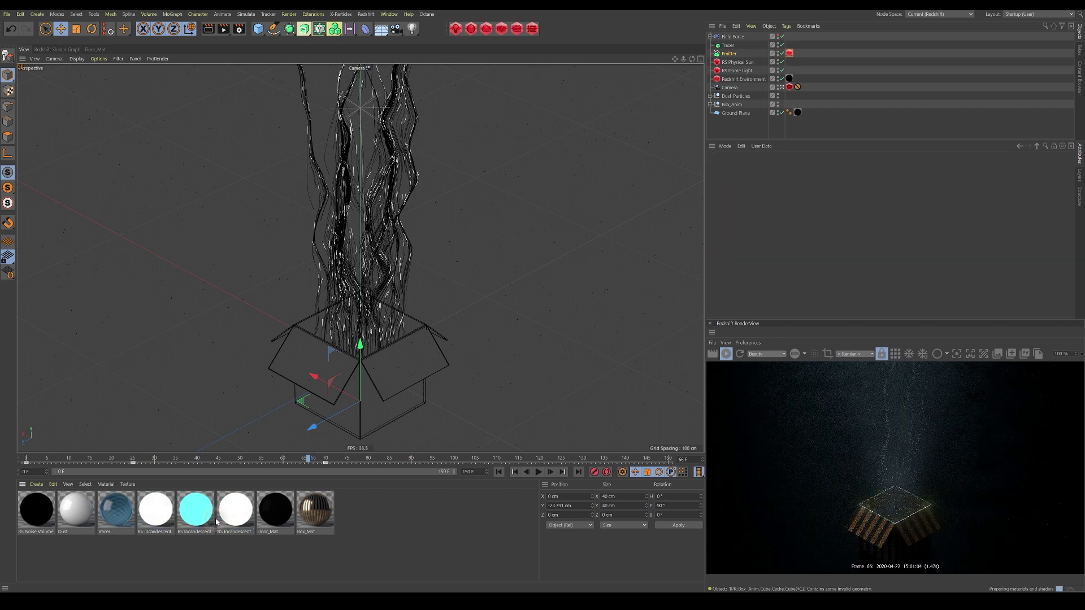
click(37, 484)
mouse_move(67, 394)
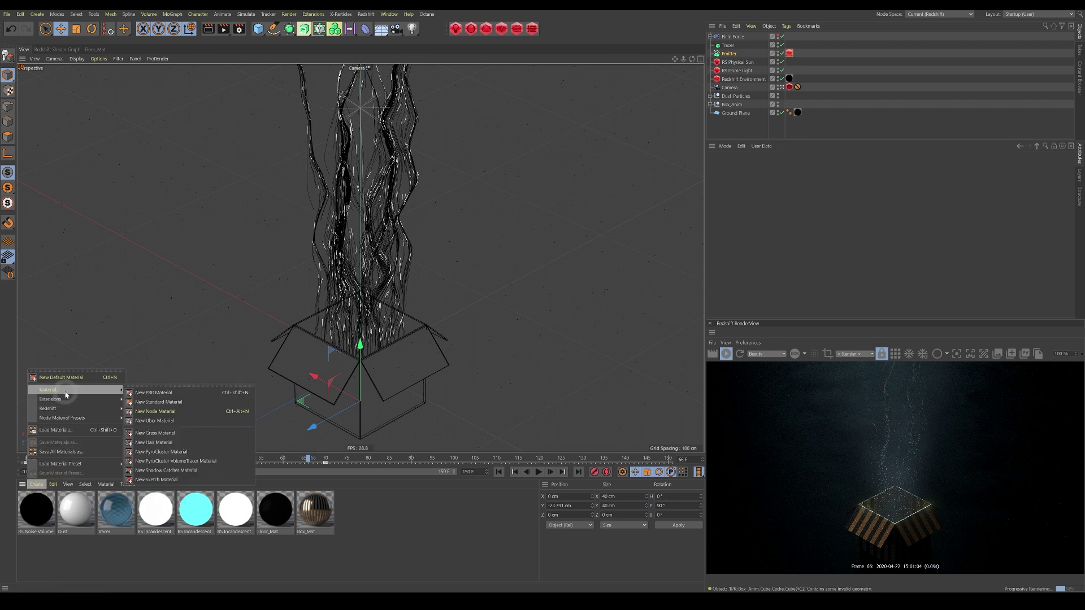
mouse_move(136, 408)
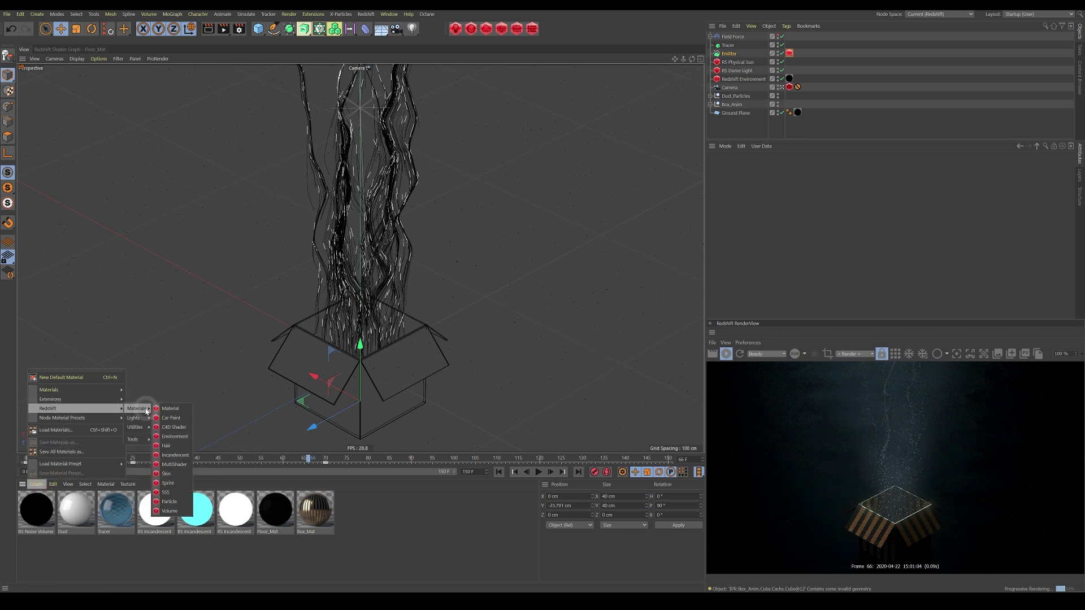
click(174, 454)
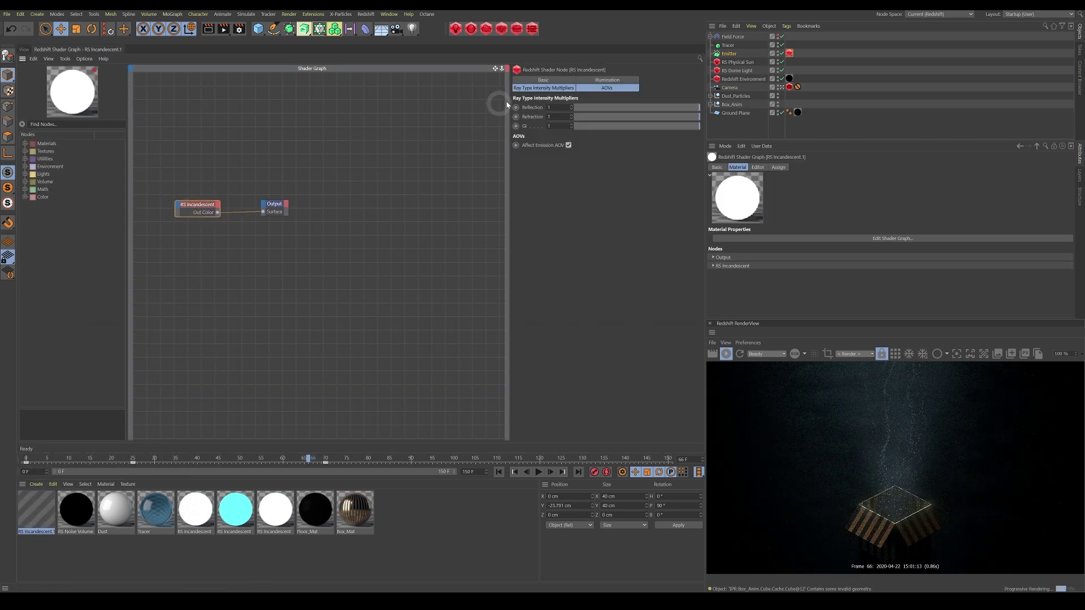
click(597, 81)
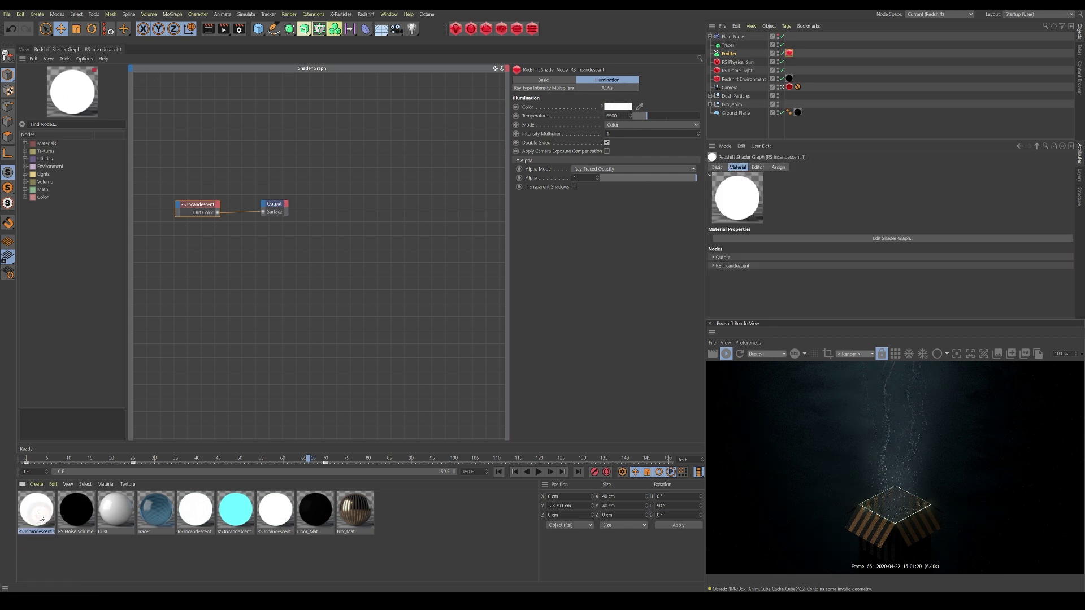
key(Delete)
click(23, 50)
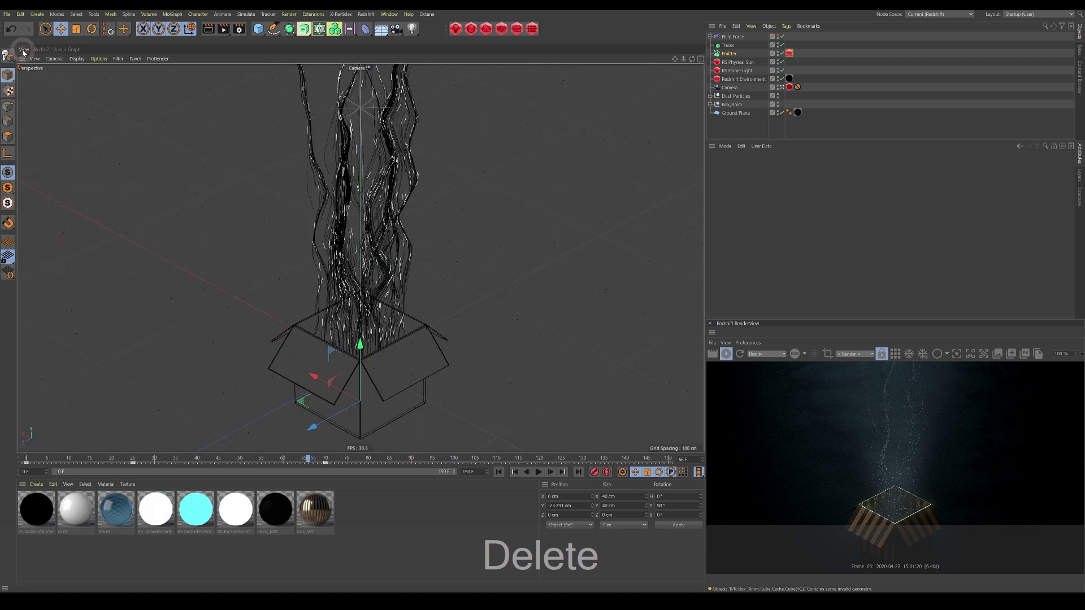
Step: Apply the first white RS Incandescent material to the Emitter
click(159, 524)
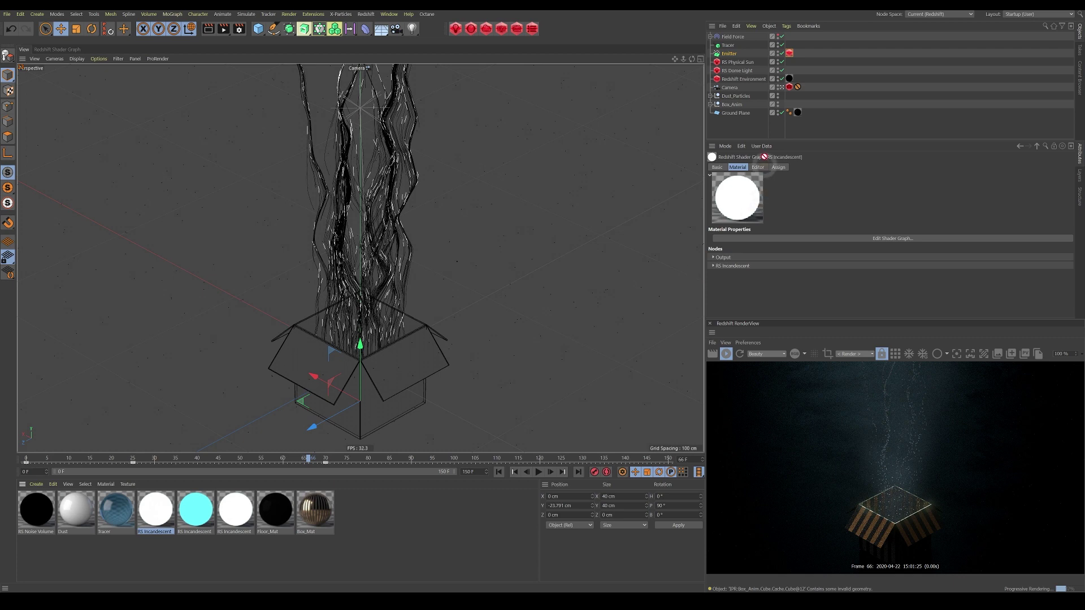
drag(730, 55, 729, 54)
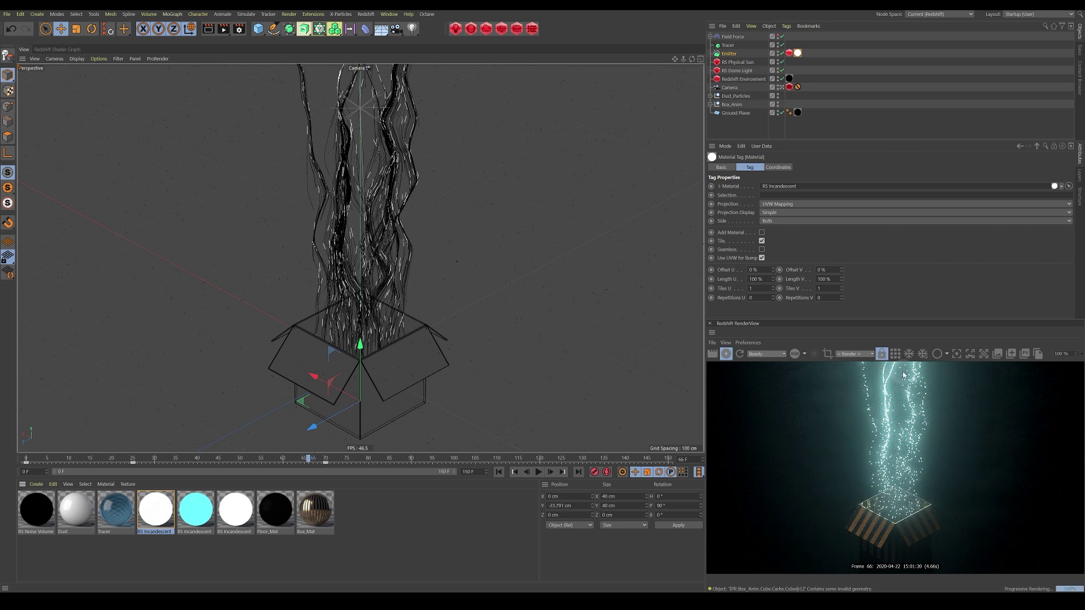
Step: Examine the bloom settings in the Camera's Redshift tag and the glow they give the particles in the render
click(790, 88)
click(988, 168)
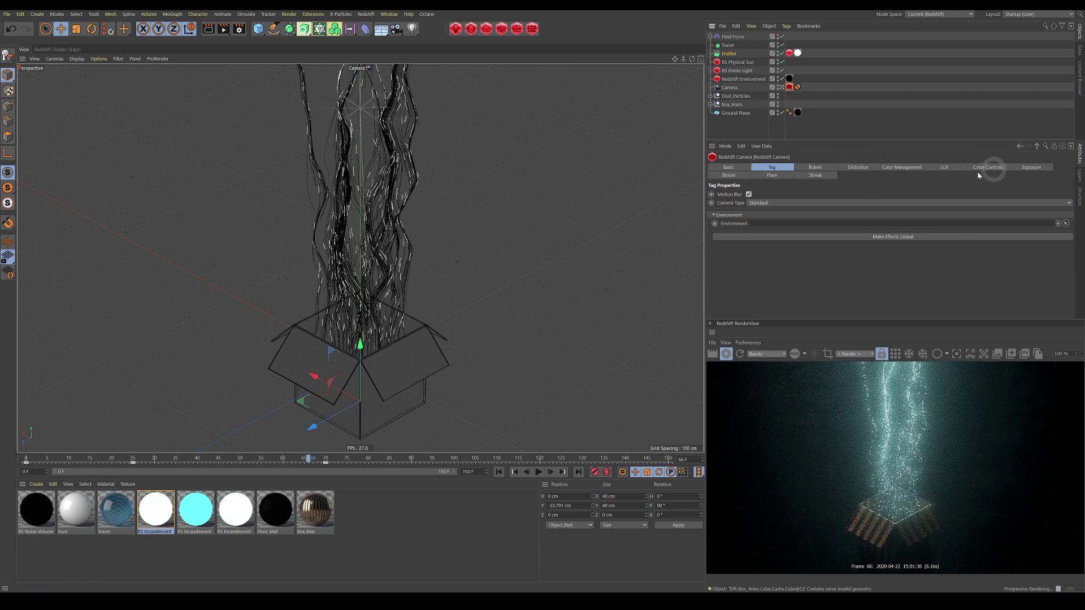
click(739, 178)
click(740, 194)
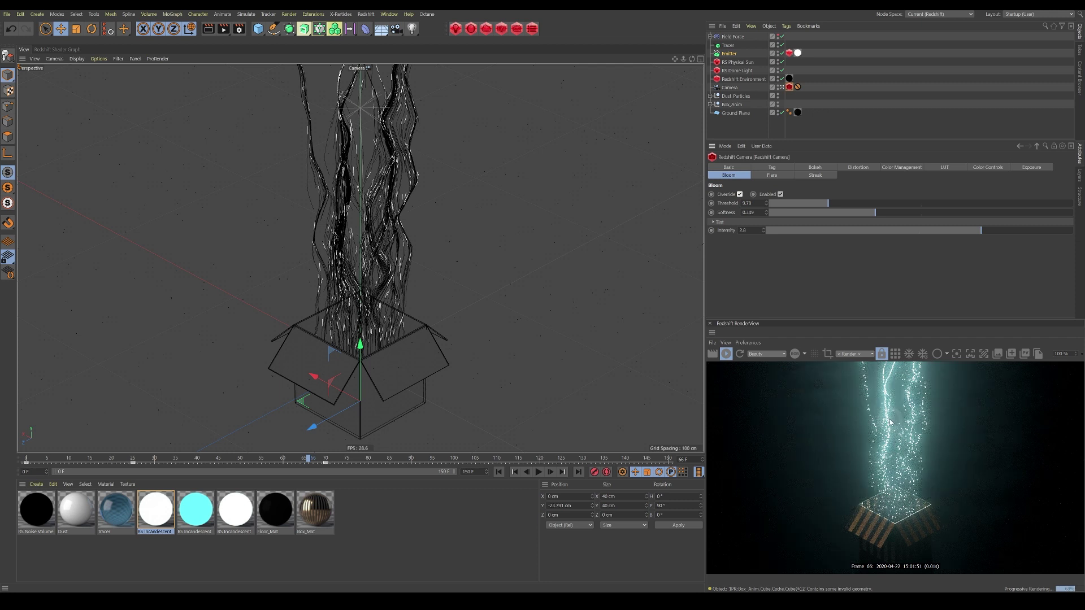
click(875, 518)
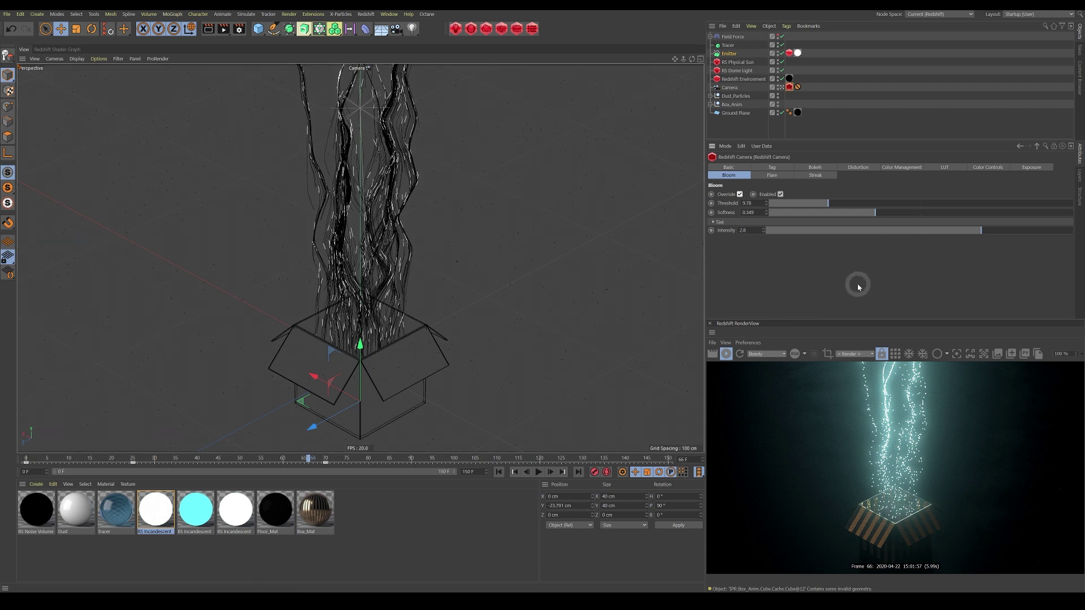
Step: Add a Redshift Object tag to the Tracer
click(729, 47)
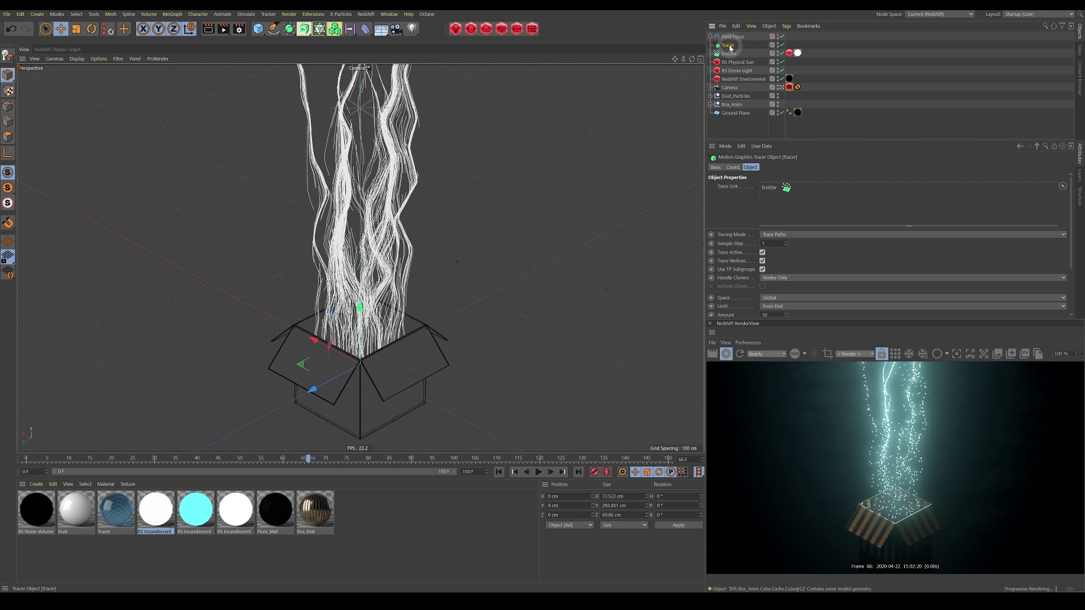
right_click(729, 47)
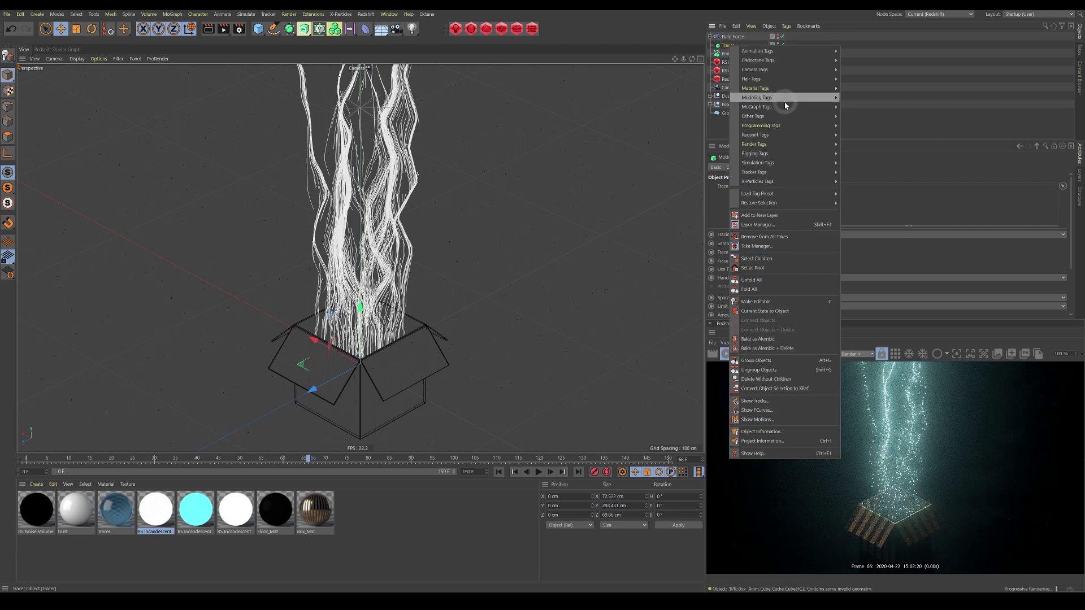
mouse_move(770, 137)
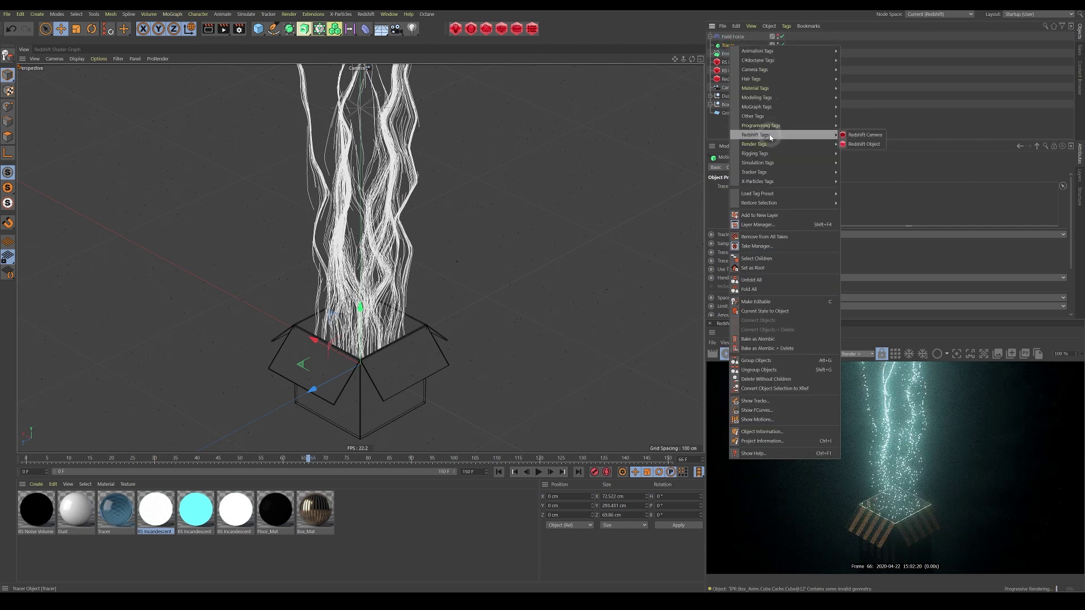
click(865, 145)
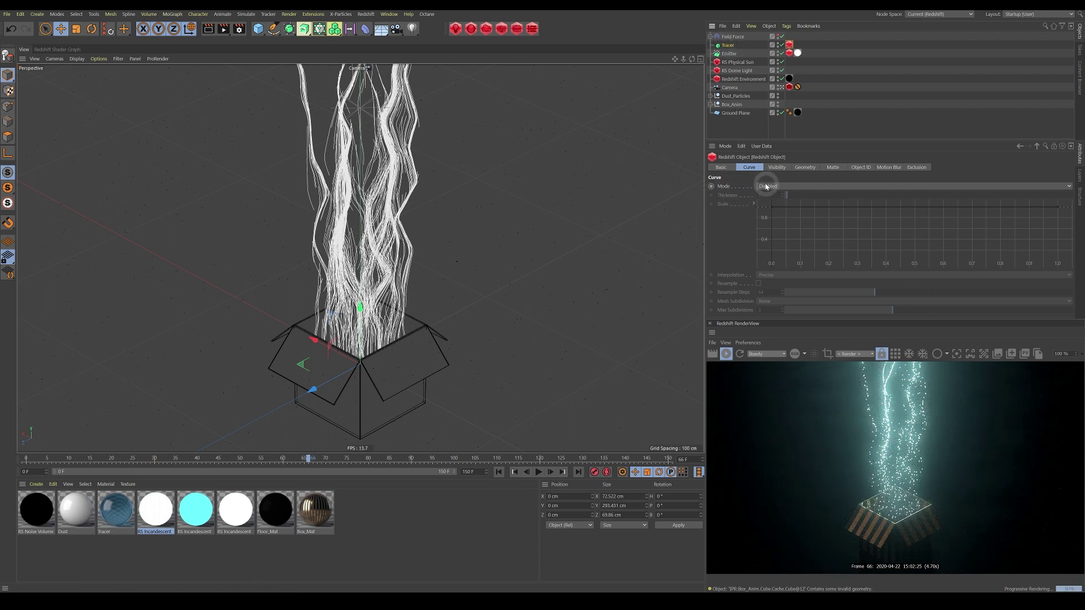
Step: Set the Tracer's Redshift curve mode to Capsules and lower the end point of its Scale curve to zero
click(783, 186)
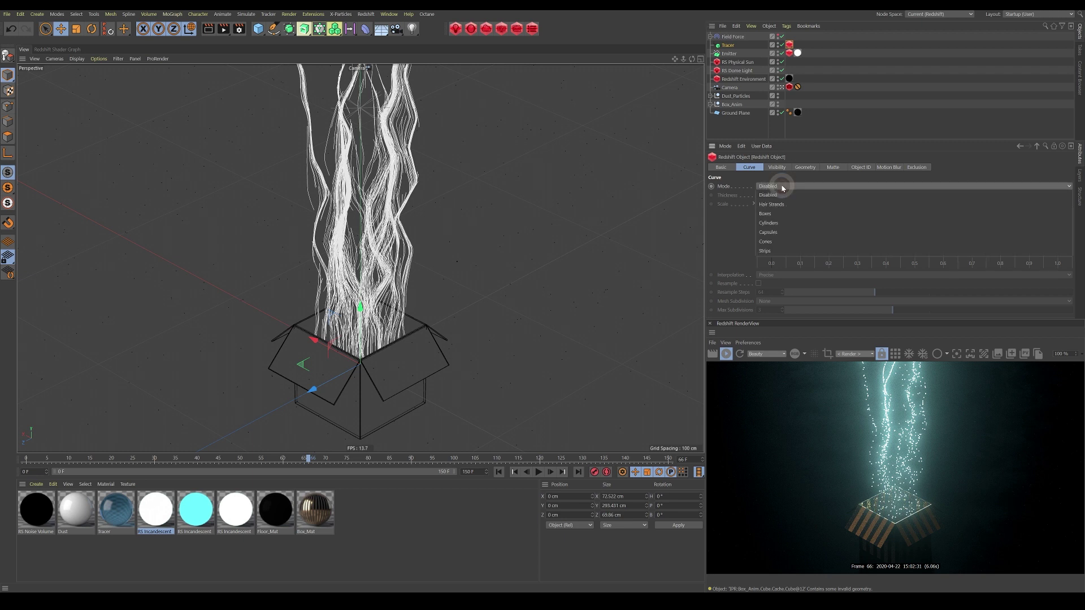
click(779, 232)
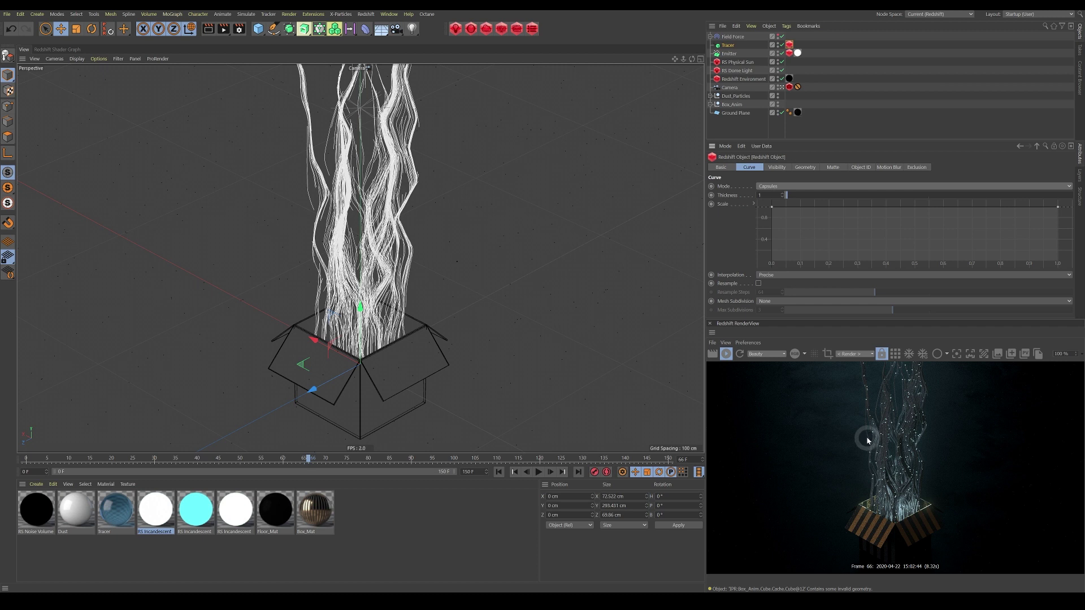
click(1055, 212)
drag(1061, 224, 1065, 271)
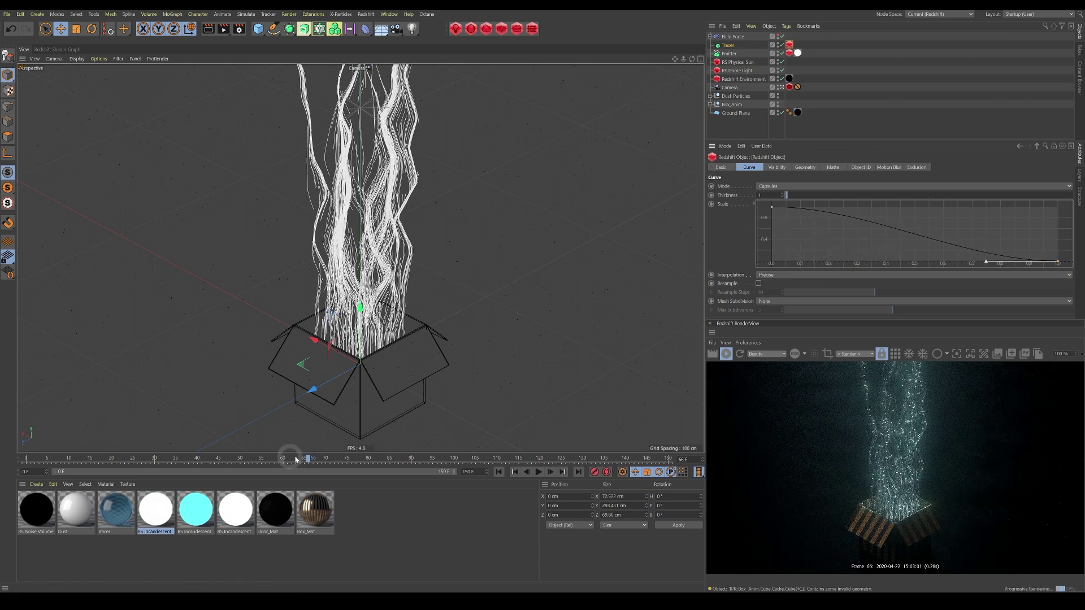
Step: Replay the simulation from the first frame to frame 82 with live rendering stopped, and restart the live render there
drag(308, 458, 386, 460)
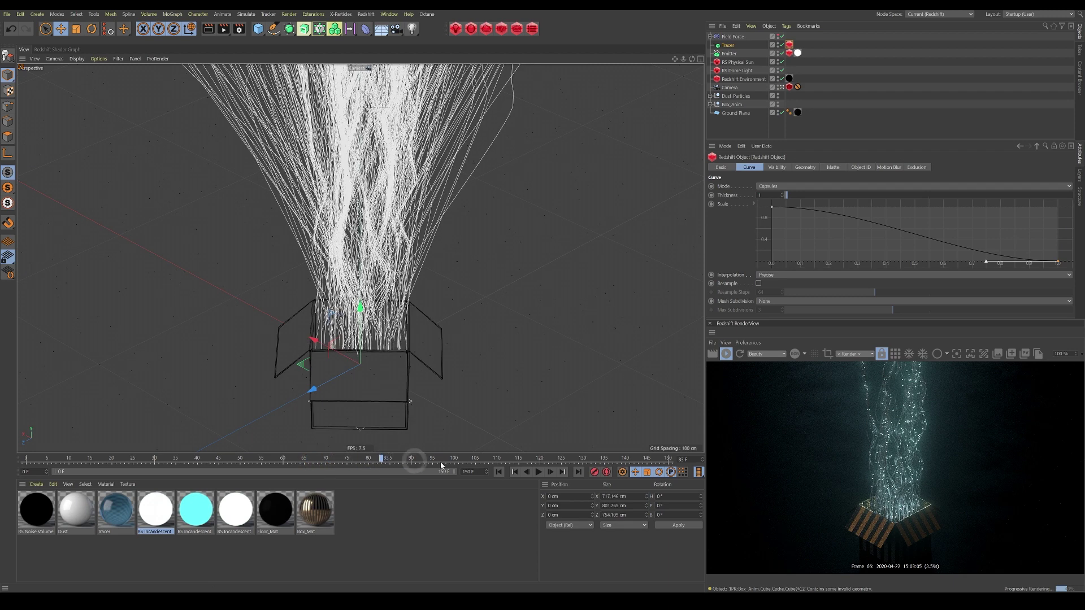
click(500, 473)
click(726, 354)
click(538, 474)
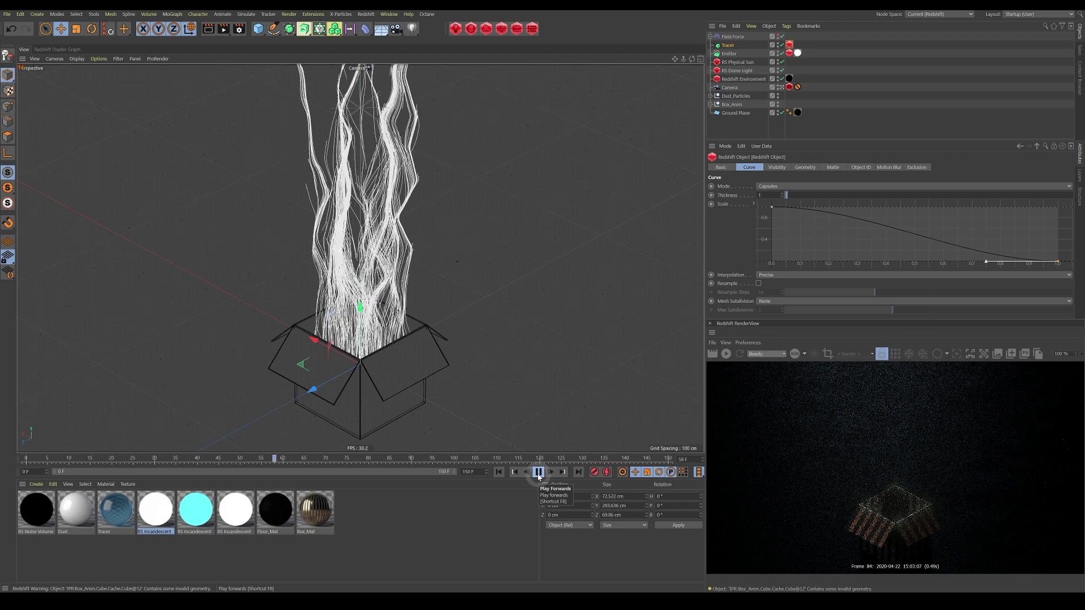
click(539, 473)
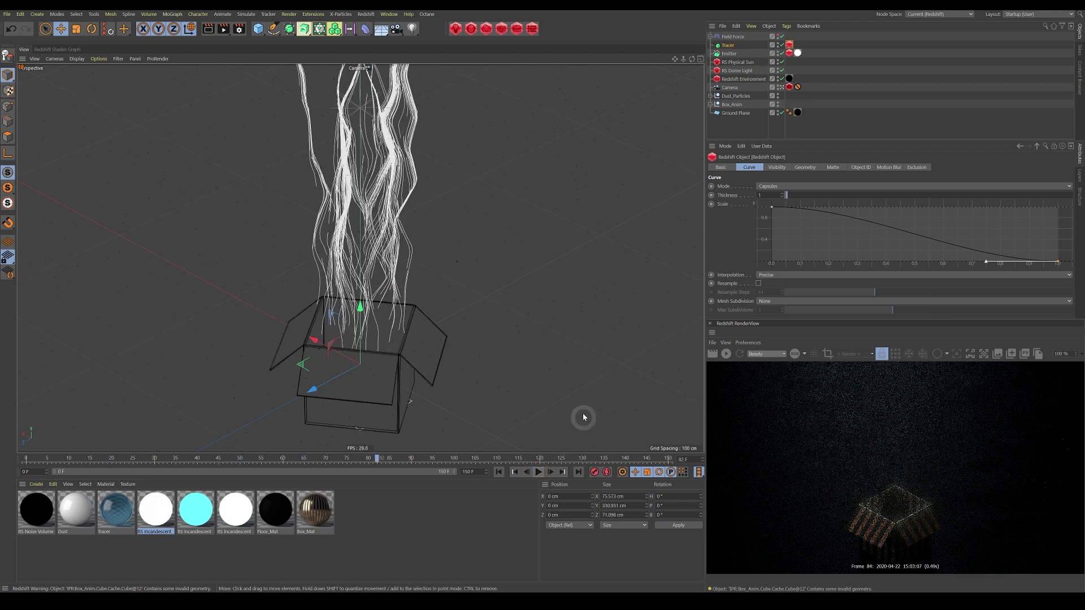
click(726, 354)
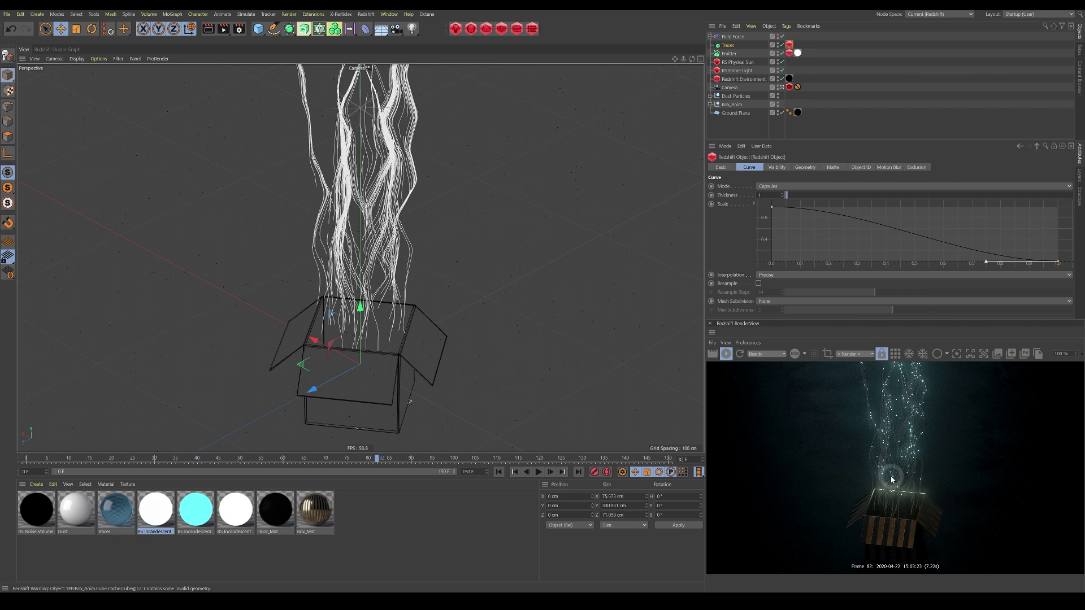
Step: Reverse the Tracer's Scale curve so it rises from zero at the start to full scale at the end
drag(772, 208, 767, 270)
click(1059, 263)
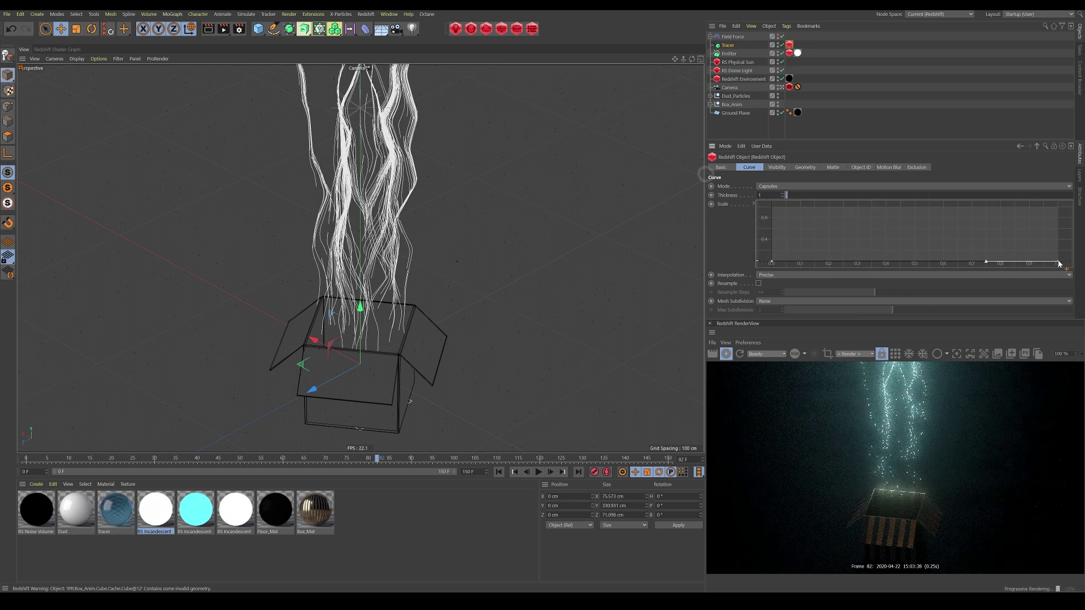
drag(1056, 242, 1058, 206)
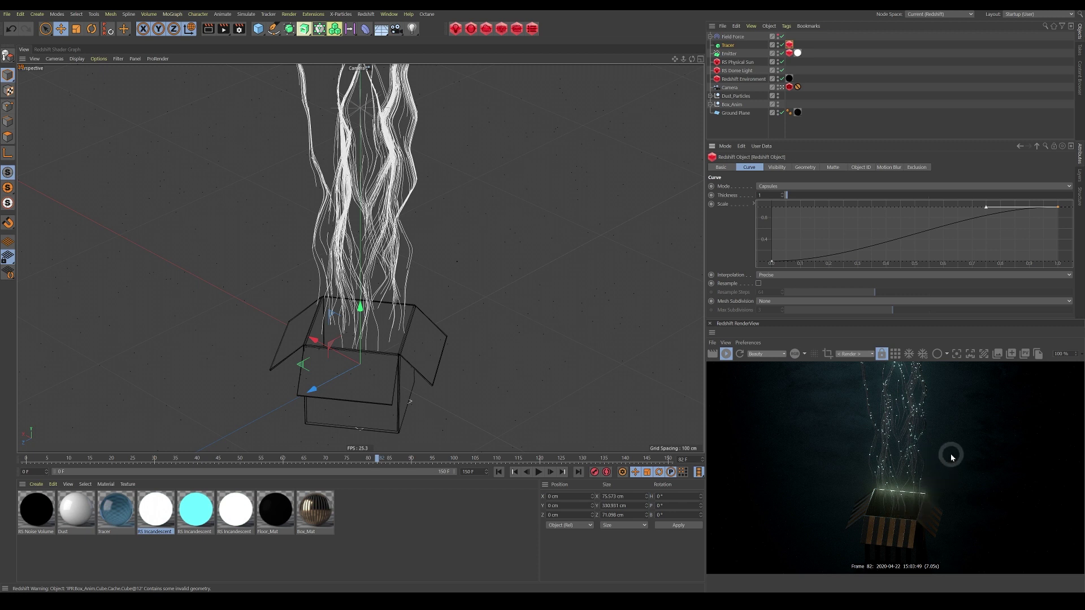
Step: Set the Tracer's Redshift curve thickness to 0.4
double_click(764, 196)
text(0.5)
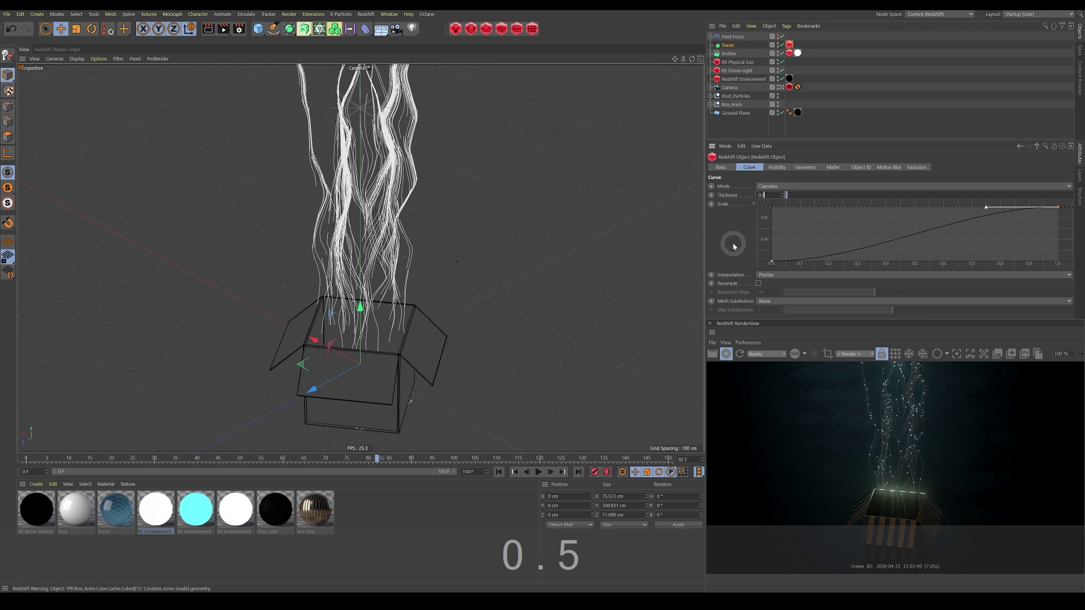
key(BackSpace)
text(4)
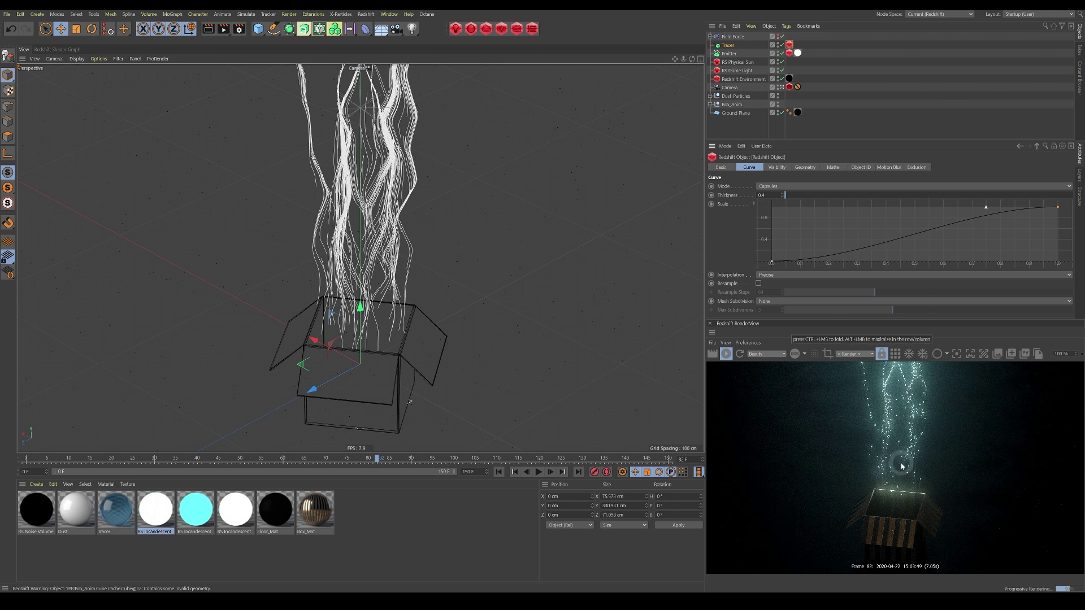
Step: Inspect the Tracer material's shader graph and apply that tinted glass material to the Tracer object
double_click(121, 516)
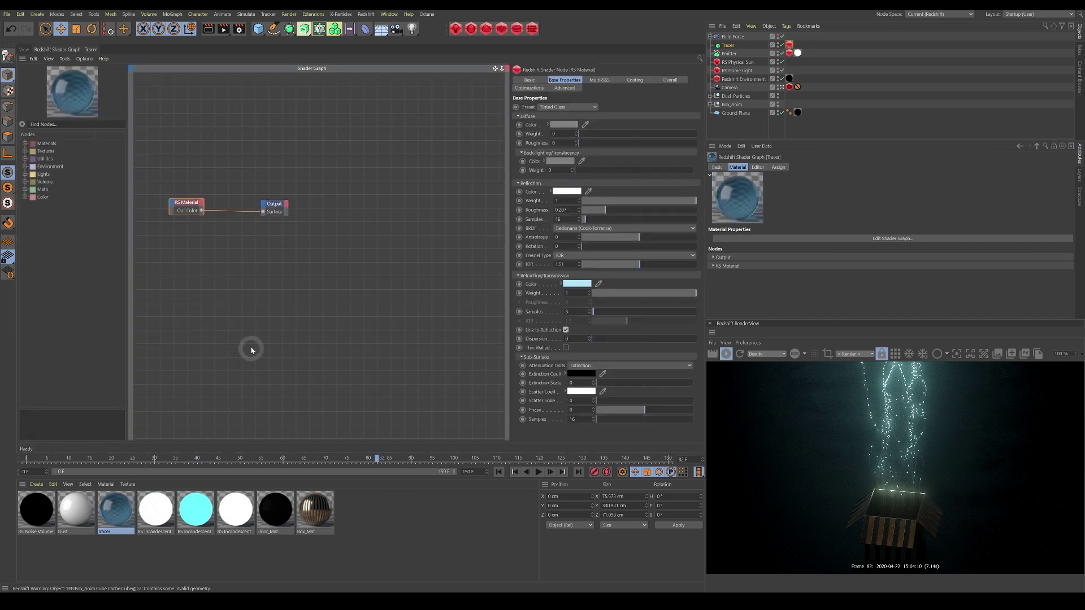
drag(184, 204, 208, 208)
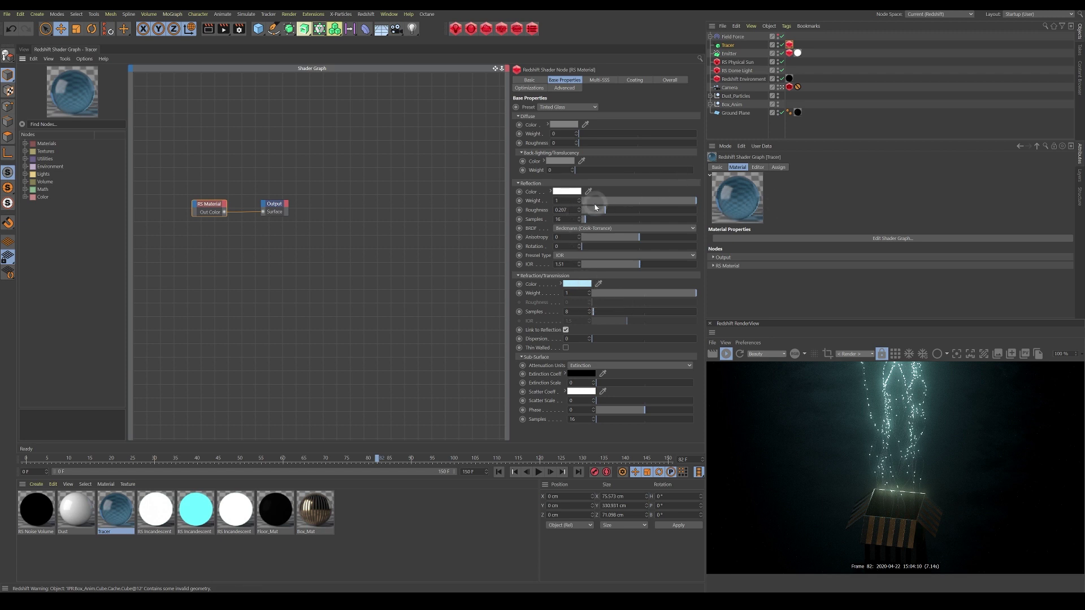
drag(121, 518, 729, 45)
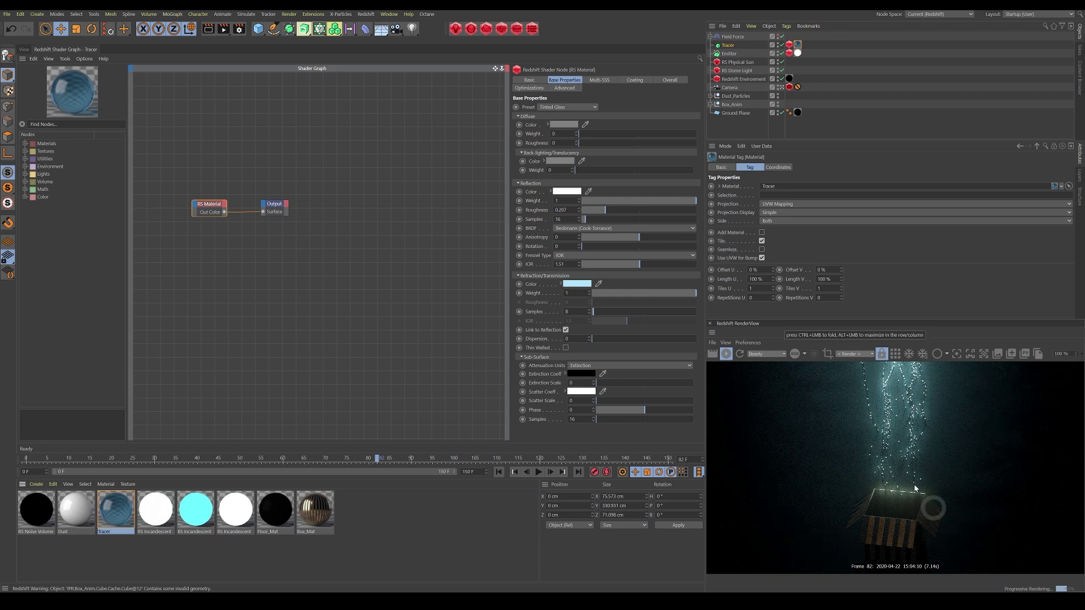
click(24, 49)
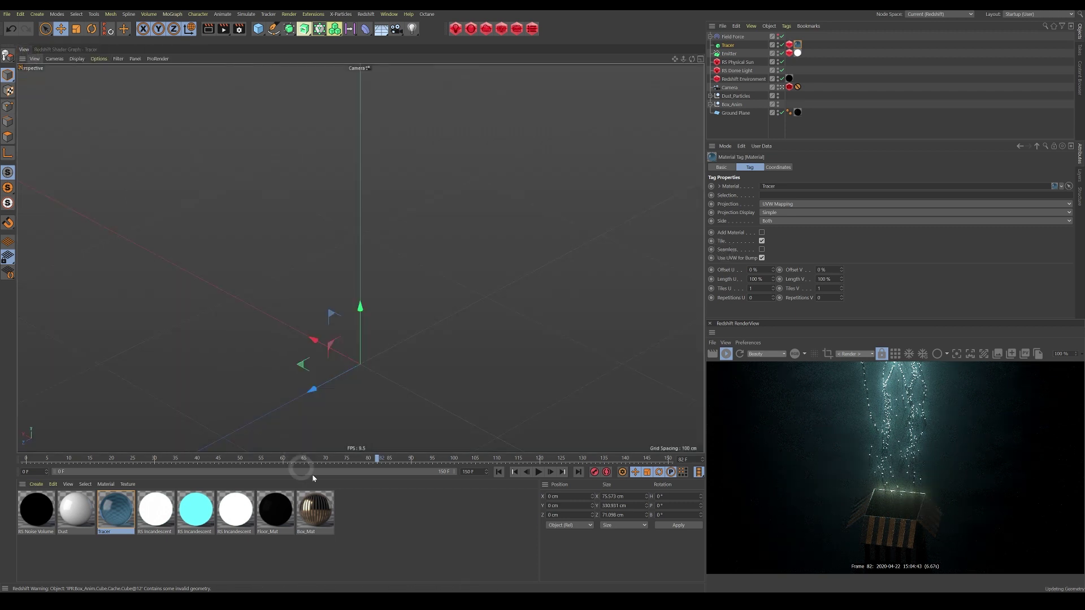
Step: Replay the simulation from the first frame to frame 40 with live rendering stopped, and restart the live render there
click(499, 472)
click(539, 472)
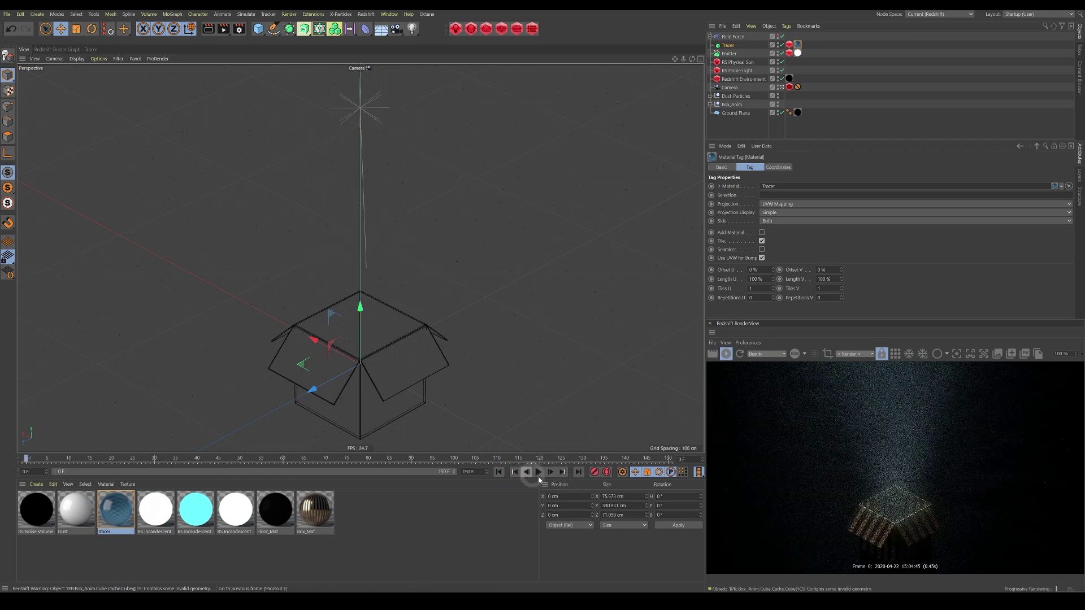
click(538, 473)
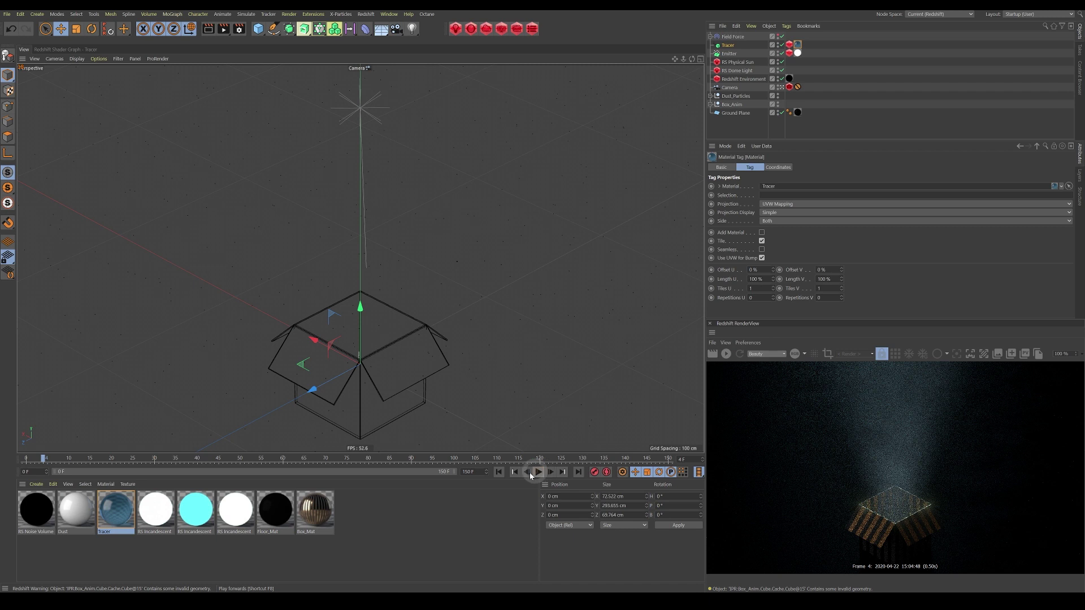
click(539, 472)
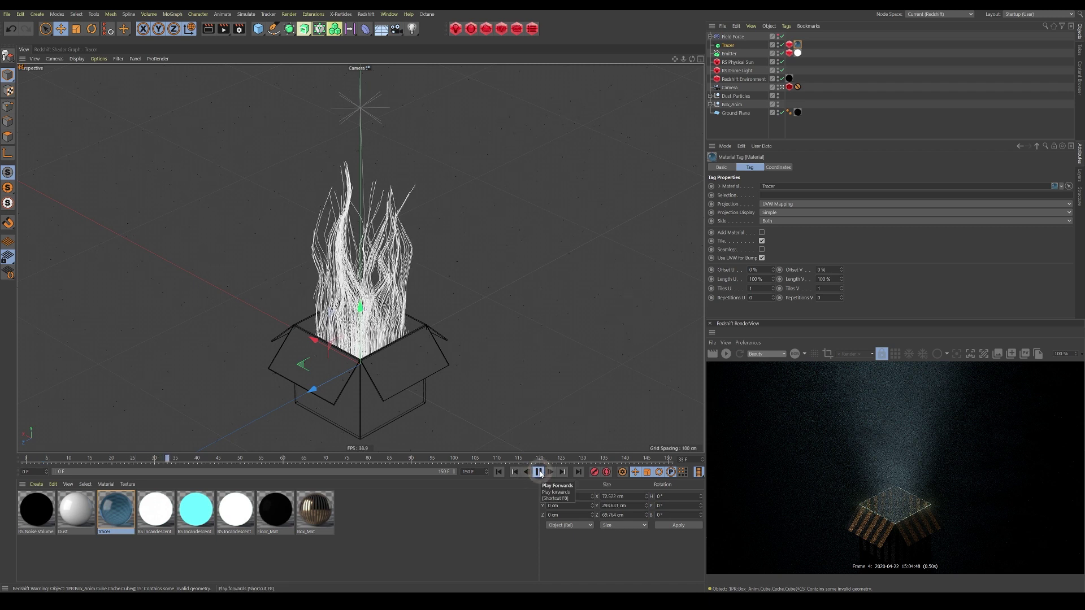
click(538, 472)
click(722, 354)
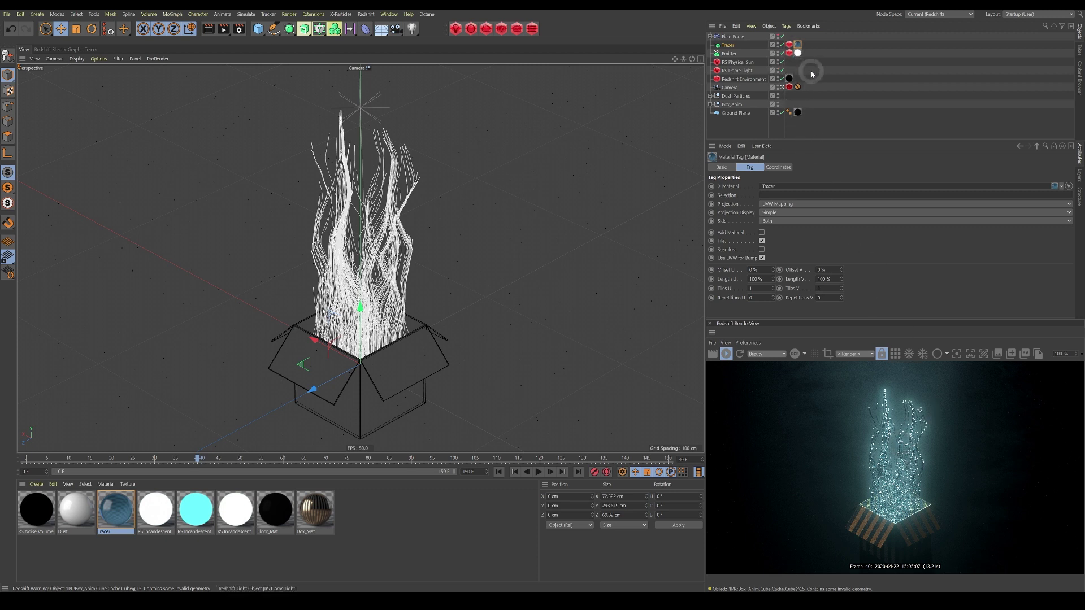
Step: Check the Emitter's Redshift particle settings and create a sphere with a radius of 1 cm
click(729, 54)
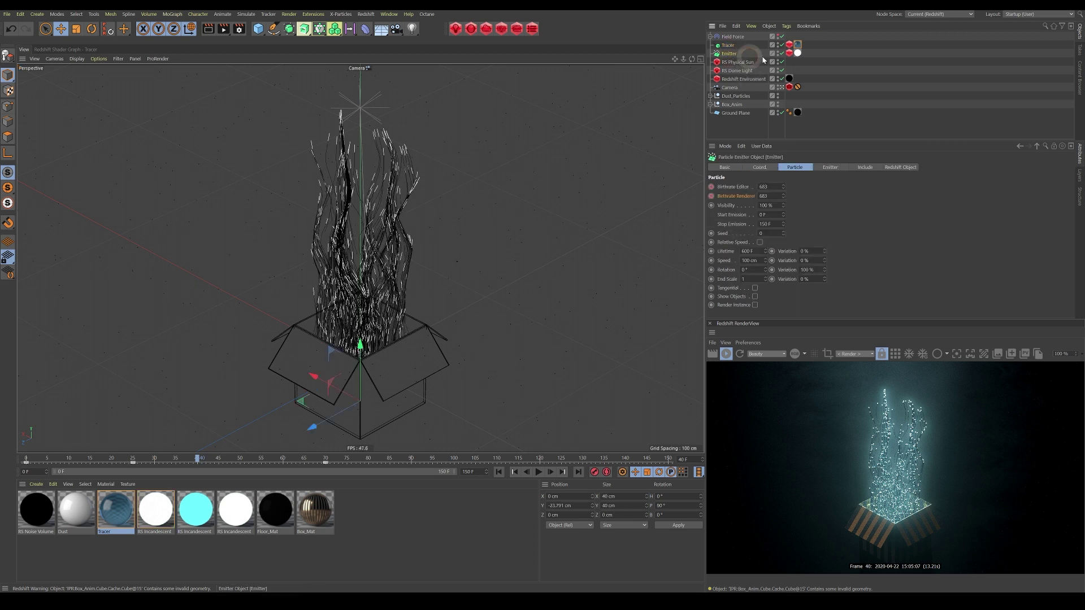
click(789, 53)
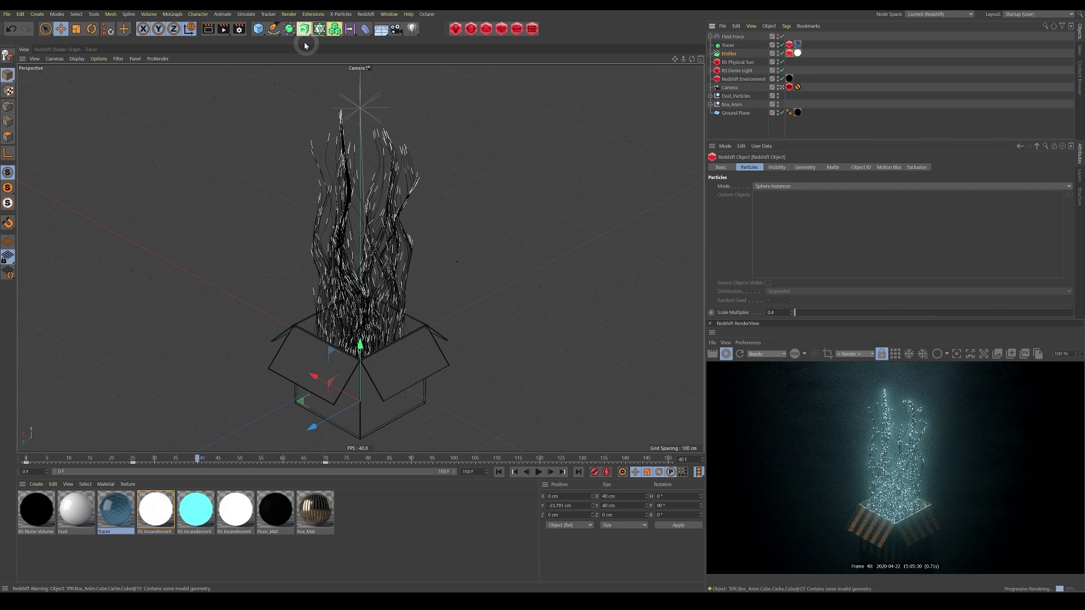
drag(264, 37, 423, 51)
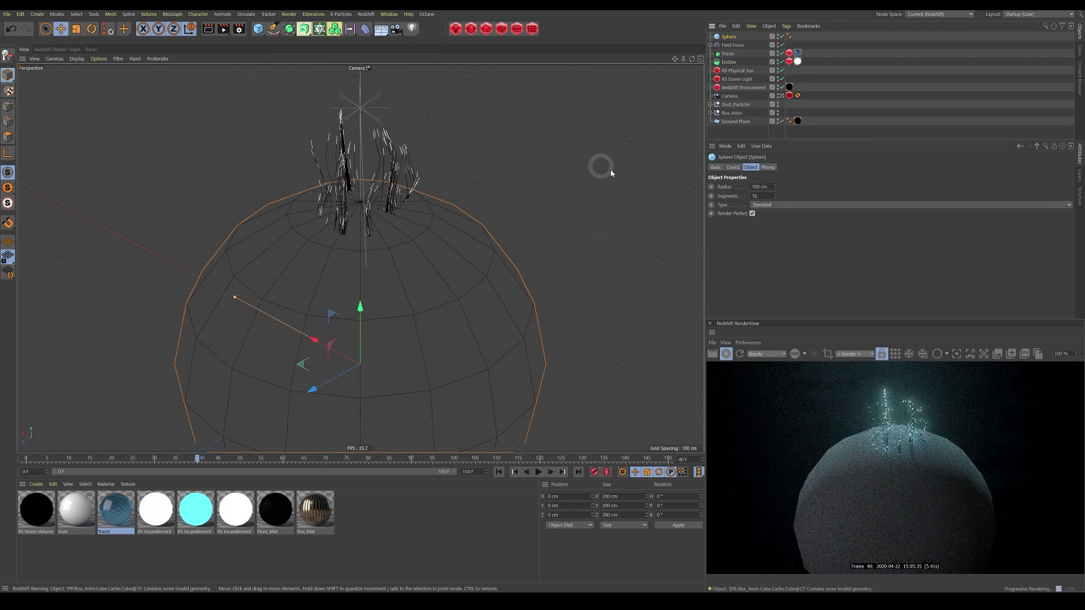
click(758, 187)
text(1)
key(Return)
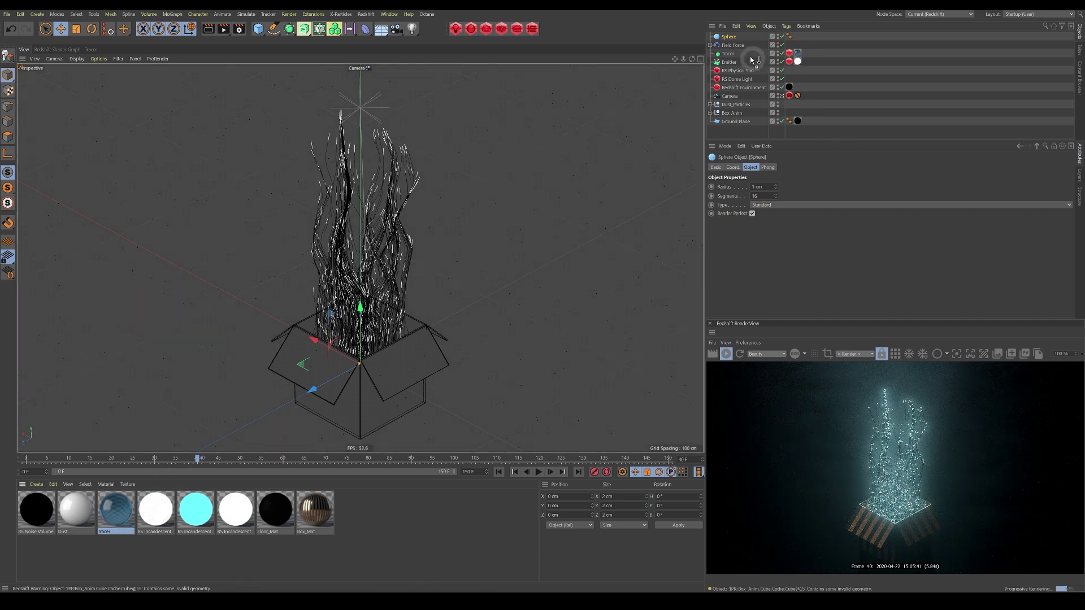
Step: Duplicate the sphere twice and give the three spheres the first white, the cyan and the second white RS Incandescent materials
drag(731, 39, 731, 39)
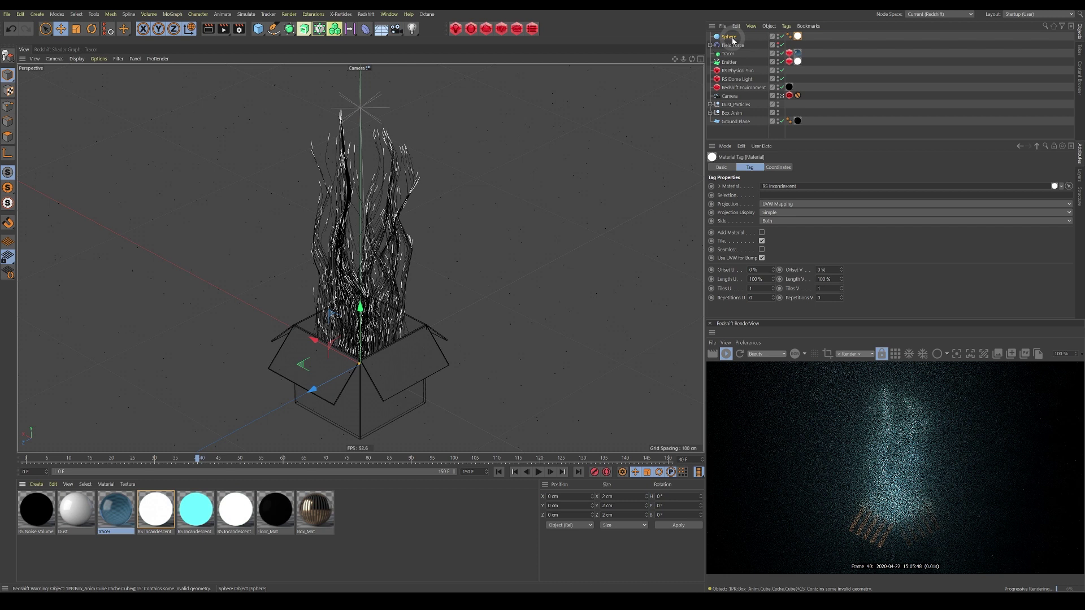
ctrl+drag(730, 37, 734, 52)
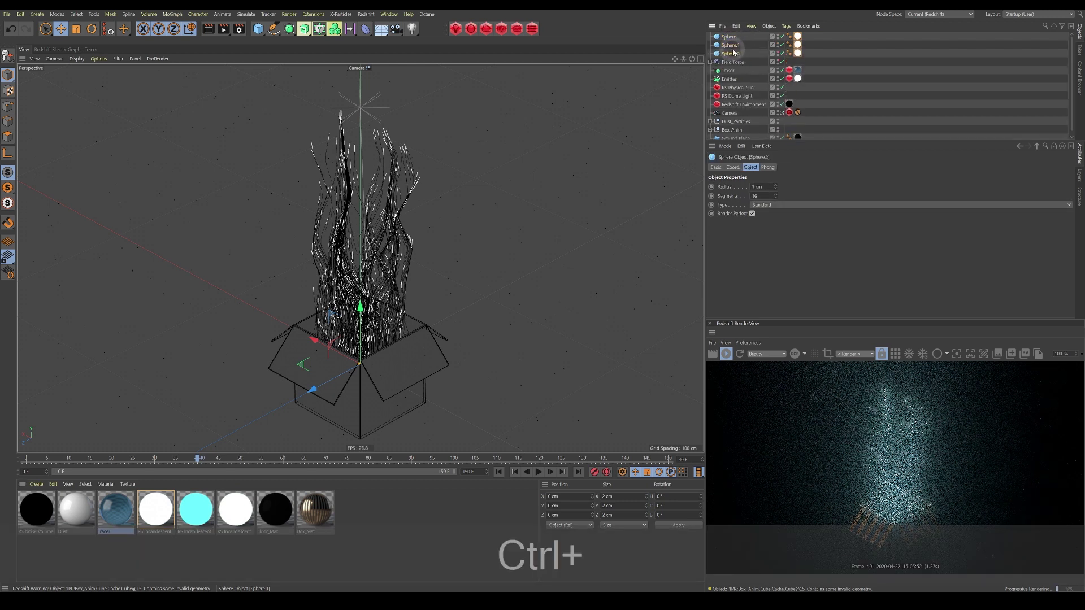
click(216, 537)
drag(197, 511, 801, 45)
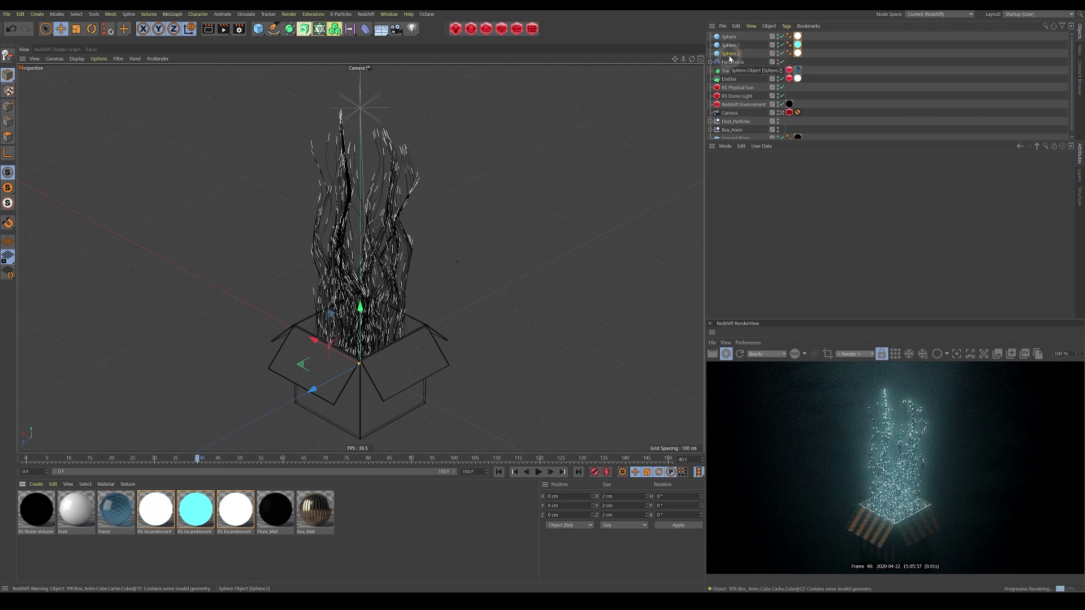
click(730, 45)
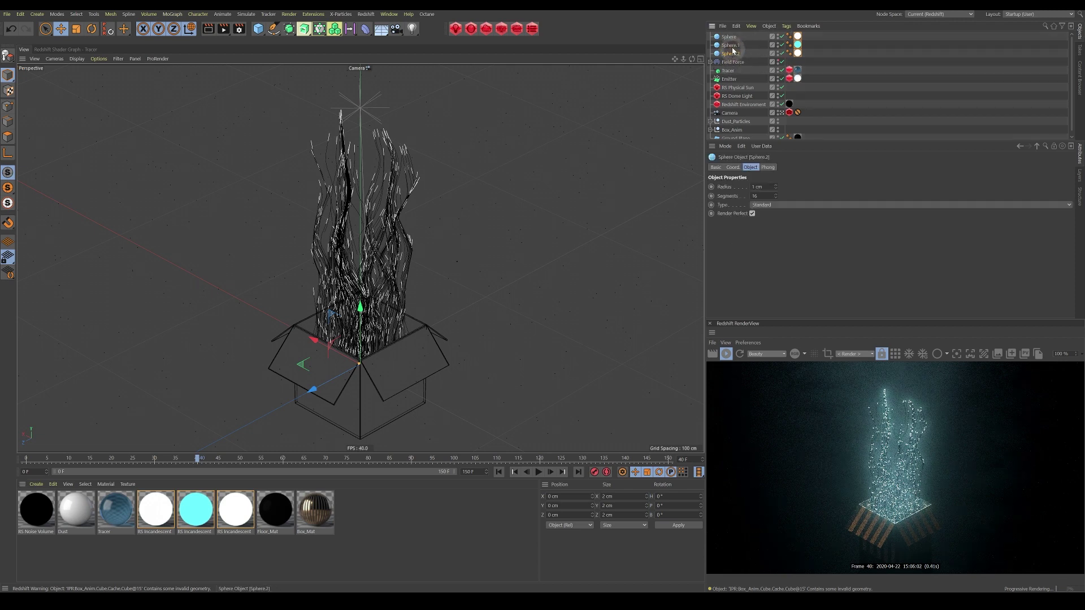
click(728, 37)
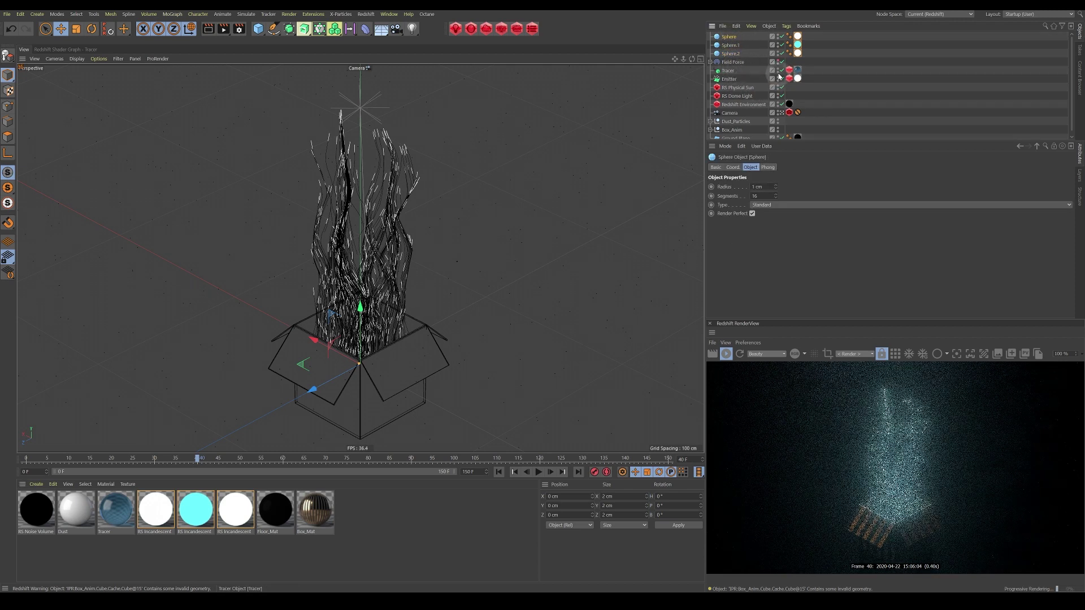
Step: Set the Emitter's Redshift particle mode to Custom Objects and add all three spheres as the custom objects
click(789, 79)
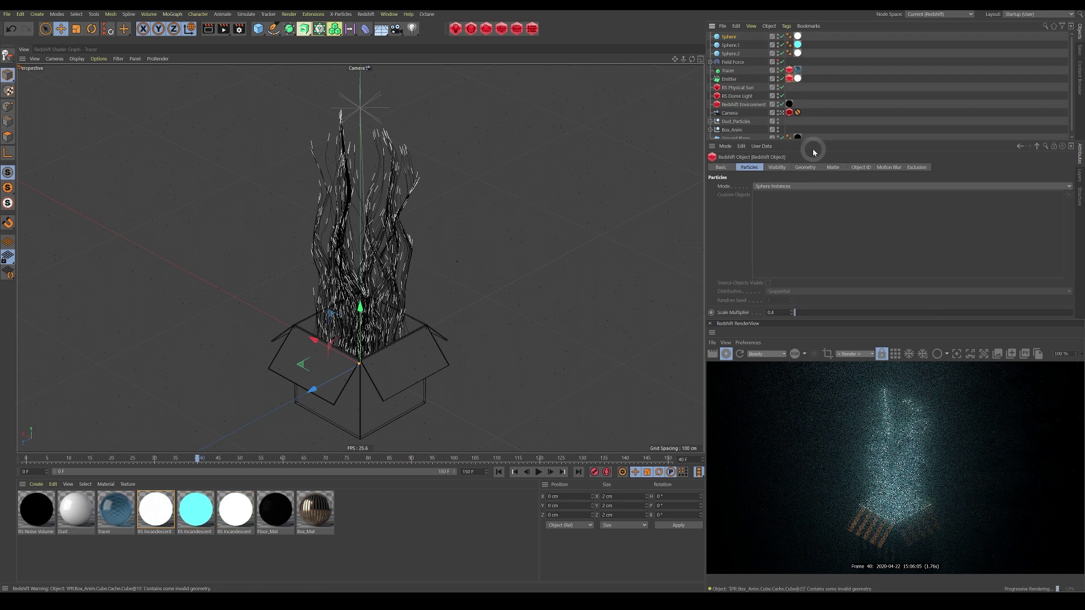
click(785, 187)
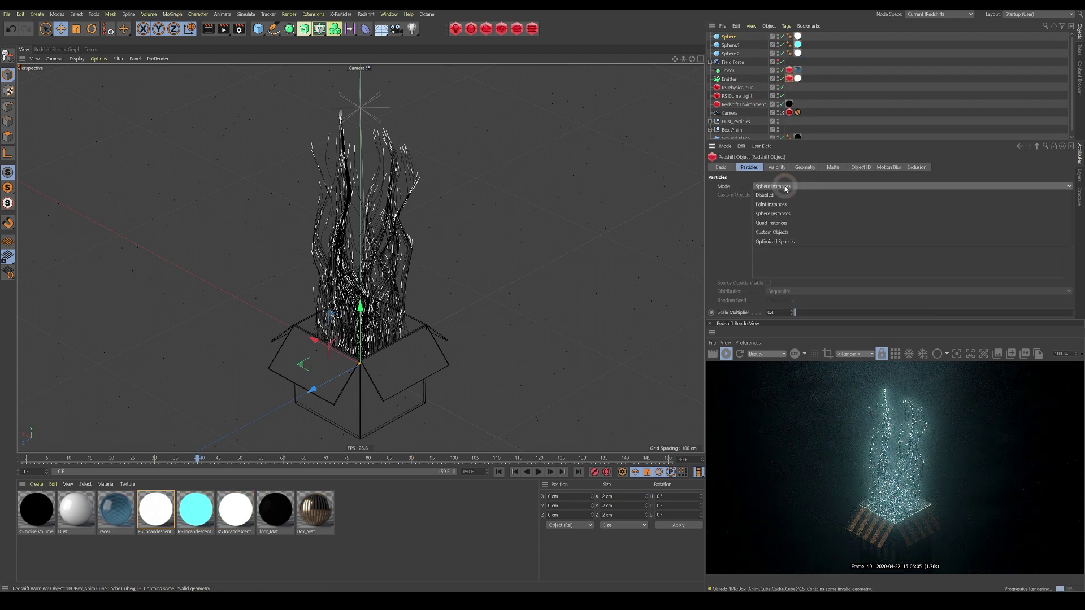
click(785, 232)
click(729, 36)
shift+click(737, 53)
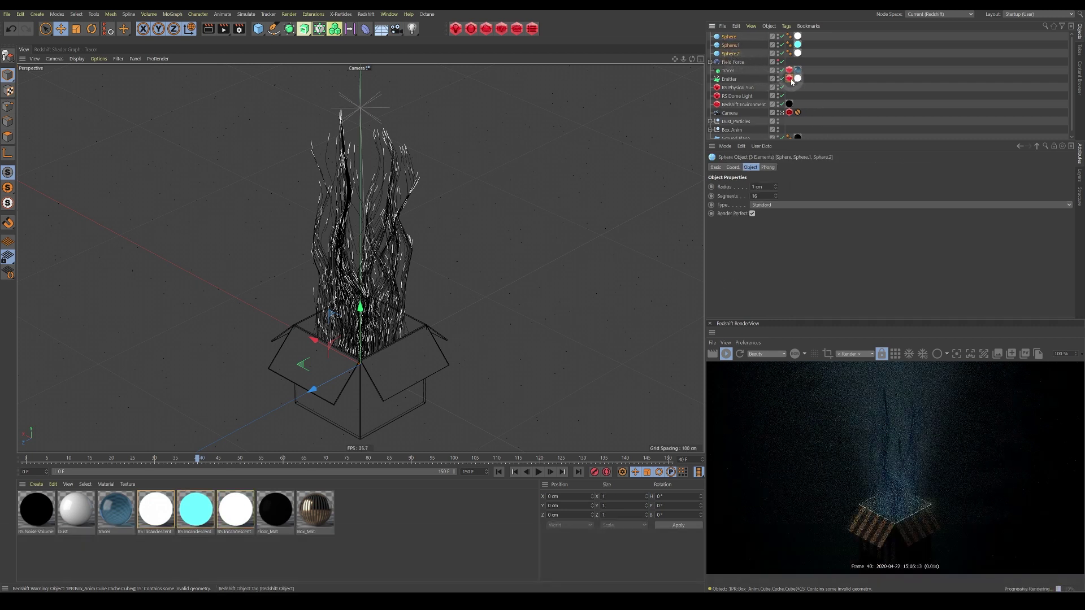
click(790, 79)
drag(733, 54, 774, 242)
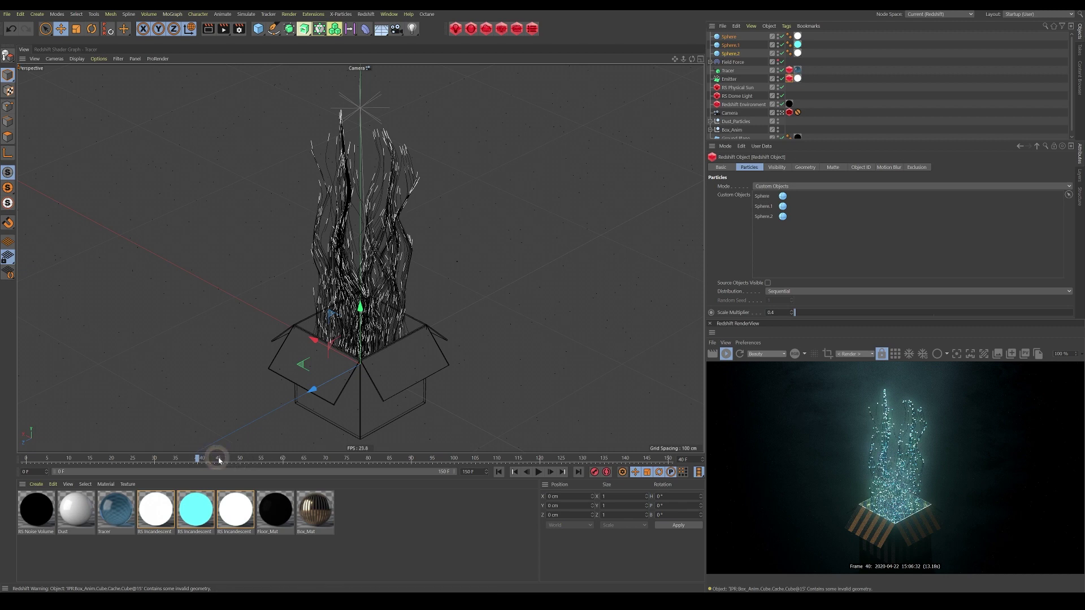
Step: Preview the particles further along the timeline, stop live rendering, and replay the simulation to frame 42
drag(219, 460, 254, 460)
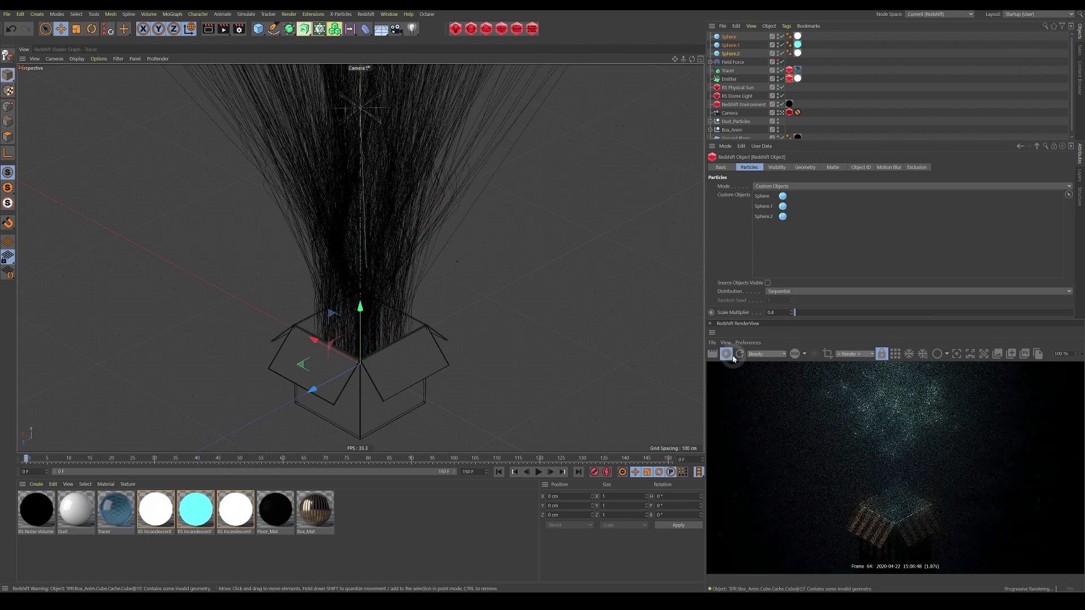
click(729, 357)
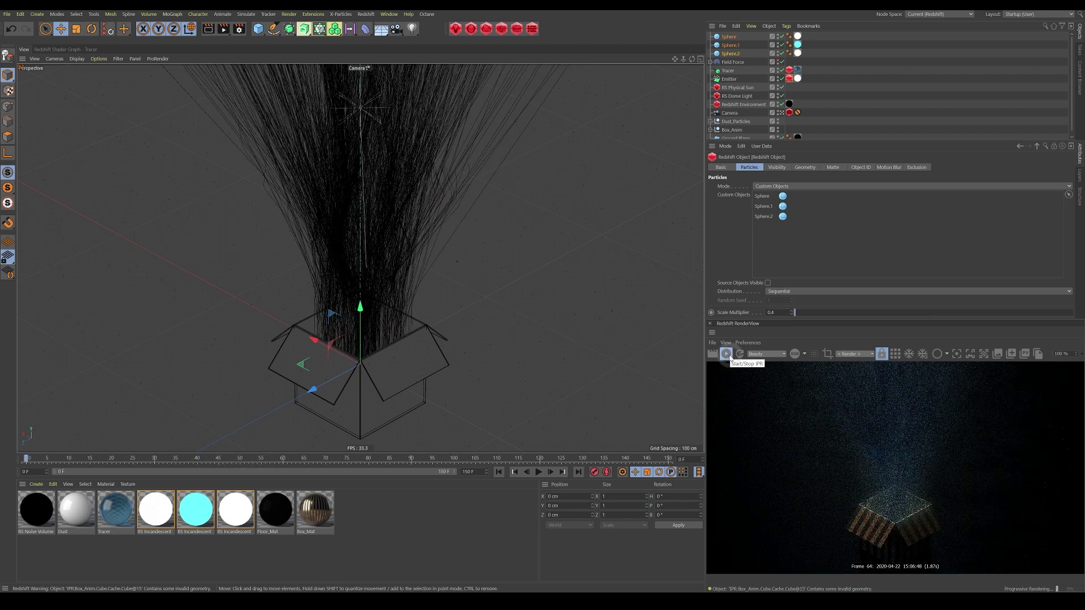
click(539, 473)
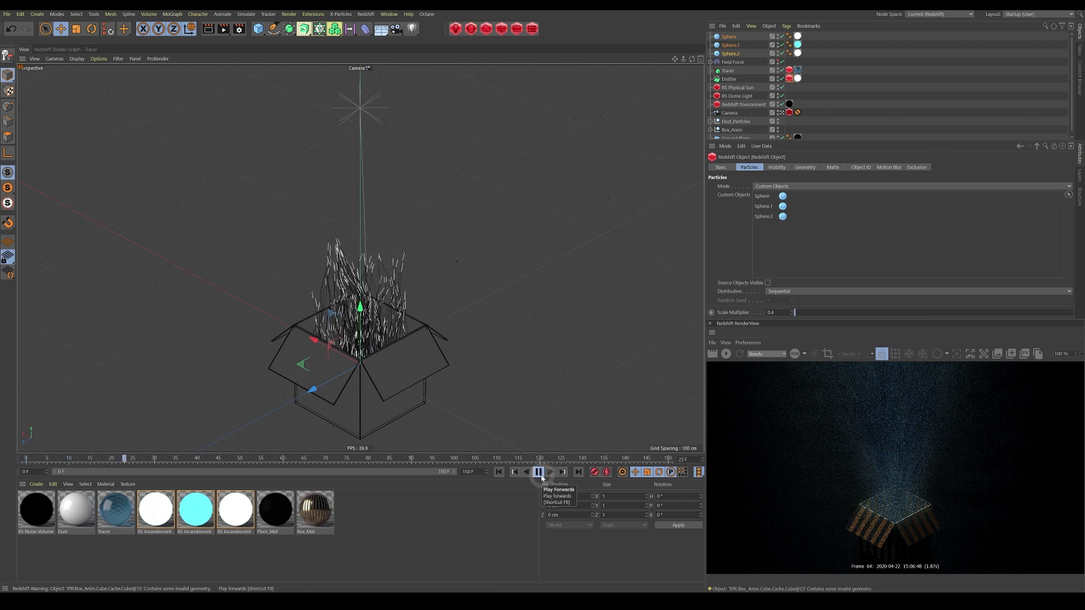
click(538, 473)
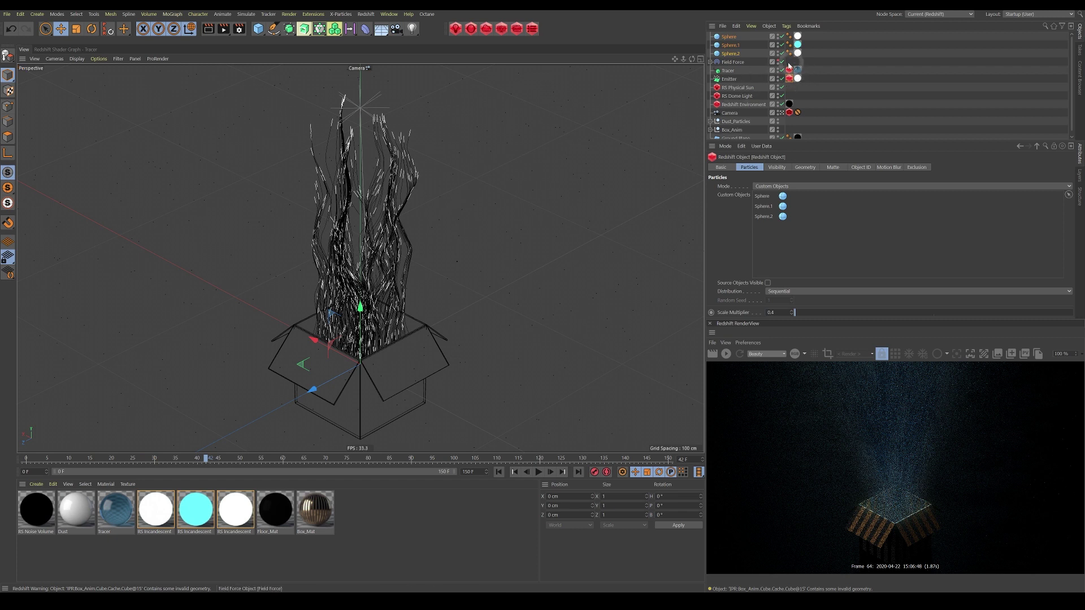
Step: Open the noise settings of the Random Field layer in the Field Force
click(732, 62)
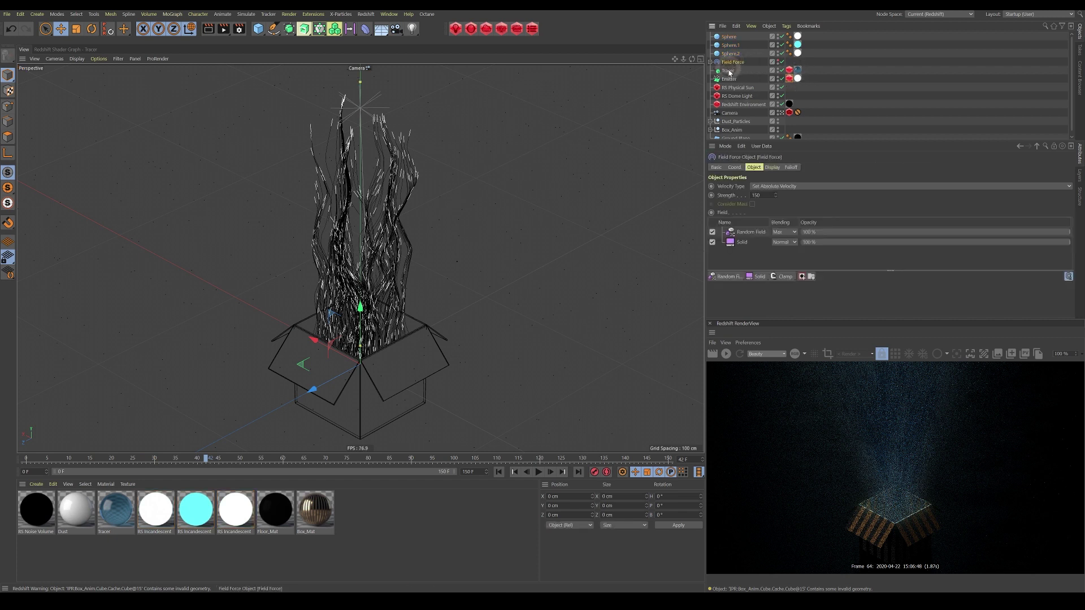
click(748, 232)
drag(1070, 225, 1073, 293)
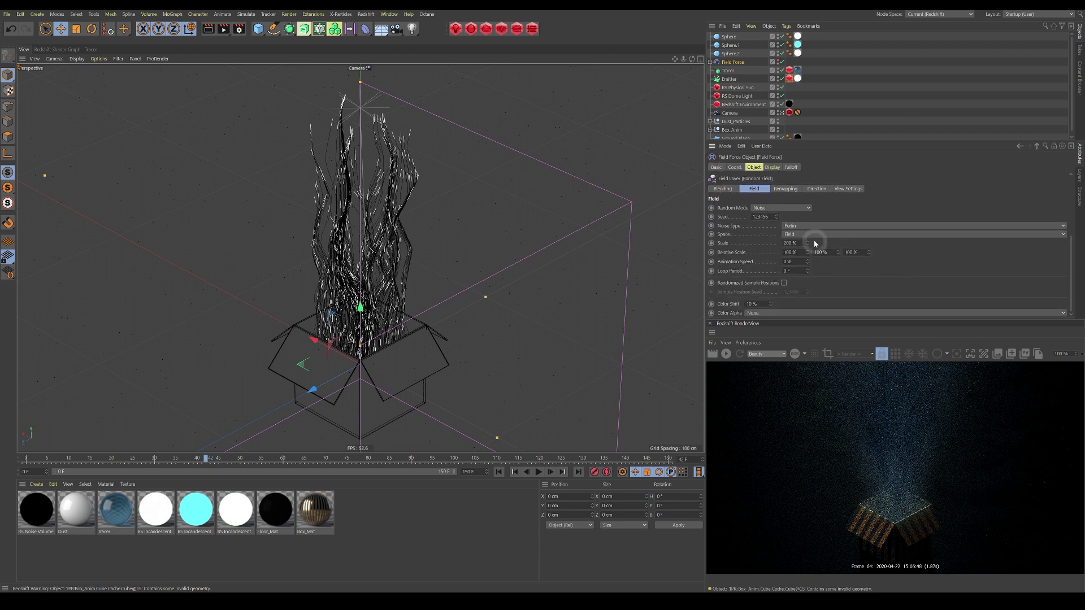
Step: Try the Sema noise type on the Random Field and replay the simulation from the first frame
click(1064, 227)
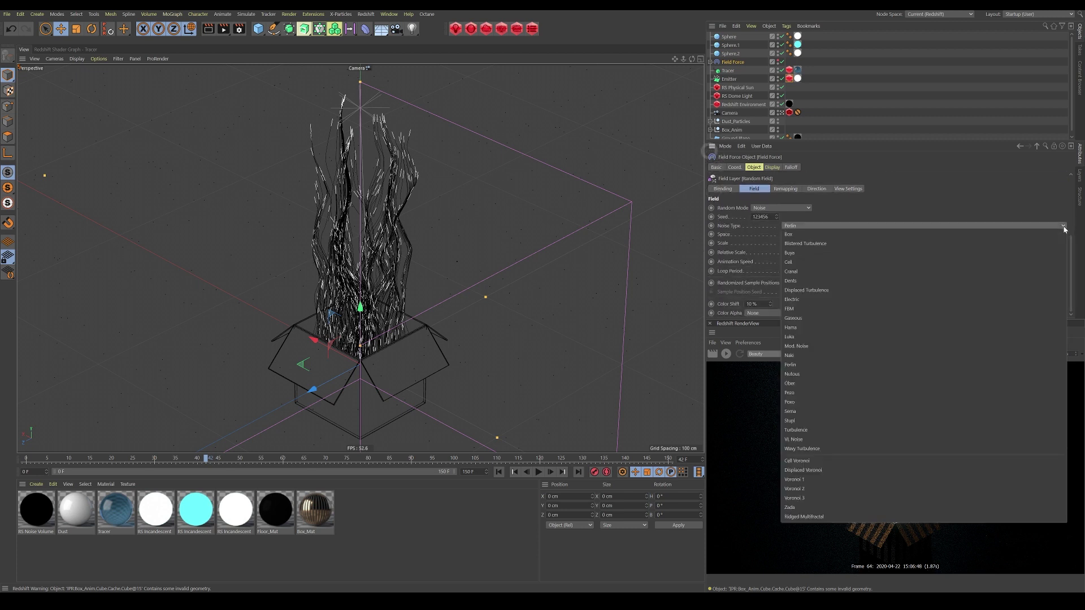
click(808, 412)
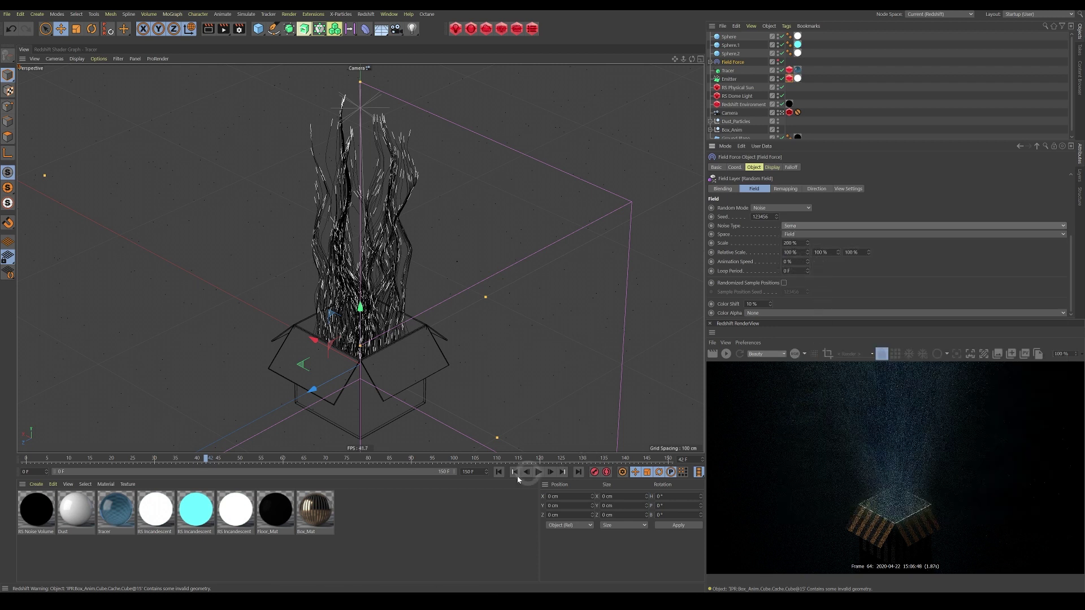
click(500, 472)
click(538, 472)
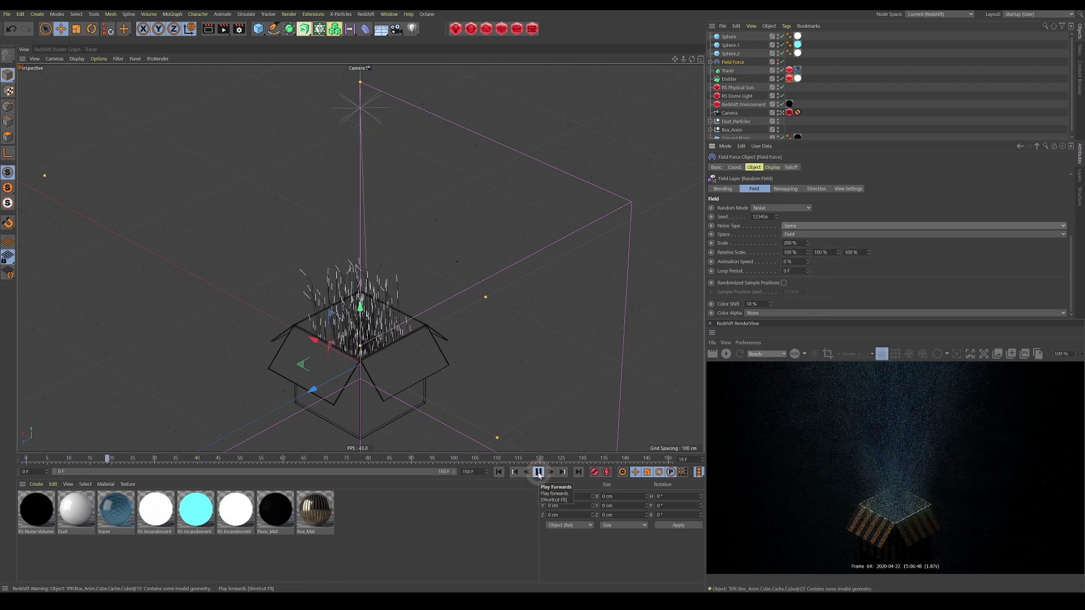
click(538, 473)
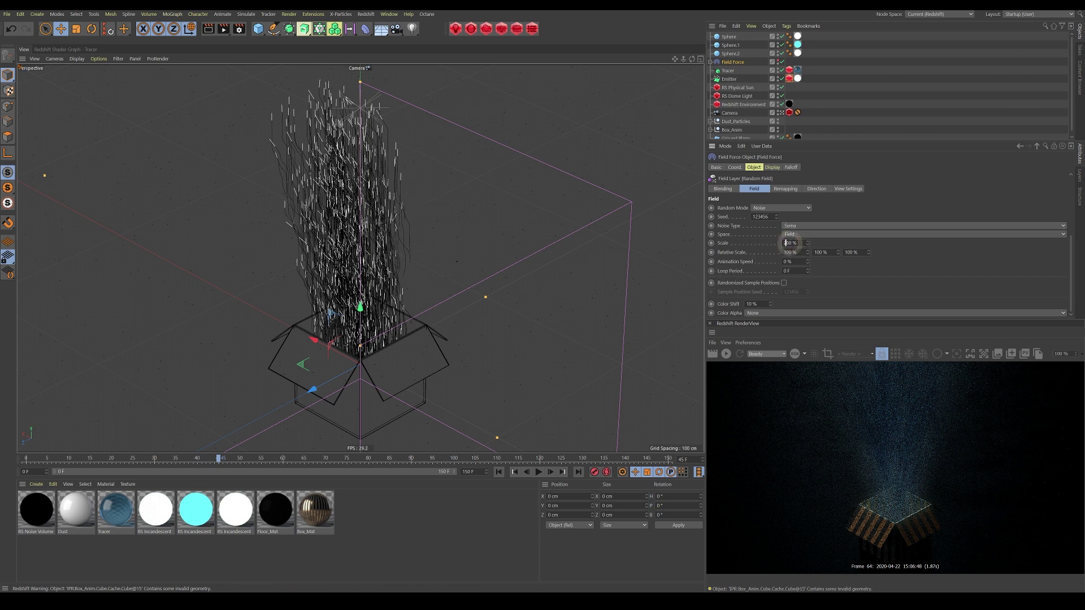
Step: Set the Random Field's noise scale to 2000% and replay the simulation from the start to judge the particle motion
text(0)
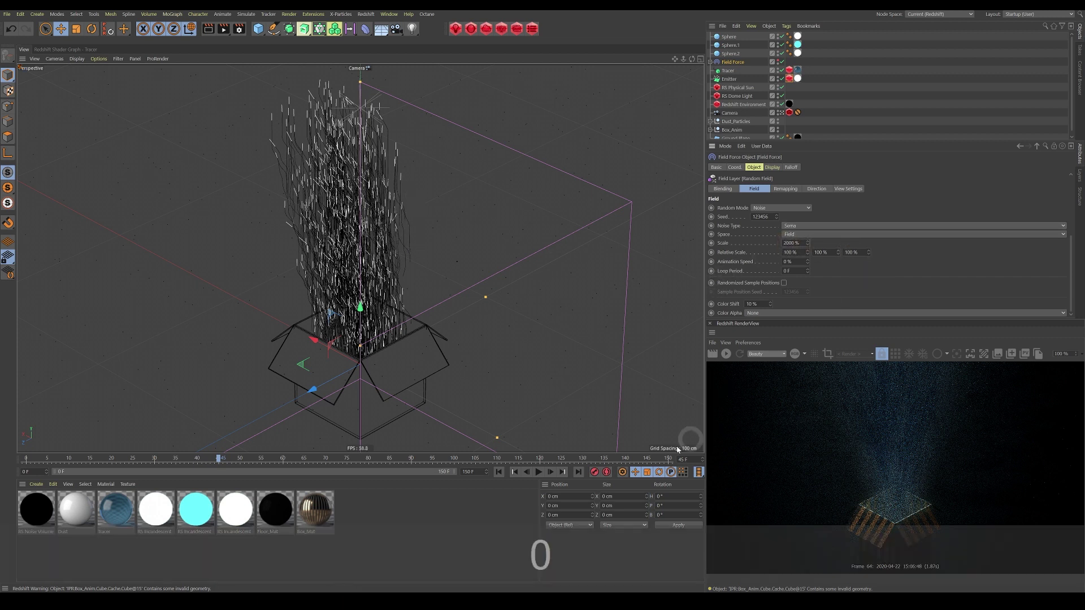
click(498, 473)
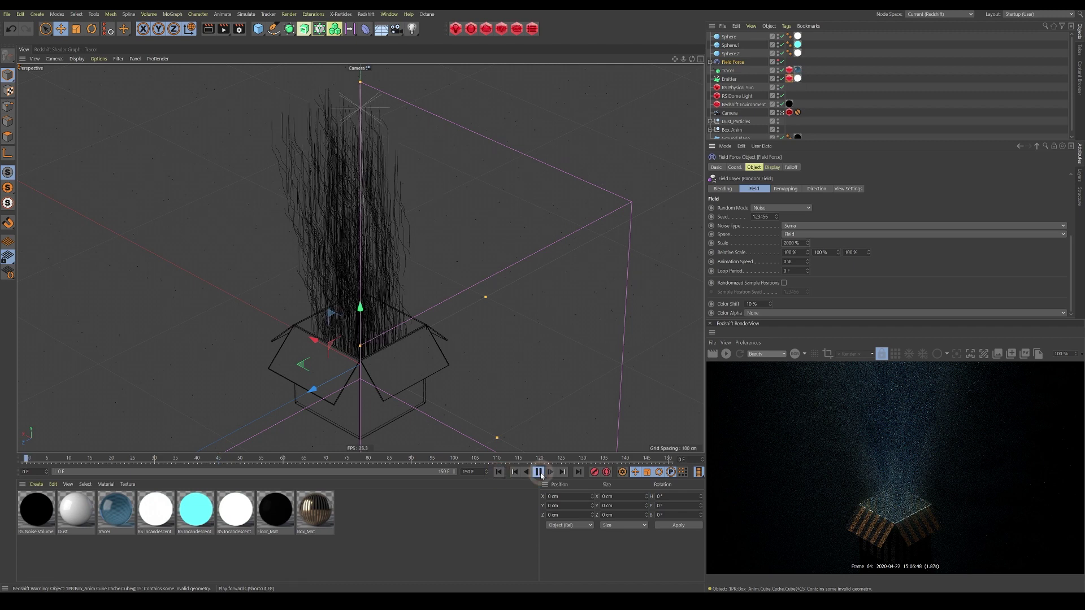
click(539, 472)
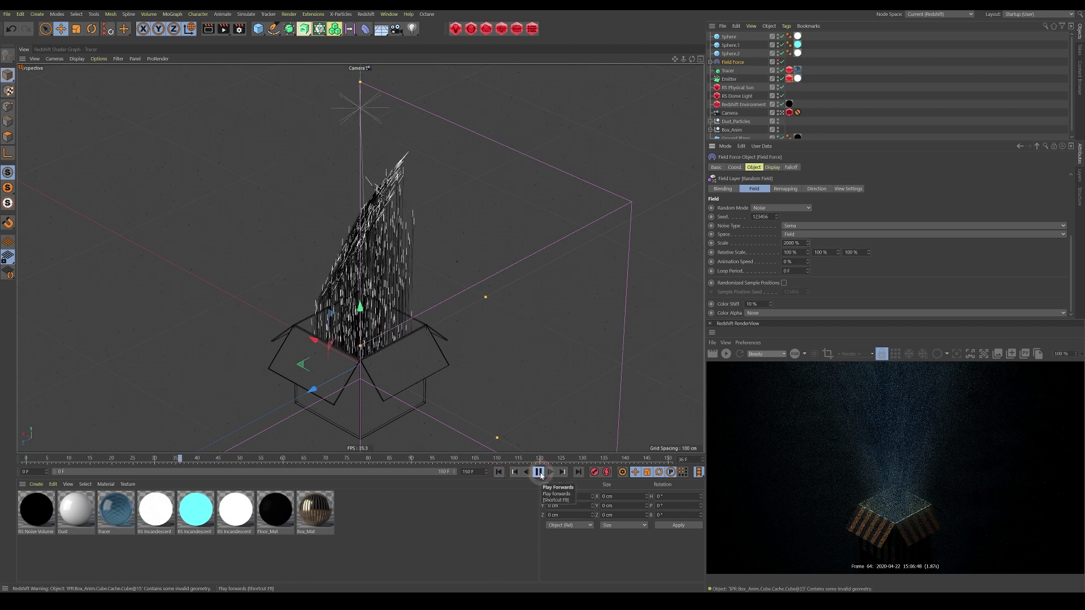
click(416, 254)
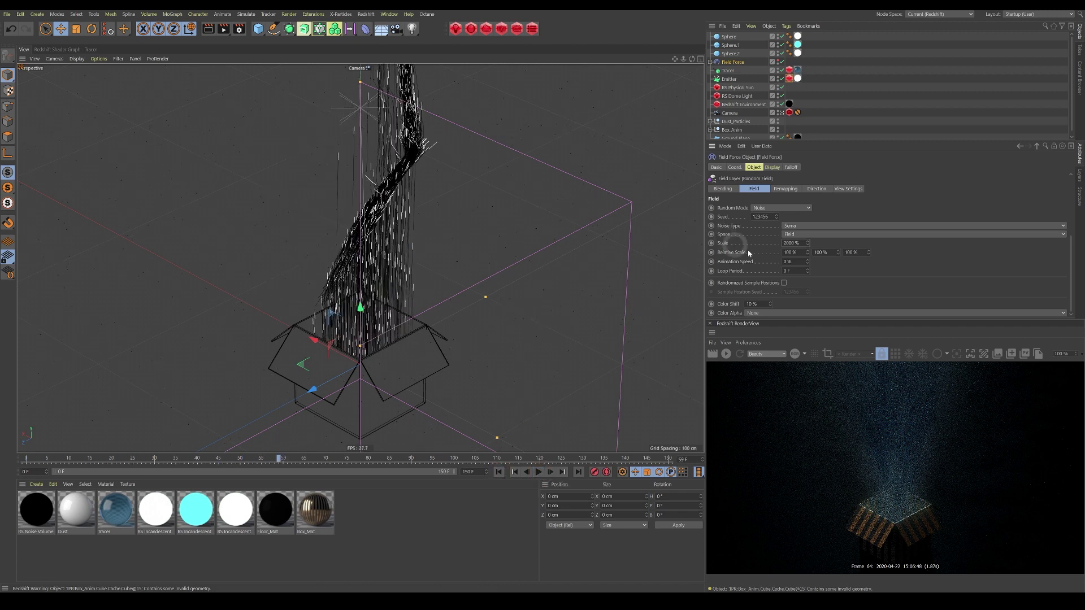
Step: Reduce the Random Field's noise scale to 1000% and replay the simulation from the first frame
text(1)
click(915, 277)
click(500, 473)
click(538, 472)
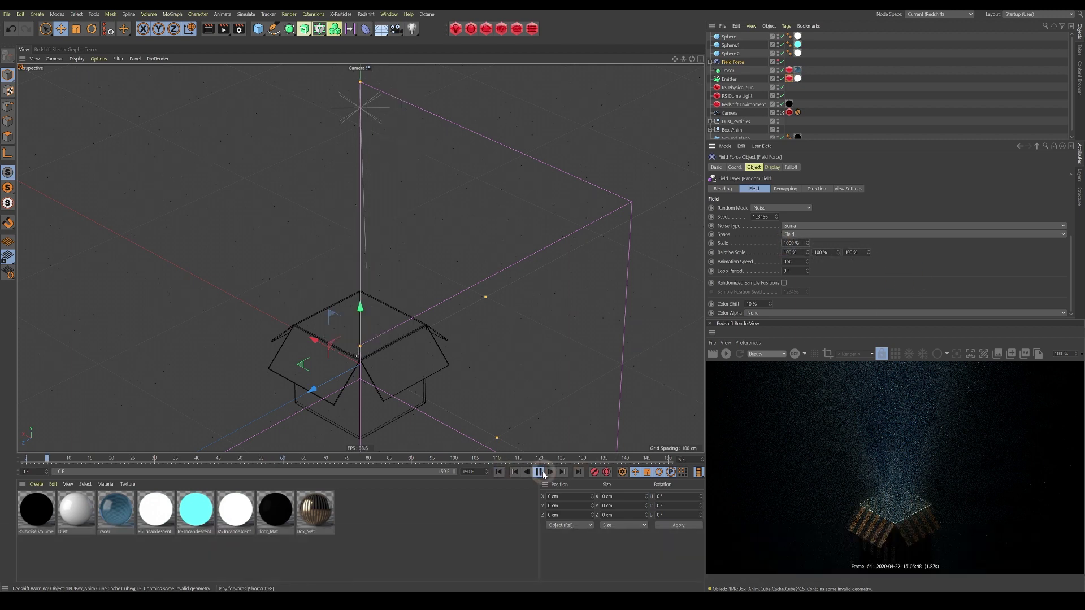
click(538, 473)
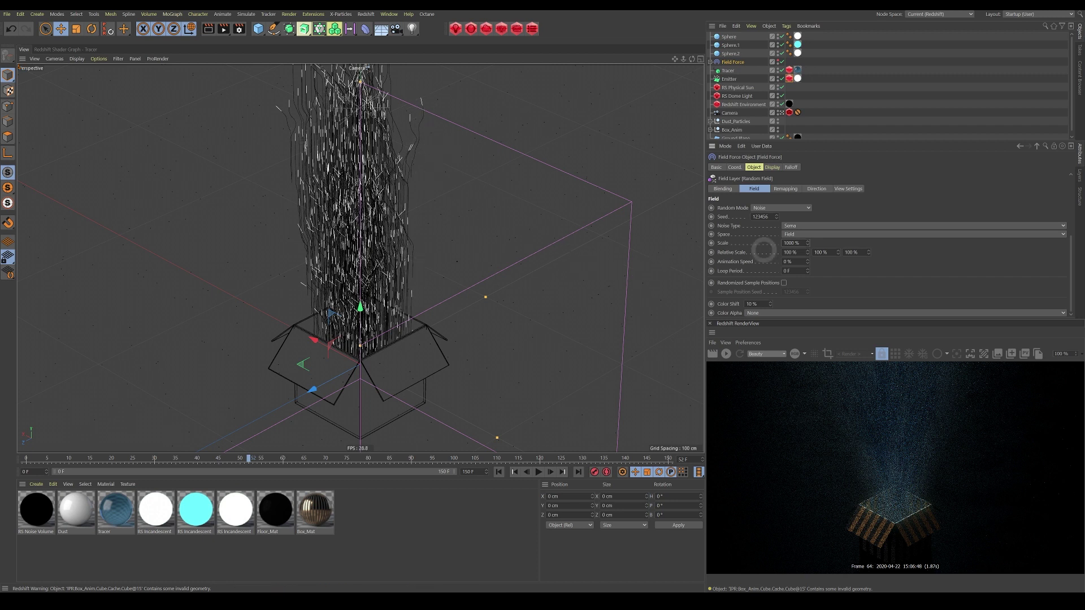
Step: Try the Nutous noise type on the Random Field and replay the simulation from the start
click(1042, 226)
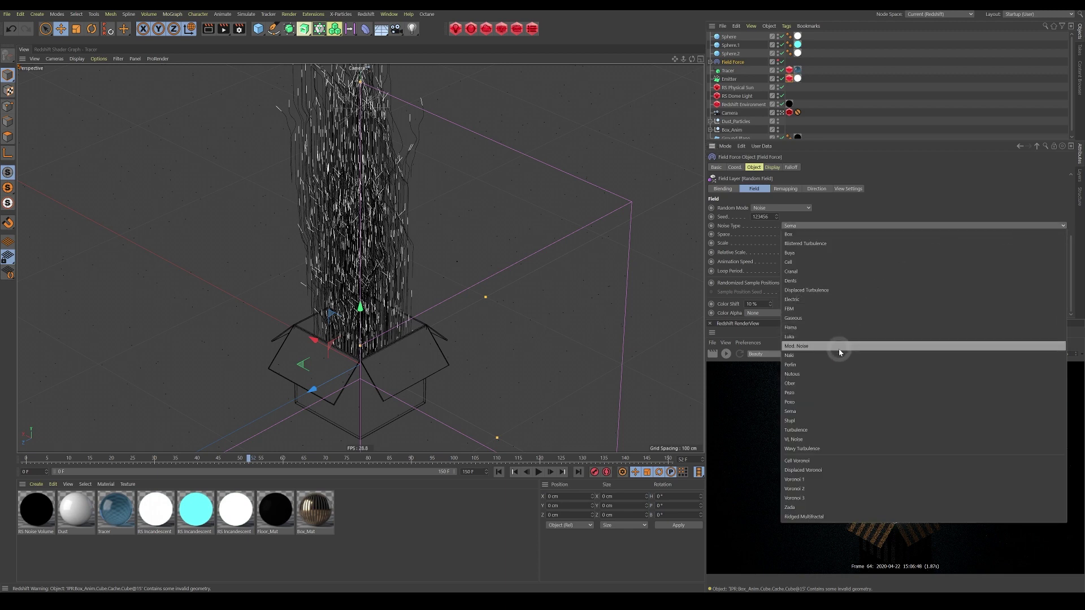
click(808, 374)
click(499, 472)
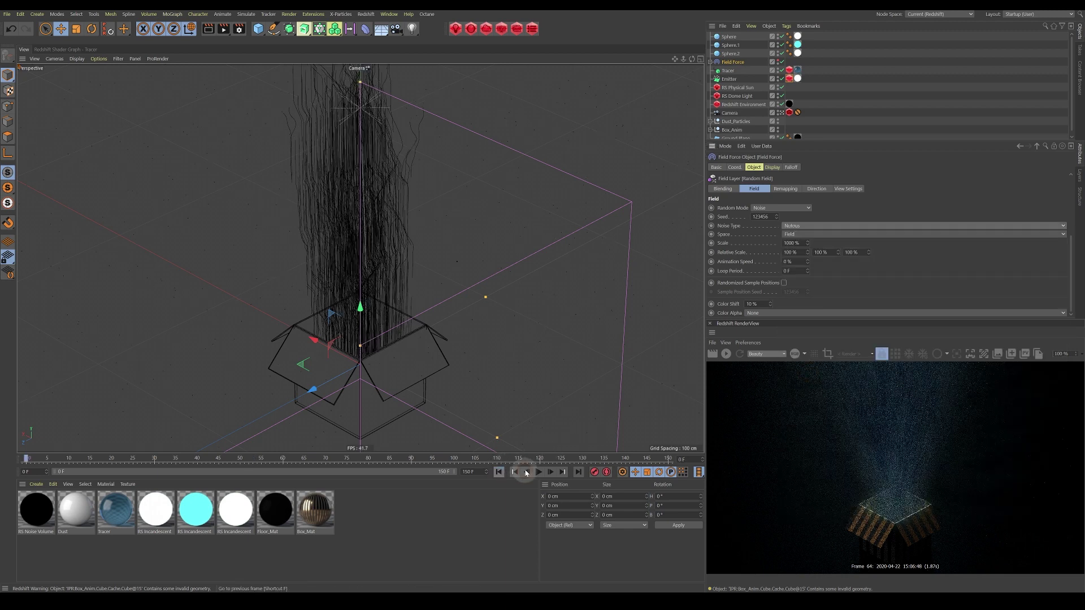
click(539, 472)
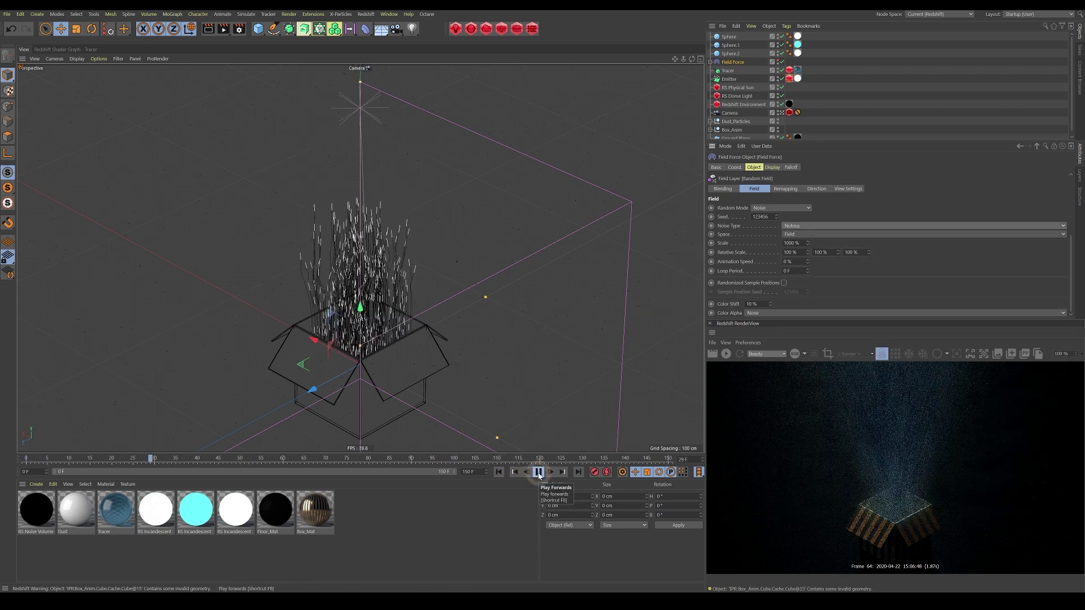
click(538, 473)
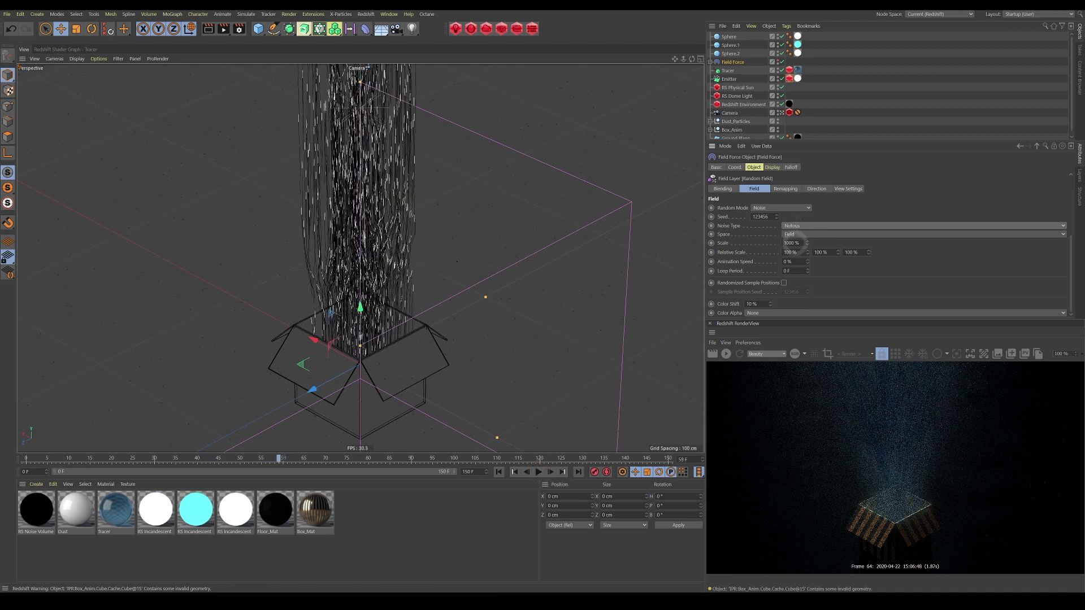
Step: Set the Random Field's noise type to Perlin and replay the simulation from the first frame
click(793, 226)
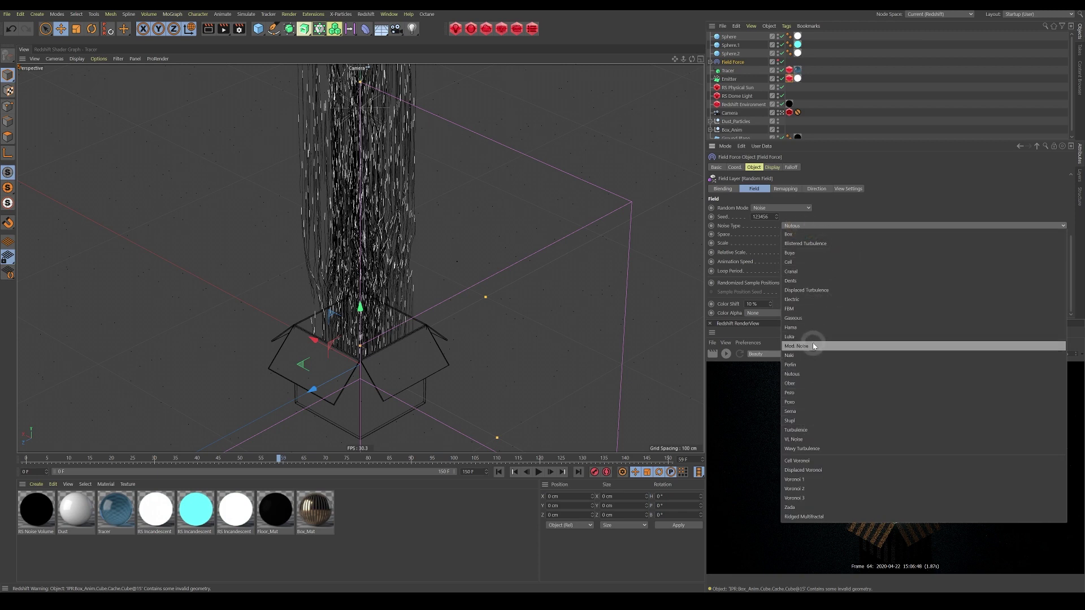
click(806, 365)
click(498, 473)
click(538, 472)
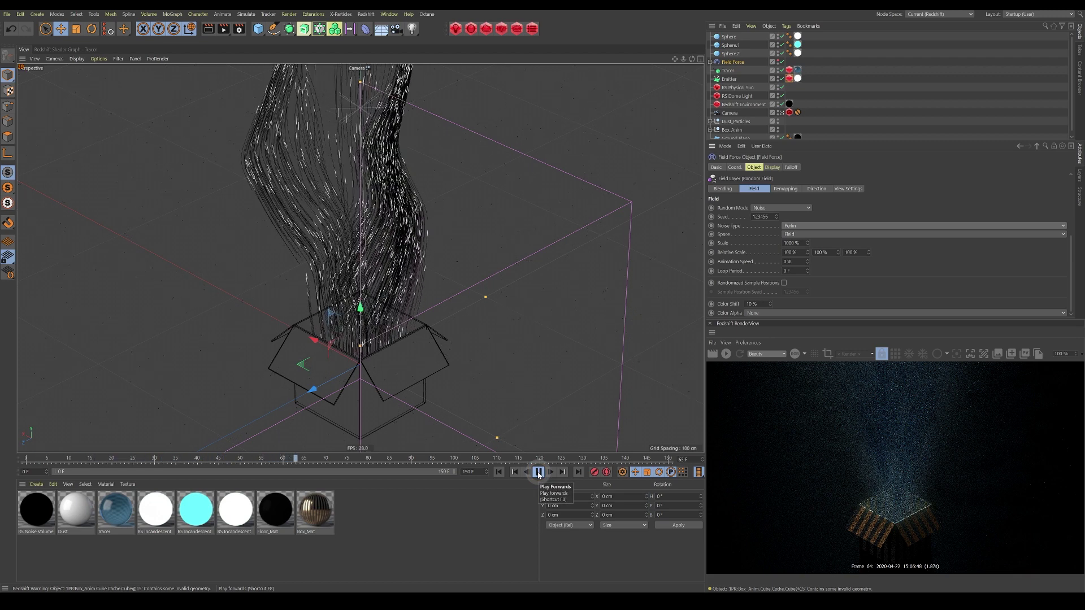
click(538, 473)
Step: Raise the Perlin noise scale to 2000%, replay the simulation, and return to the first frame
click(785, 225)
click(785, 243)
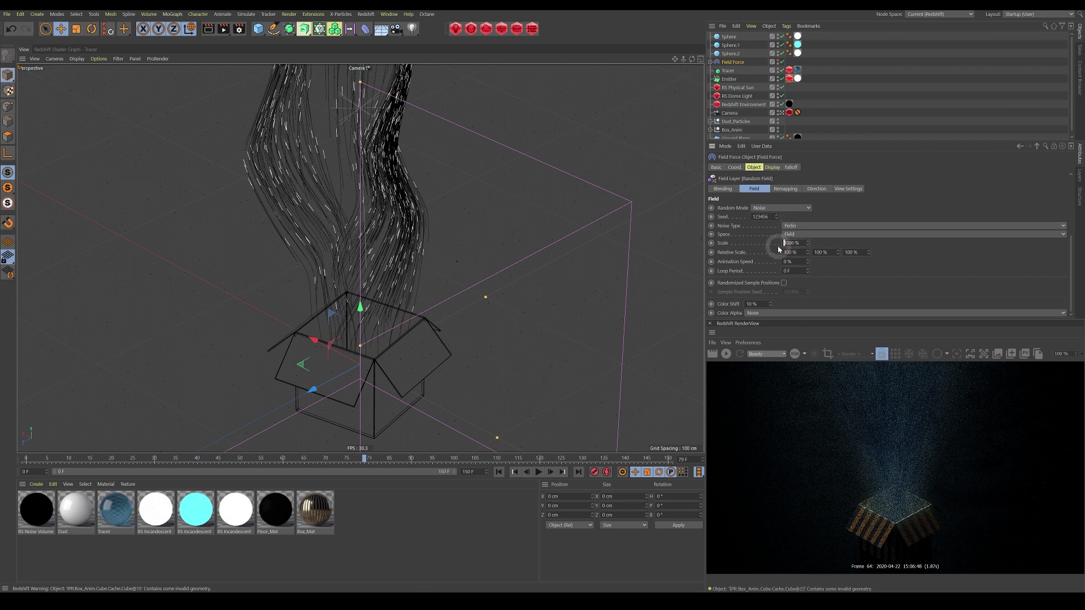
text(2)
click(518, 473)
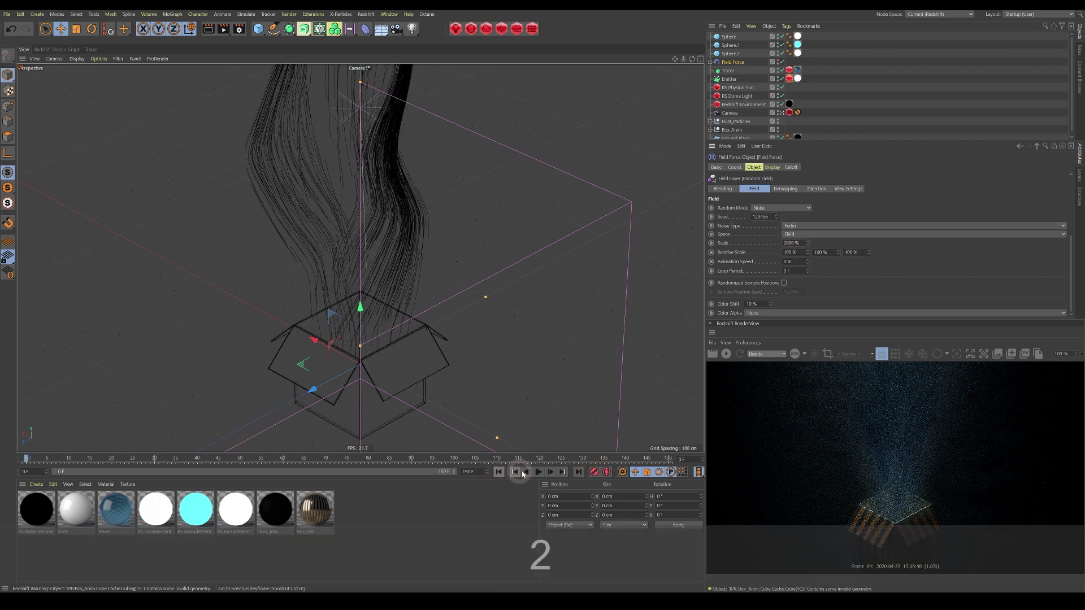
click(537, 472)
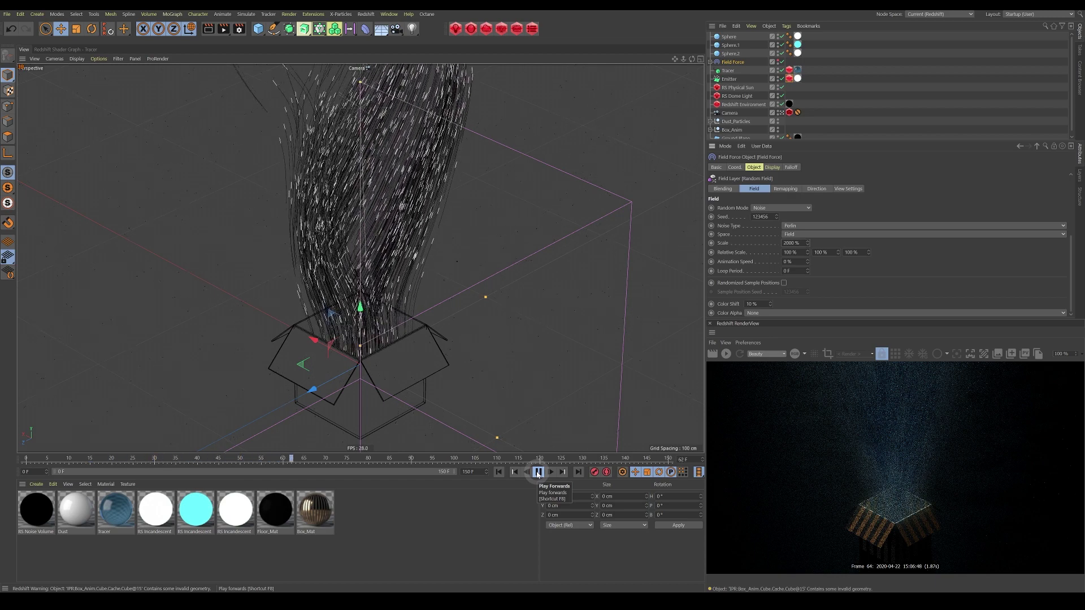
click(537, 473)
click(499, 472)
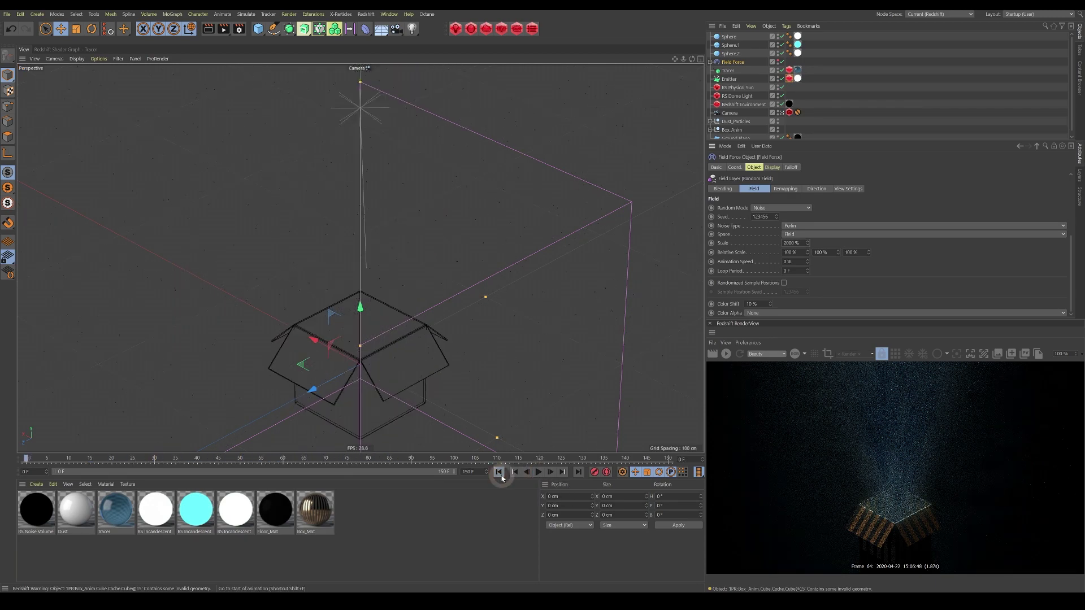